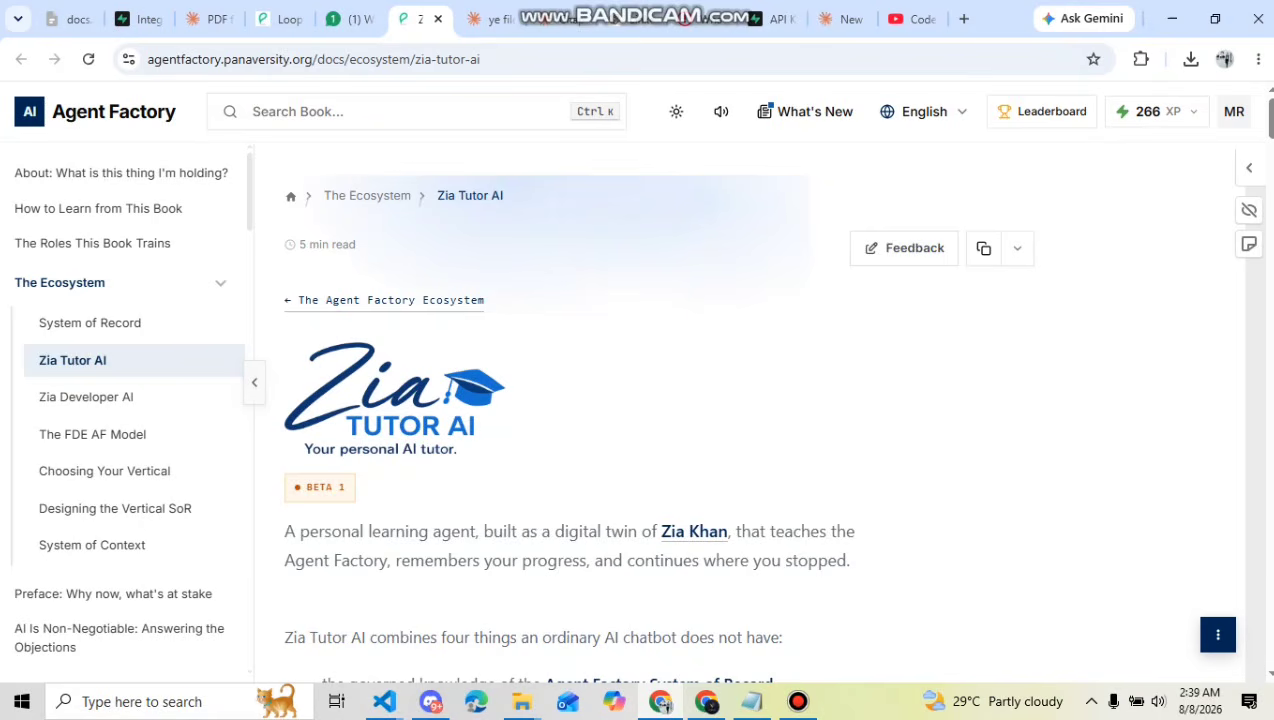
# Read the Zia Tutor AI overview page, from its purpose and roles down to the setup section
pyautogui.scroll(-4, 656, 412)
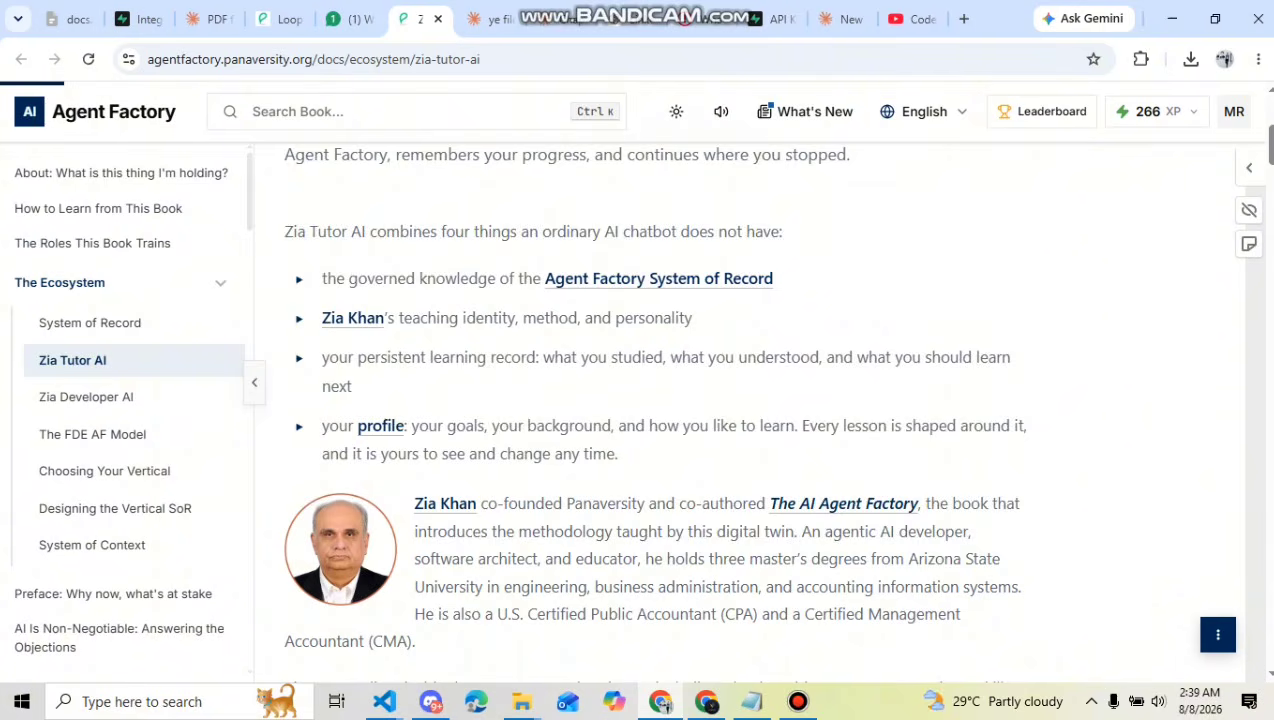
pyautogui.scroll(-1, 652, 413)
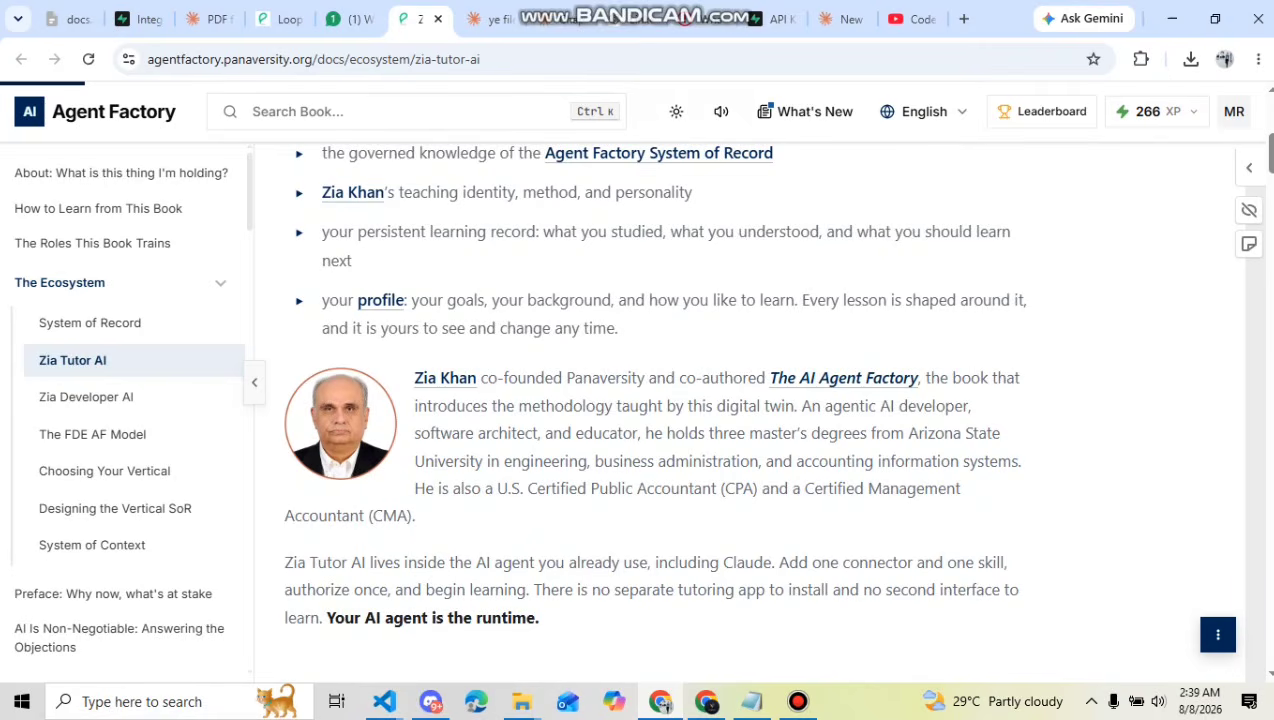
pyautogui.scroll(-3, 650, 410)
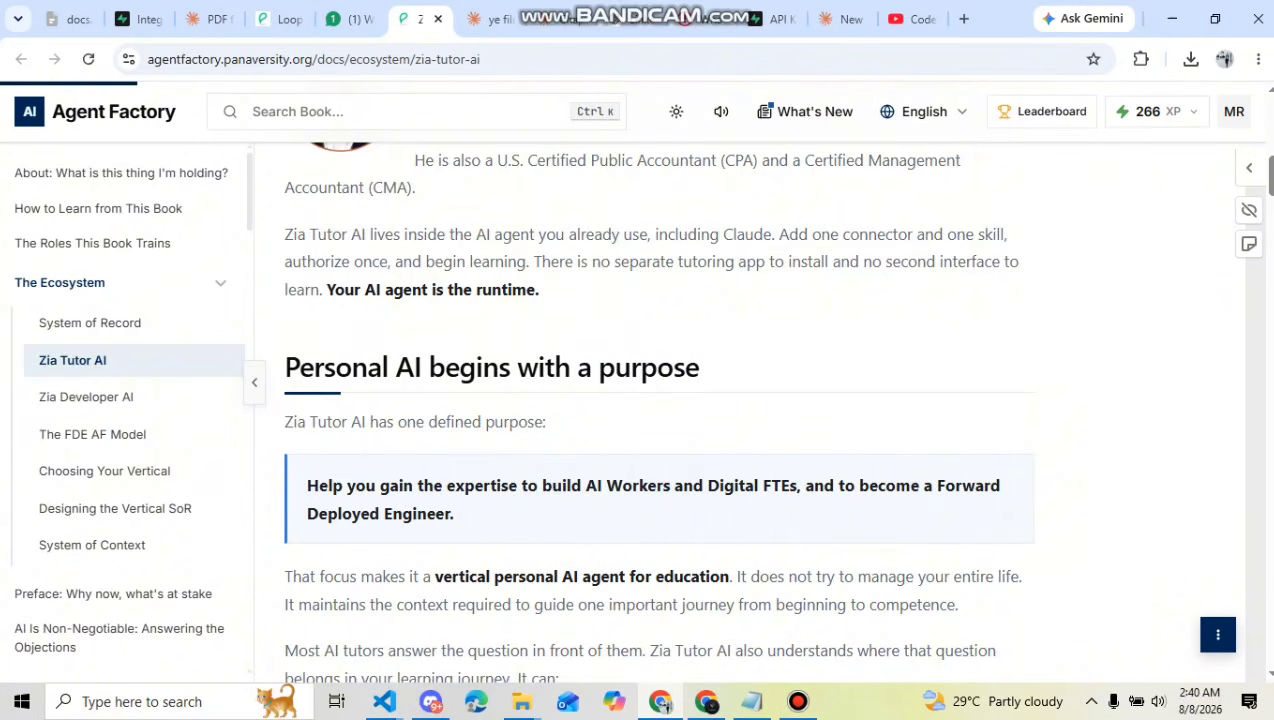
pyautogui.scroll(-2, 656, 410)
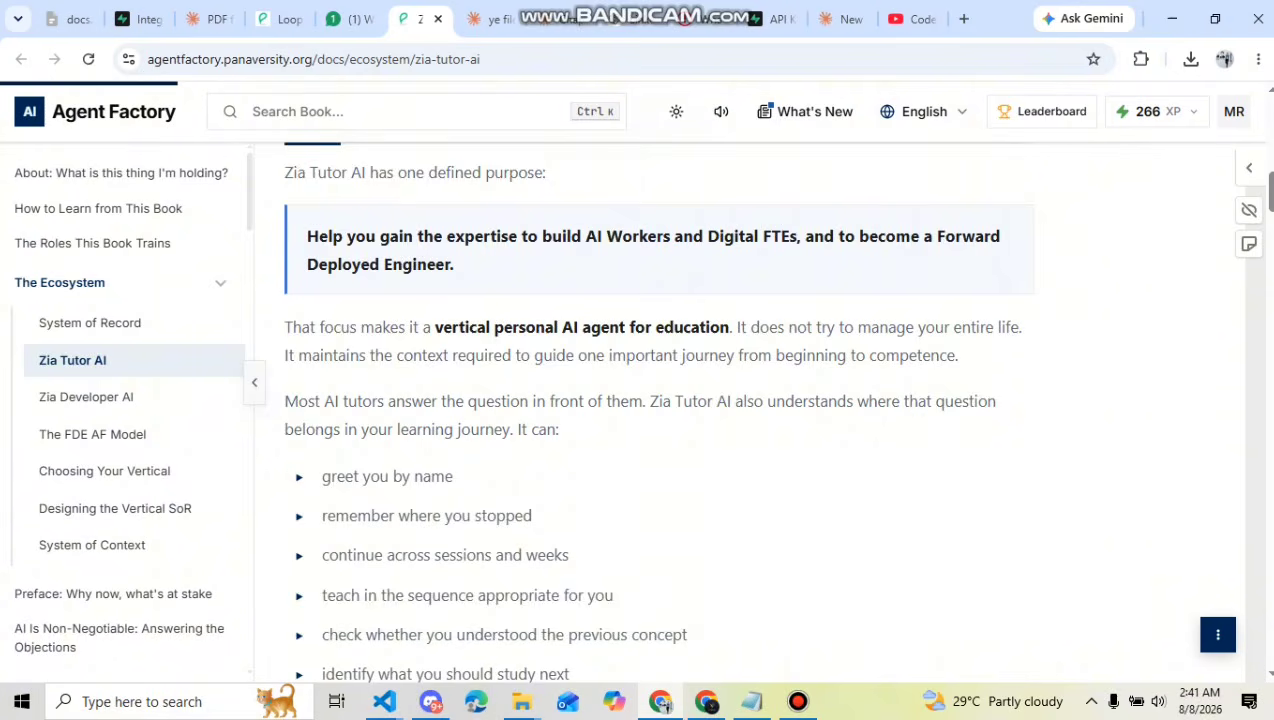
pyautogui.press('pagedown')
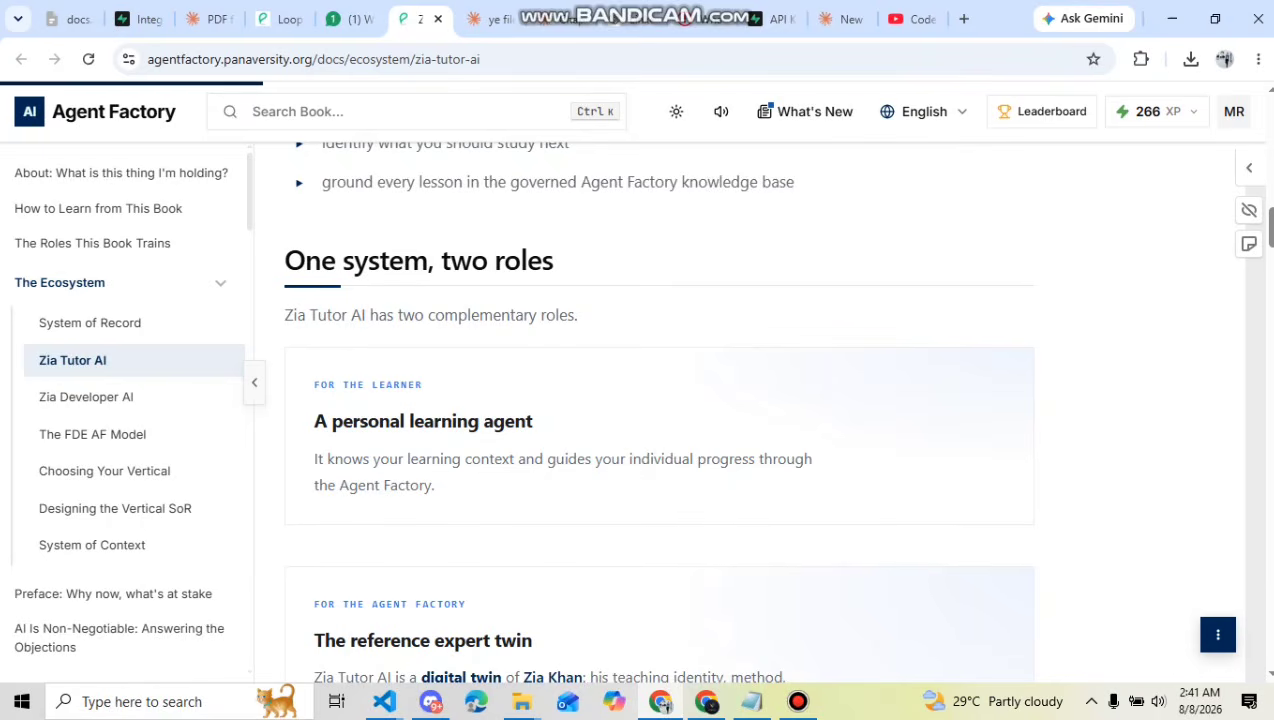
pyautogui.scroll(-5, 657, 410)
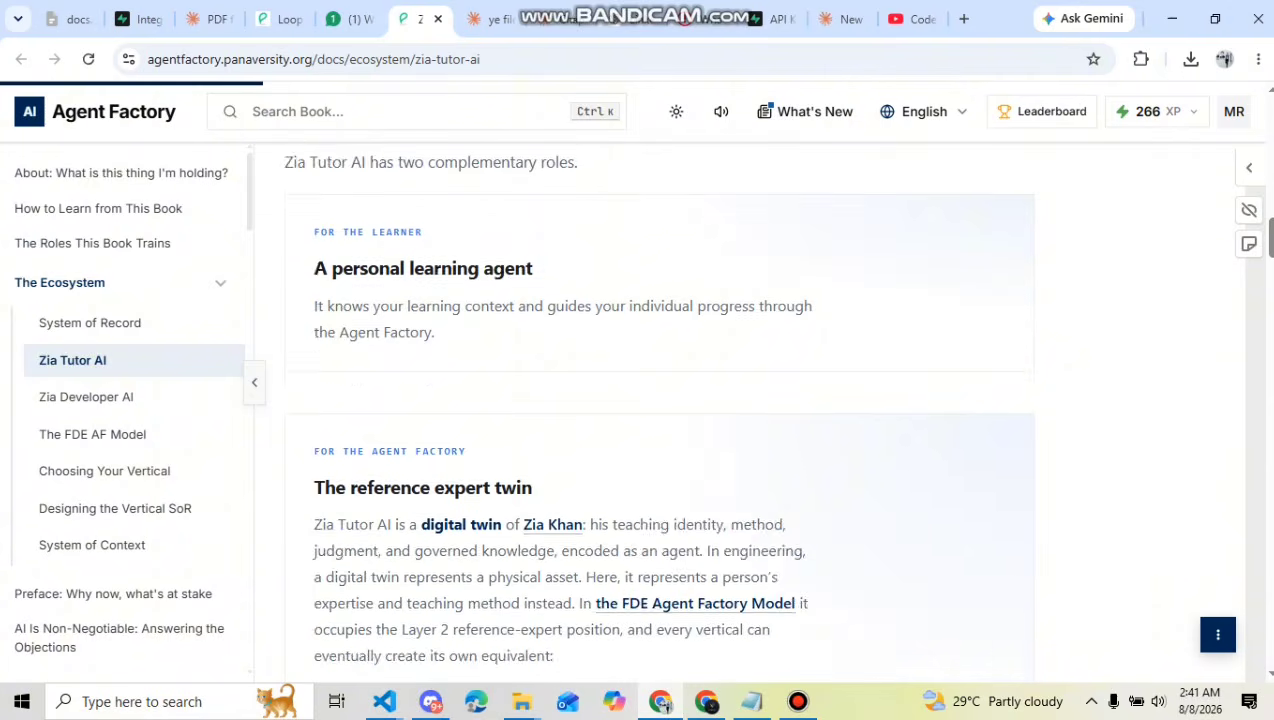
pyautogui.scroll(-4, 657, 410)
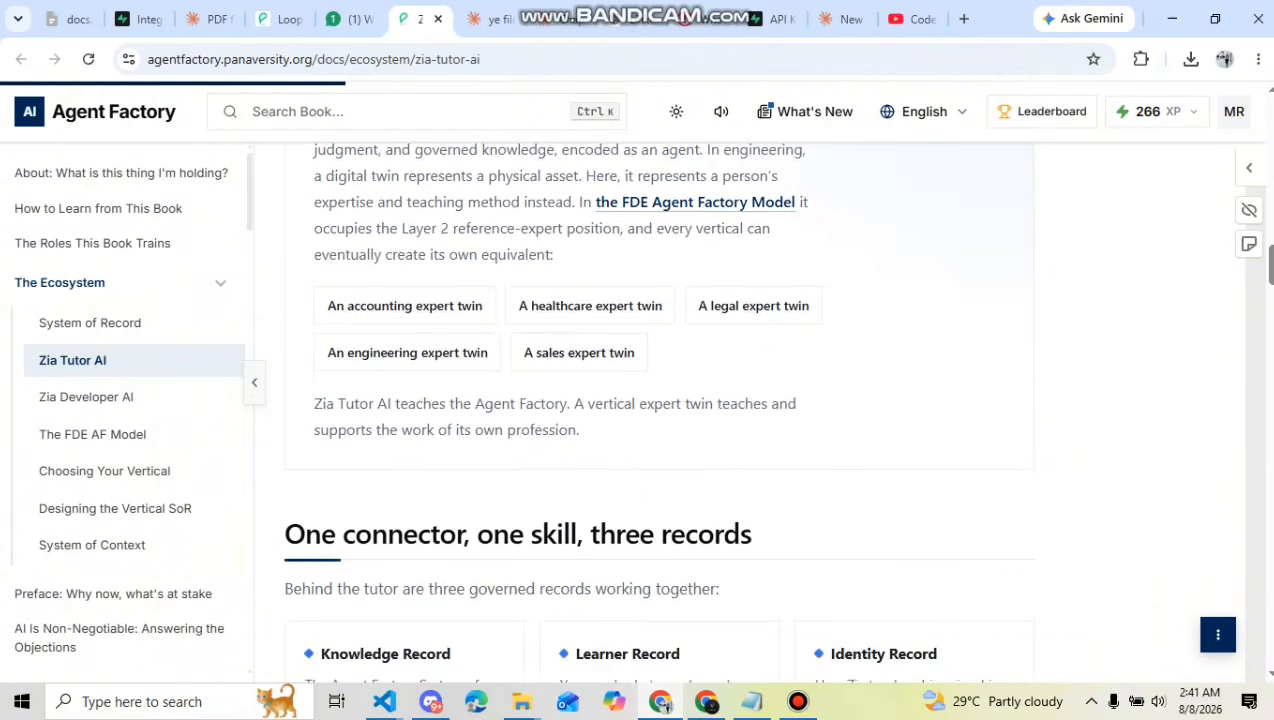
pyautogui.scroll(-3, 657, 410)
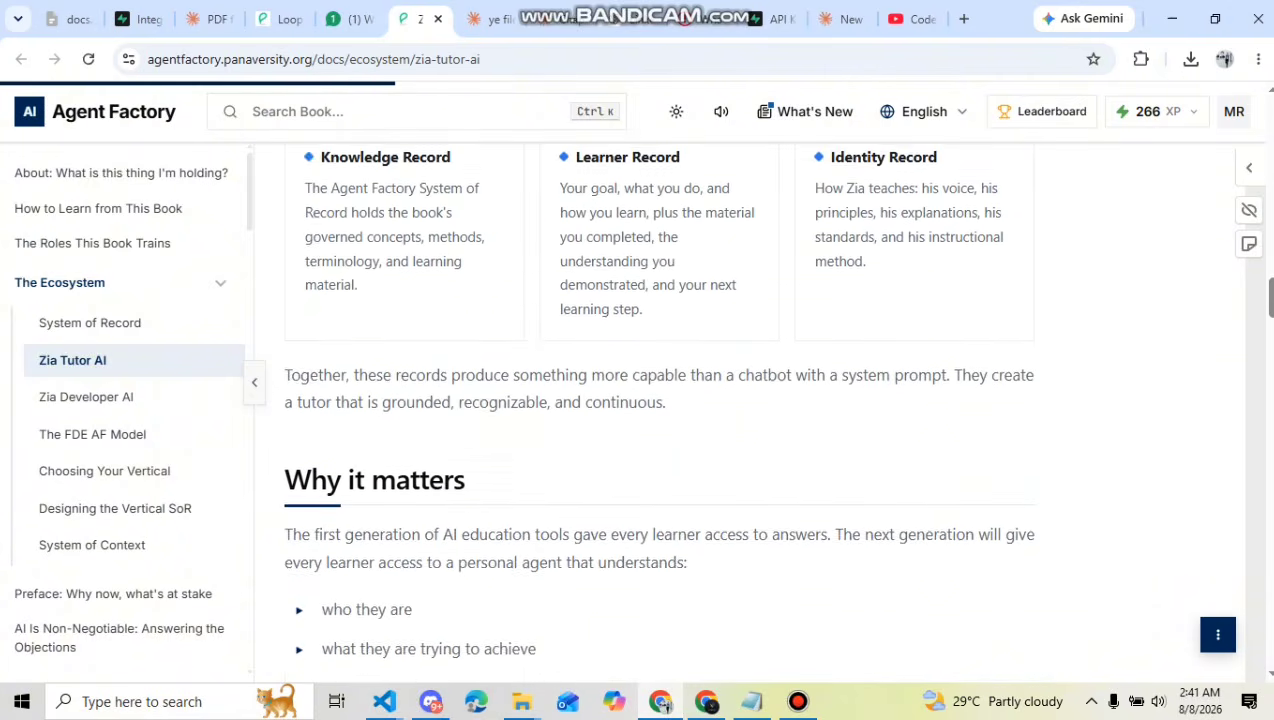
pyautogui.scroll(-5, 657, 410)
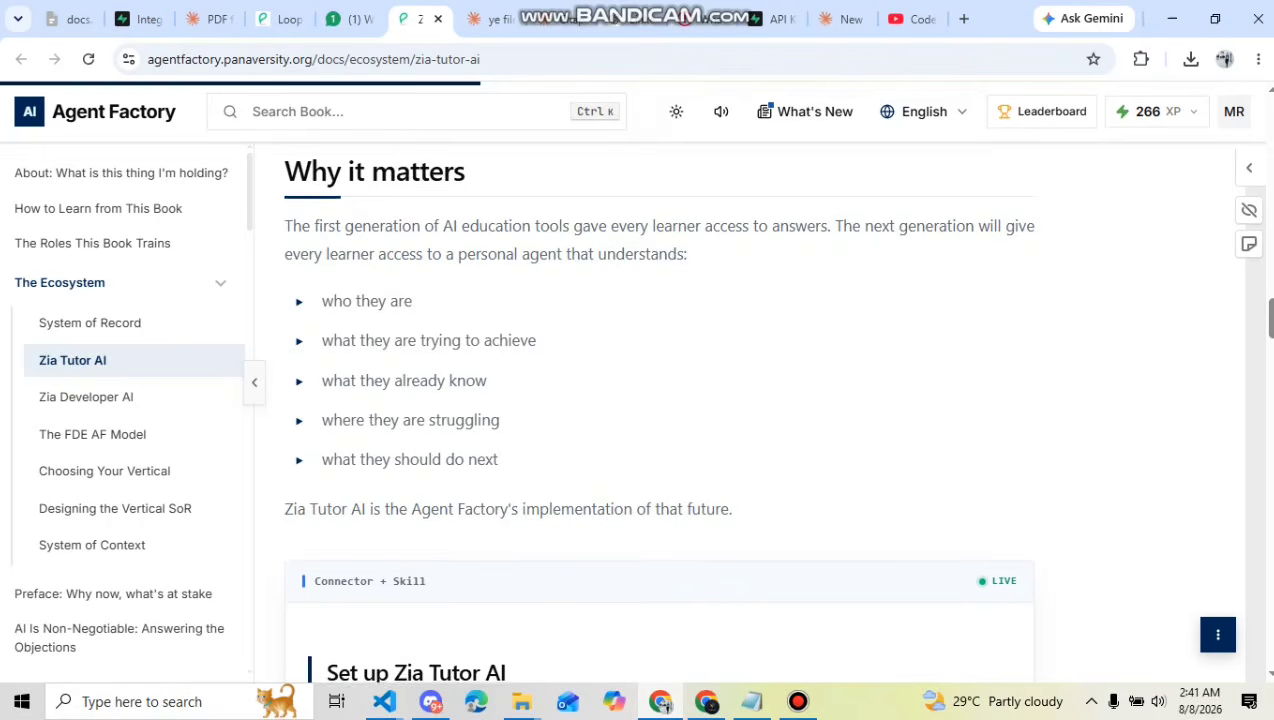
pyautogui.scroll(-2, 657, 410)
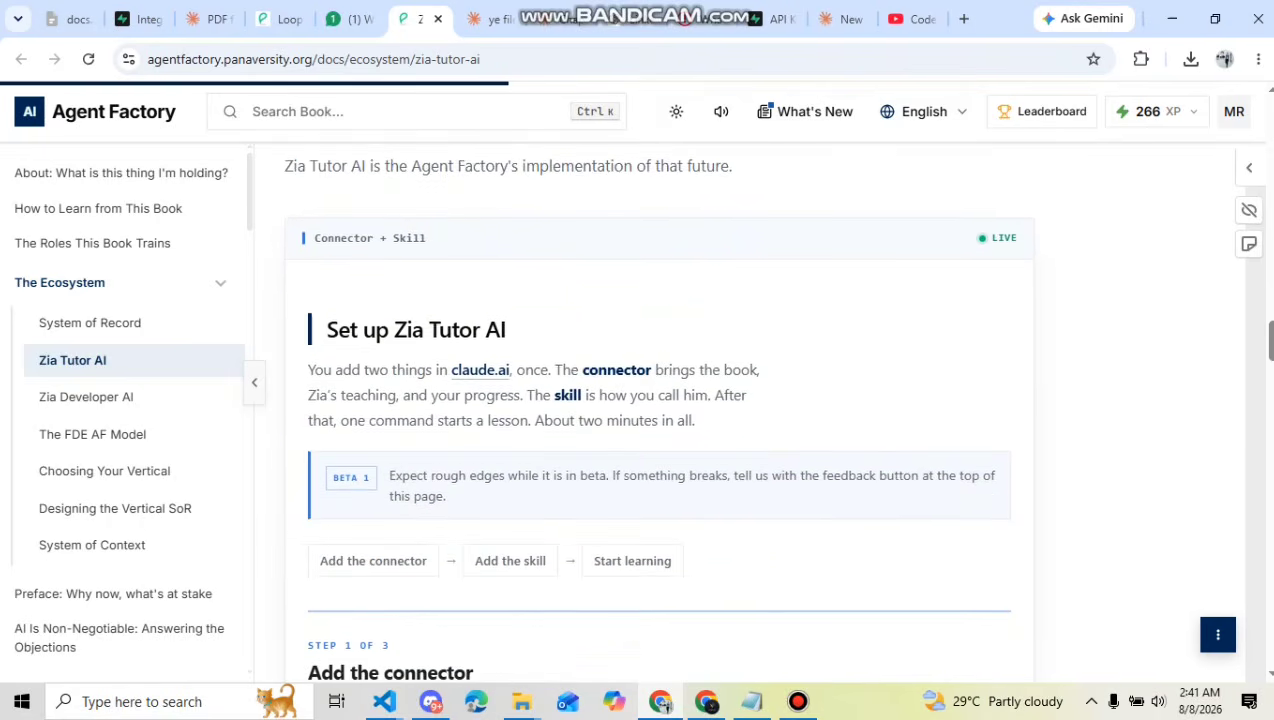
pyautogui.scroll(-1, 657, 410)
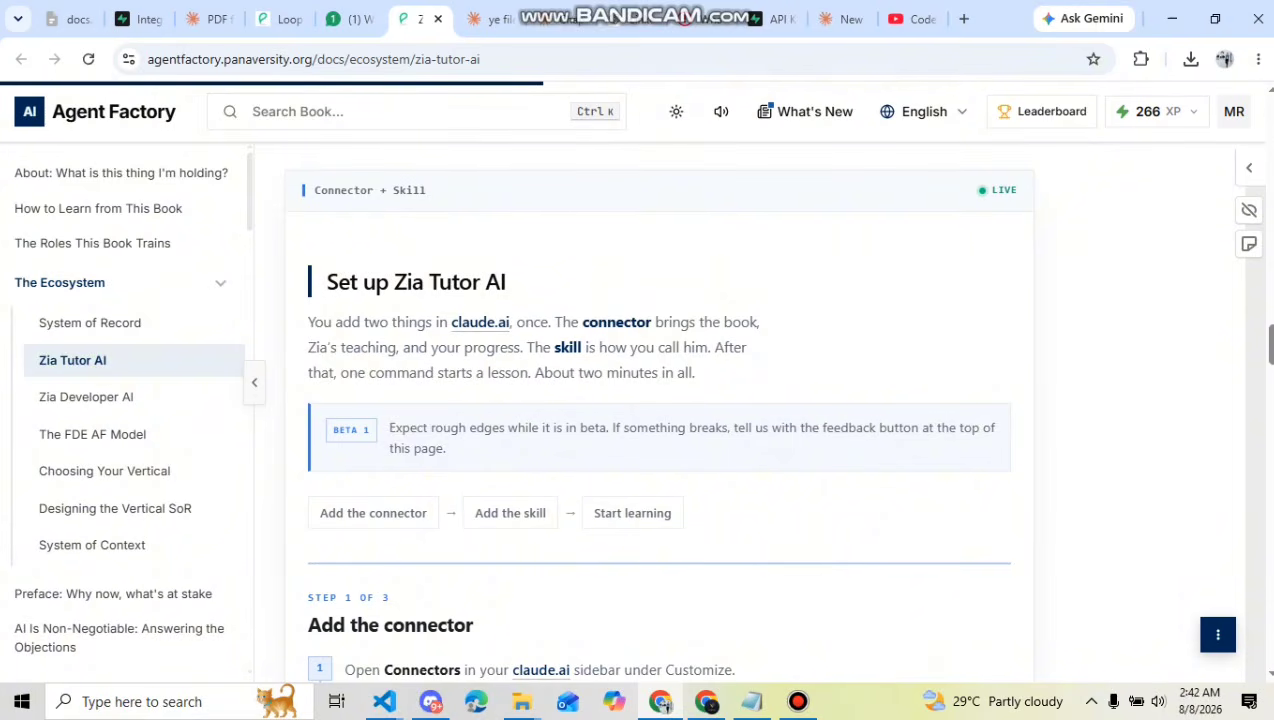
# Review the Set up Zia Tutor AI introduction and the instructions for adding the connector
pyautogui.moveTo(308, 347)
pyautogui.mouseDown()
pyautogui.moveTo(520, 347)
pyautogui.moveTo(583, 372)
pyautogui.moveTo(630, 372)
pyautogui.mouseUp()
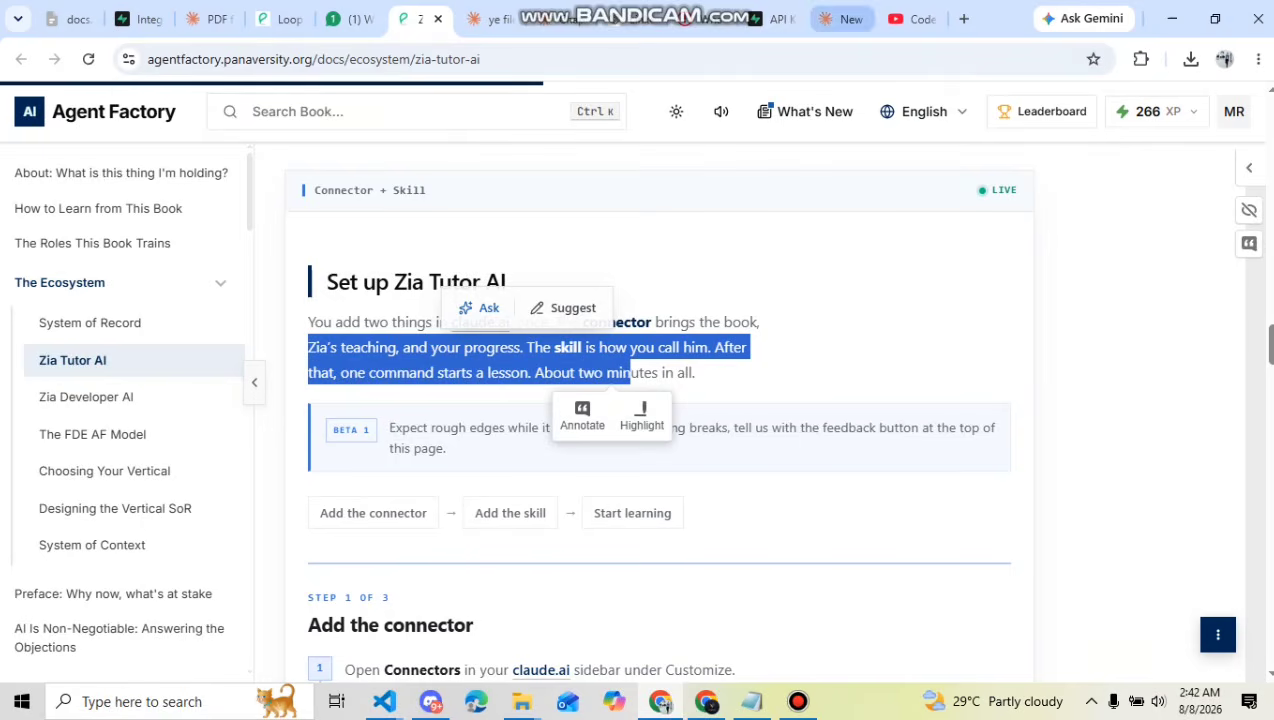
pyautogui.click(843, 18)
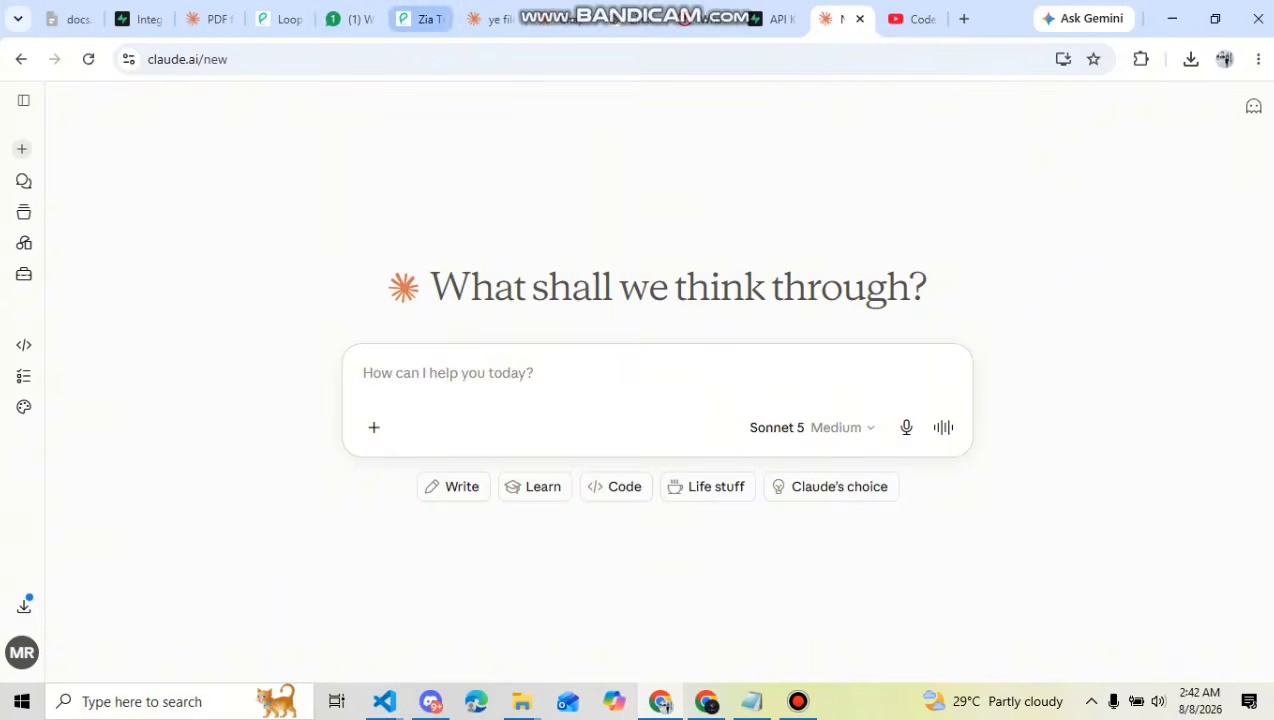
pyautogui.click(420, 18)
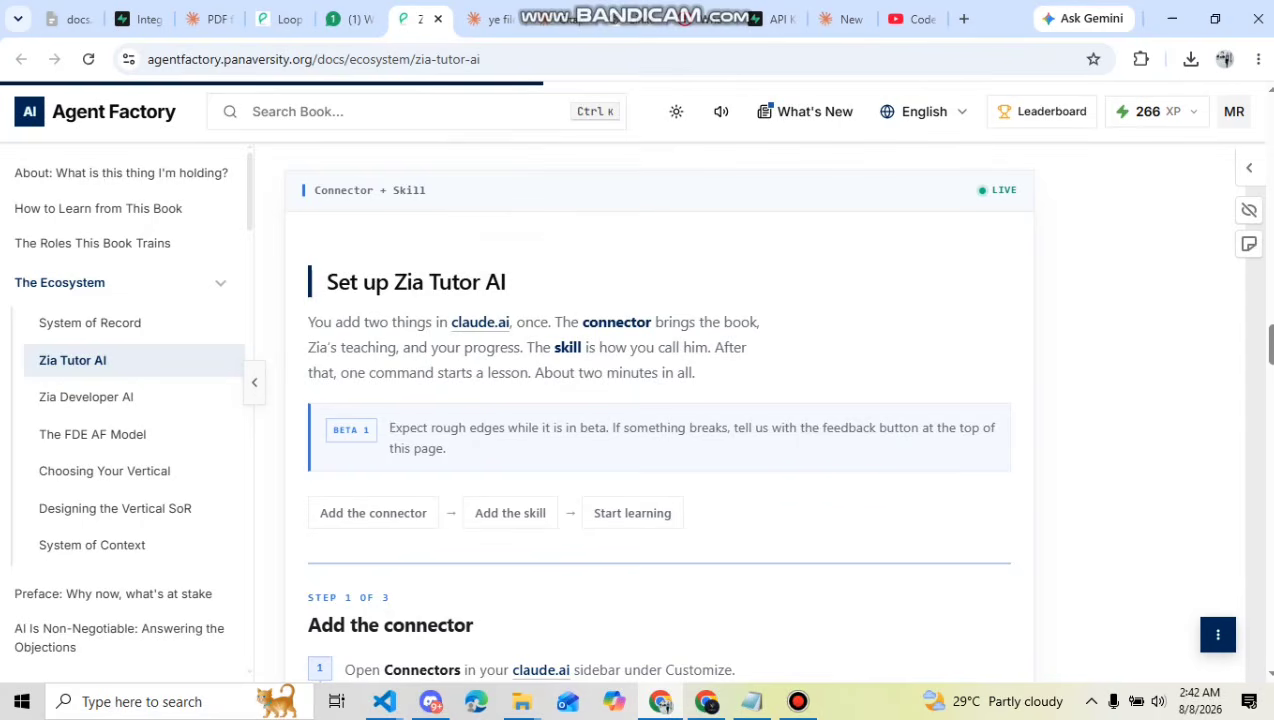
pyautogui.scroll(-4, 657, 410)
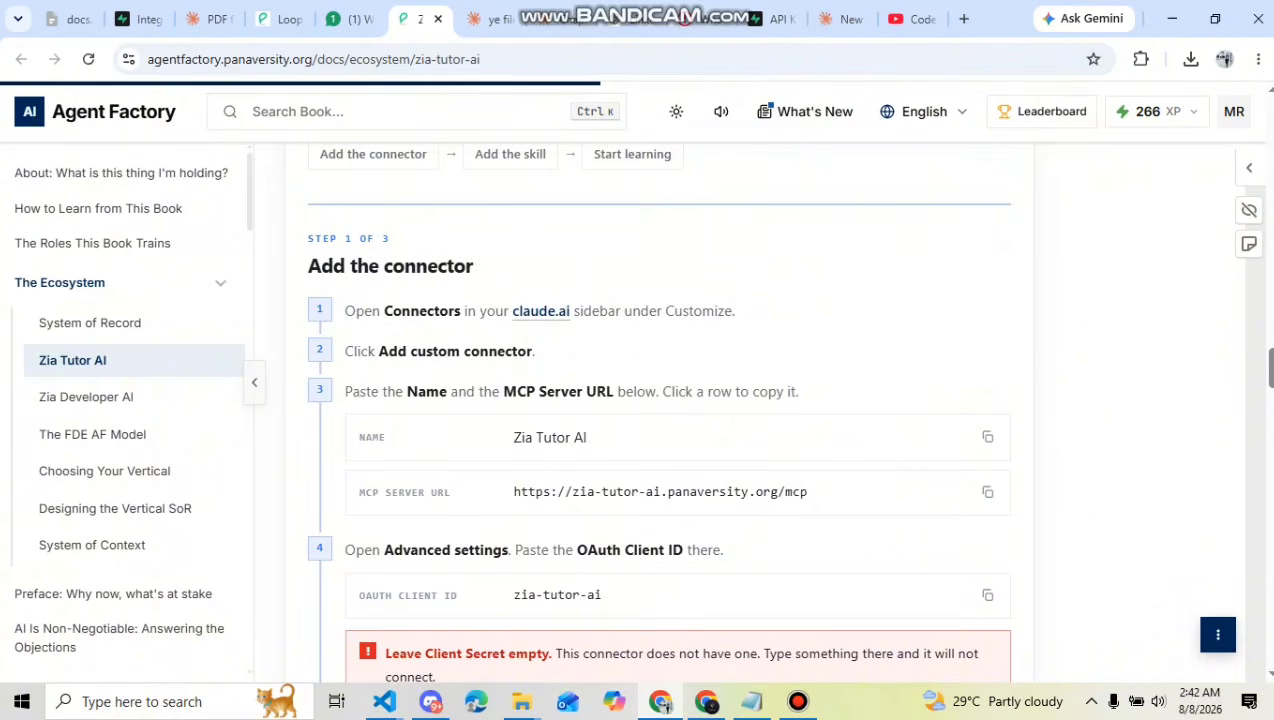
pyautogui.scroll(-1, 657, 410)
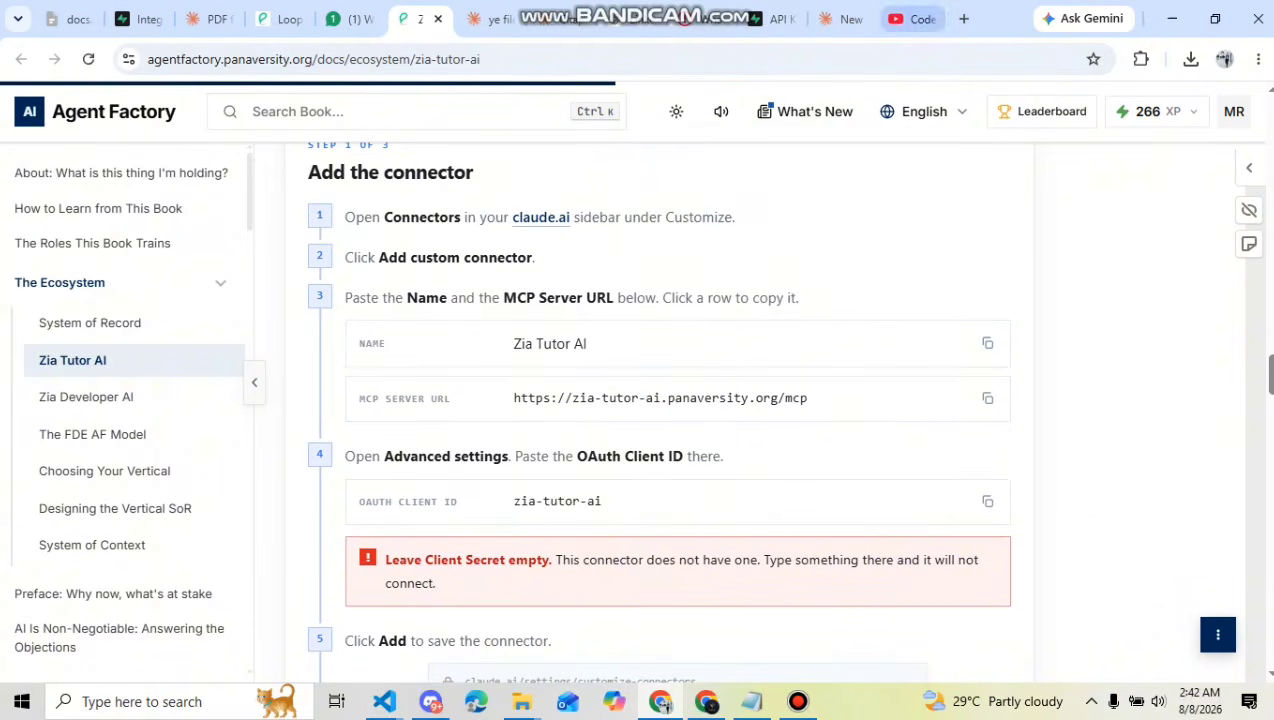
# Switch to Claude and open the form for adding a custom connector
pyautogui.click(843, 18)
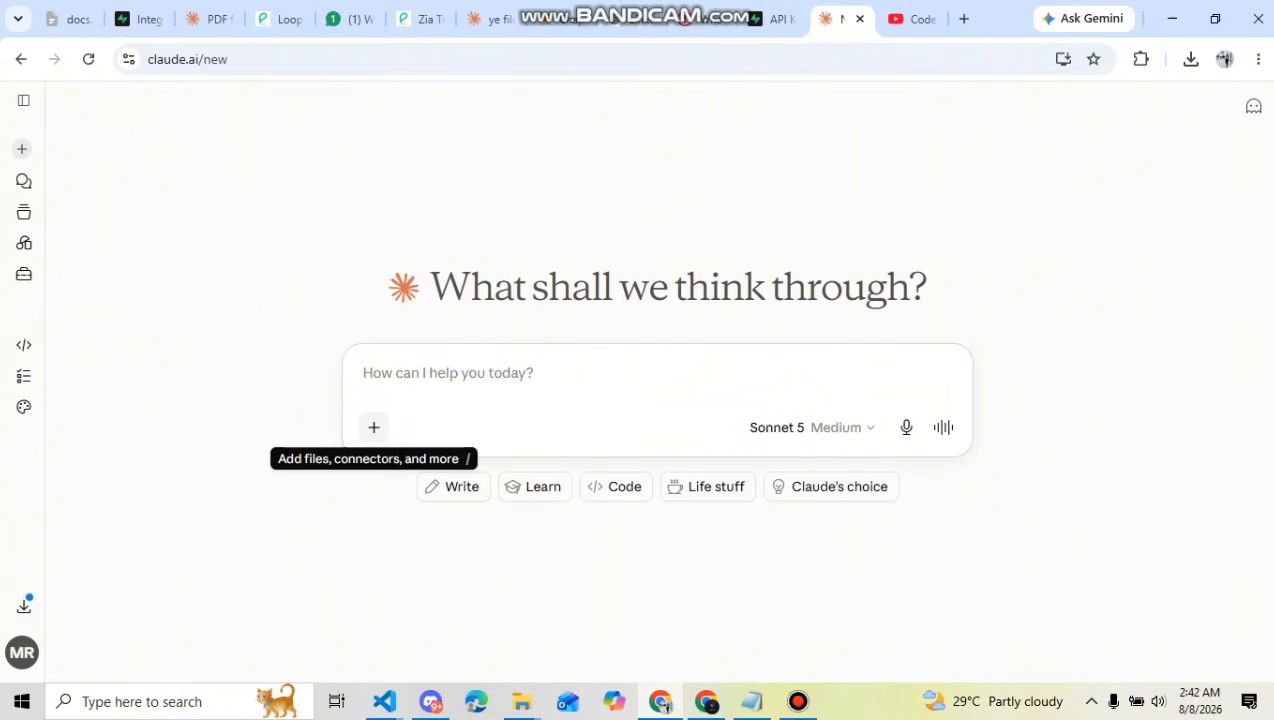
pyautogui.click(374, 427)
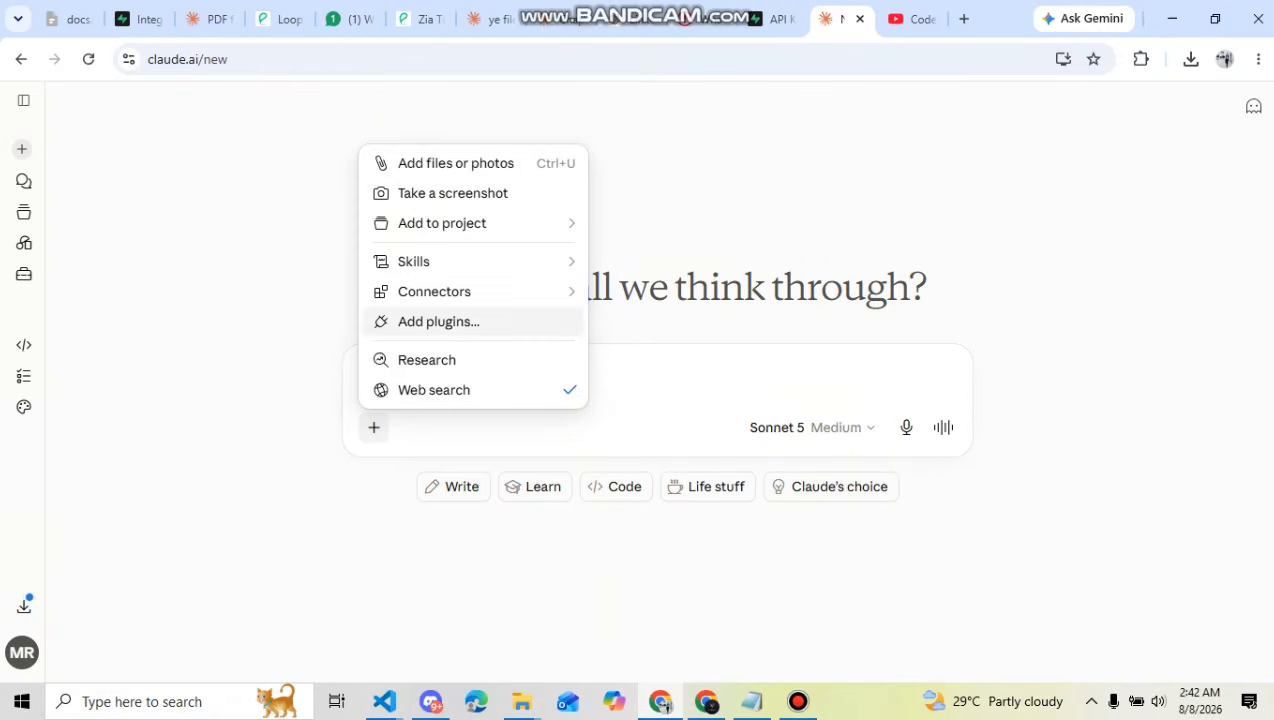
pyautogui.moveTo(470, 261)
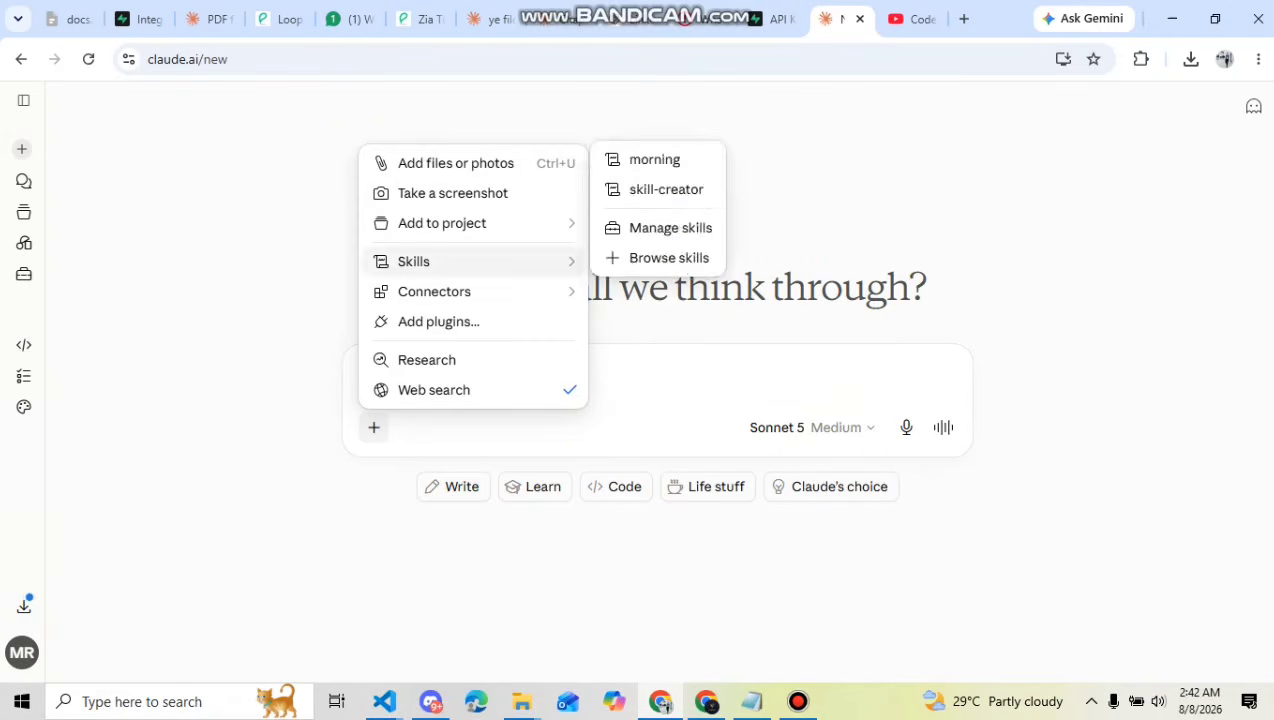
pyautogui.moveTo(470, 291)
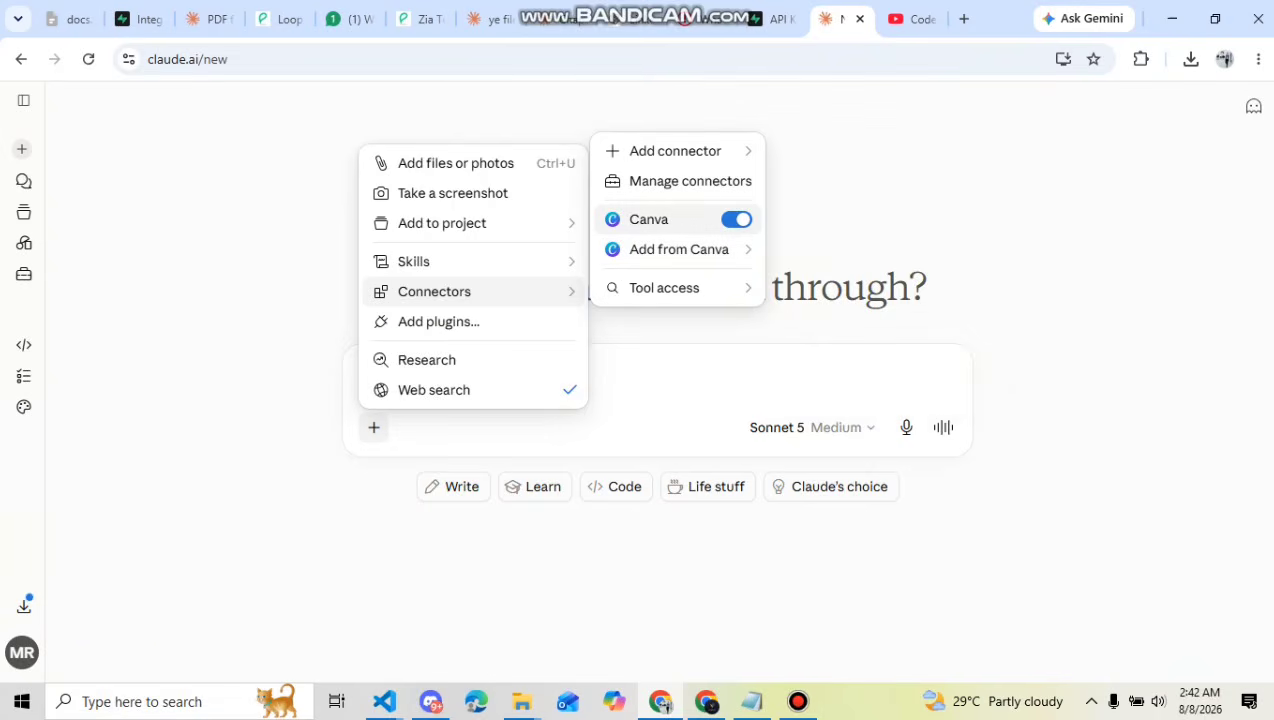
pyautogui.moveTo(675, 151)
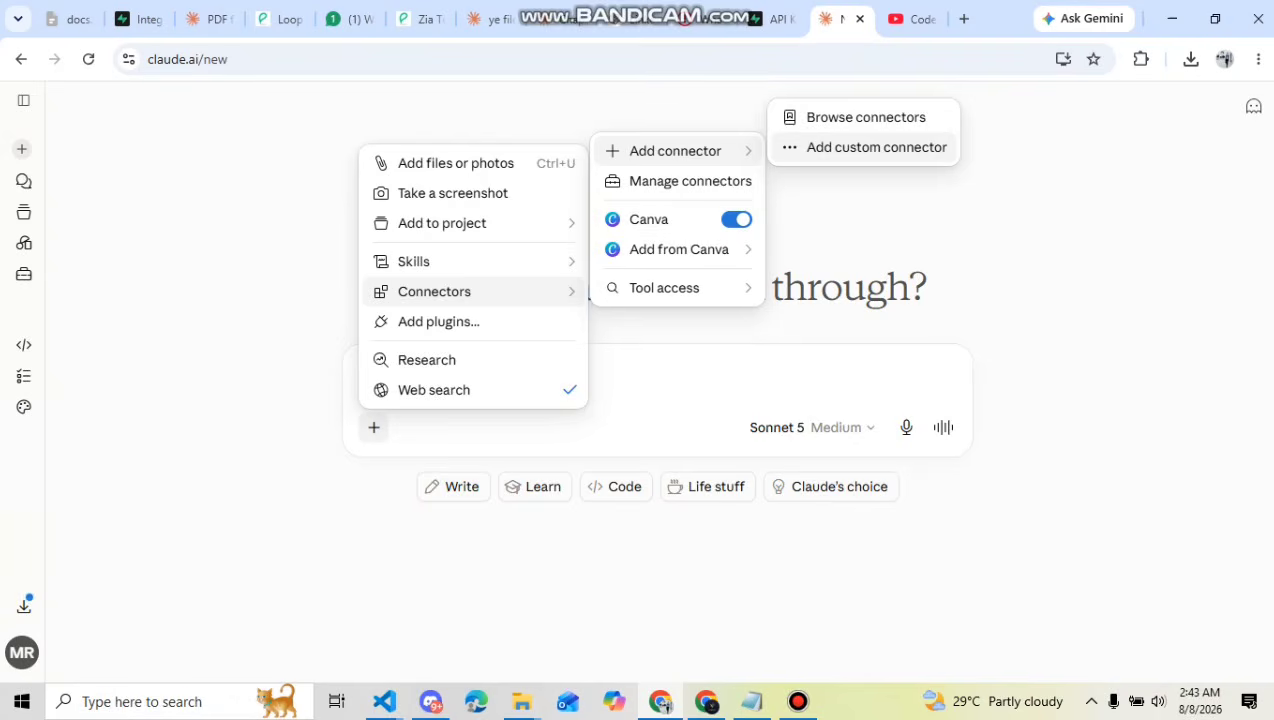
pyautogui.click(876, 148)
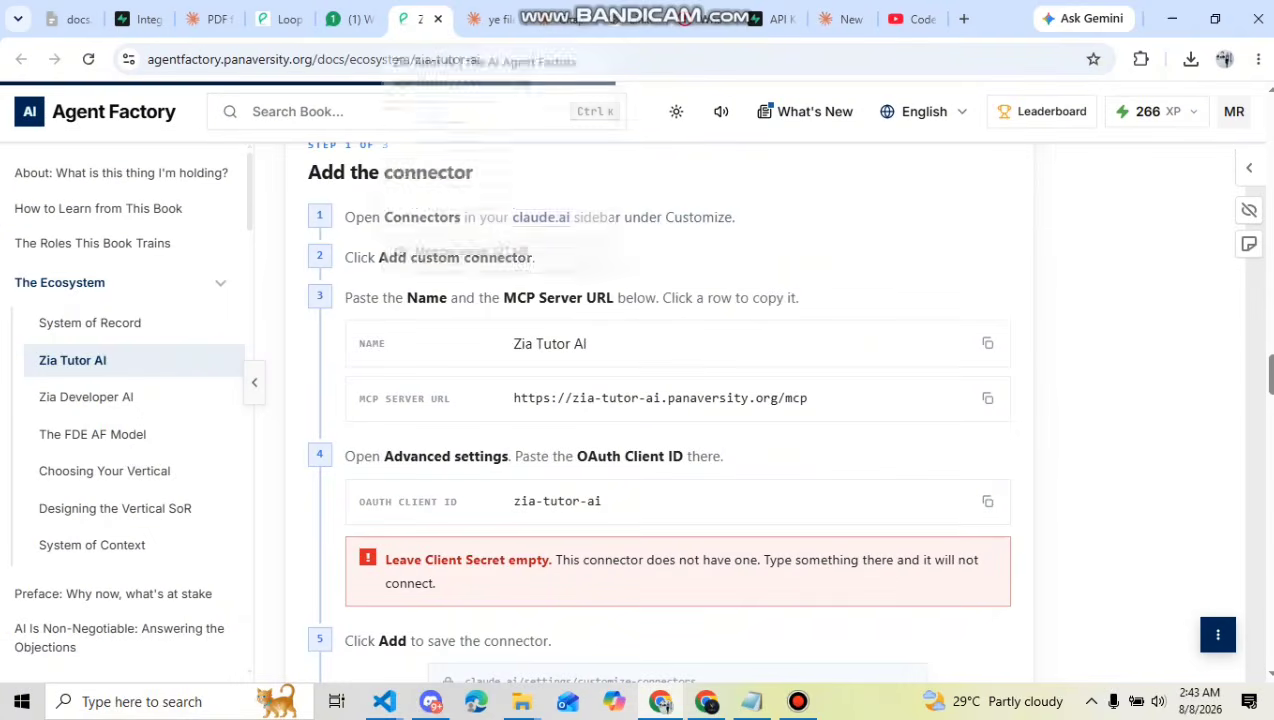
# Copy the connector name from the Agent Factory setup guide and name Claude's custom connector "Zia Tutor AI"
pyautogui.click(420, 18)
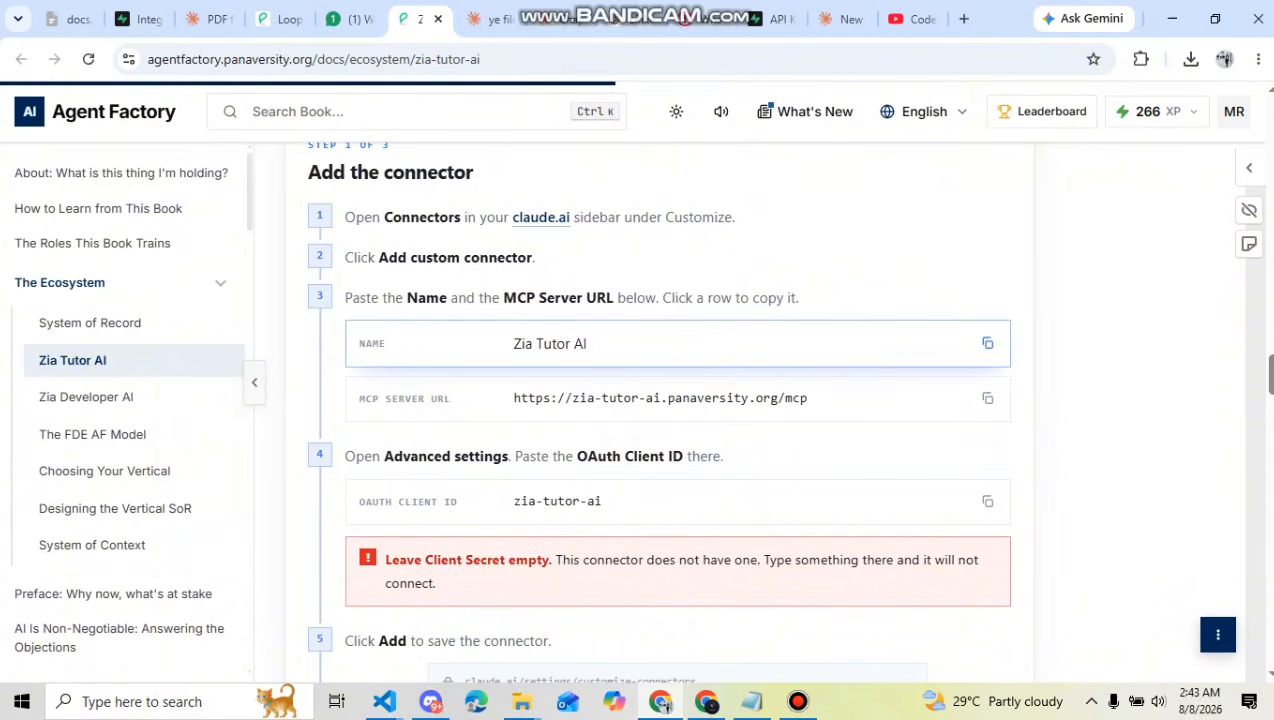
pyautogui.click(987, 343)
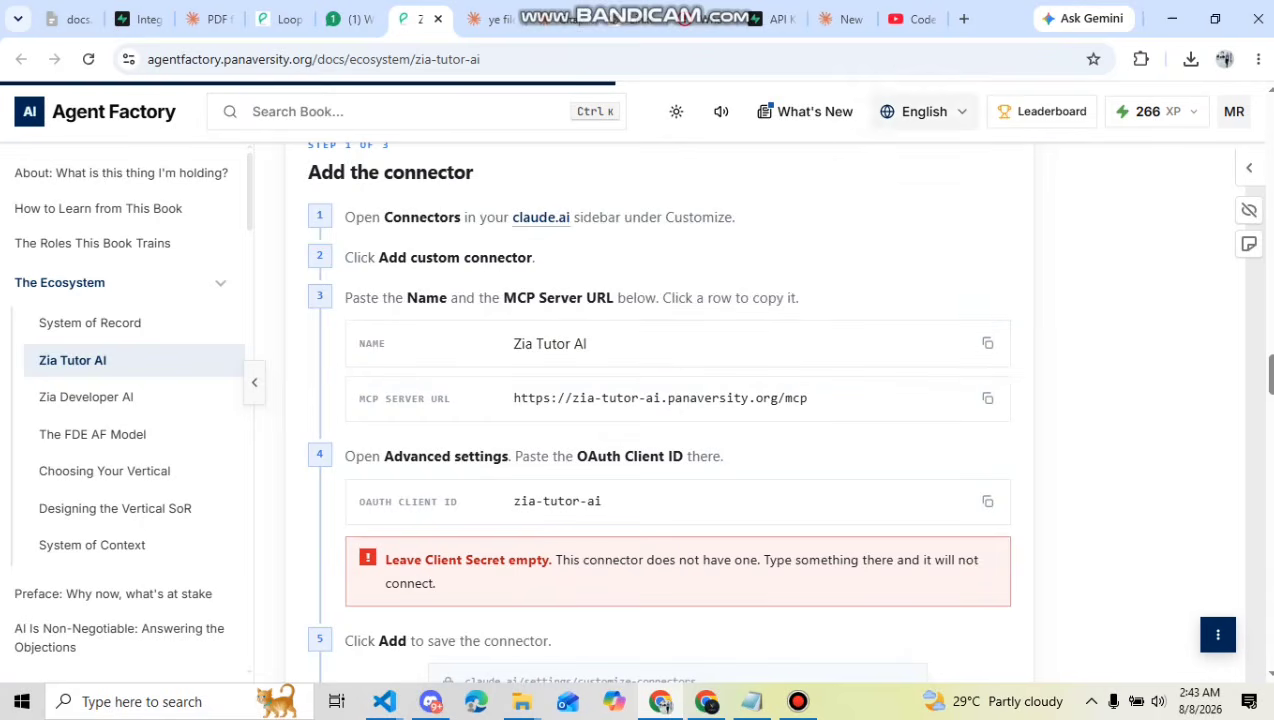
pyautogui.click(843, 18)
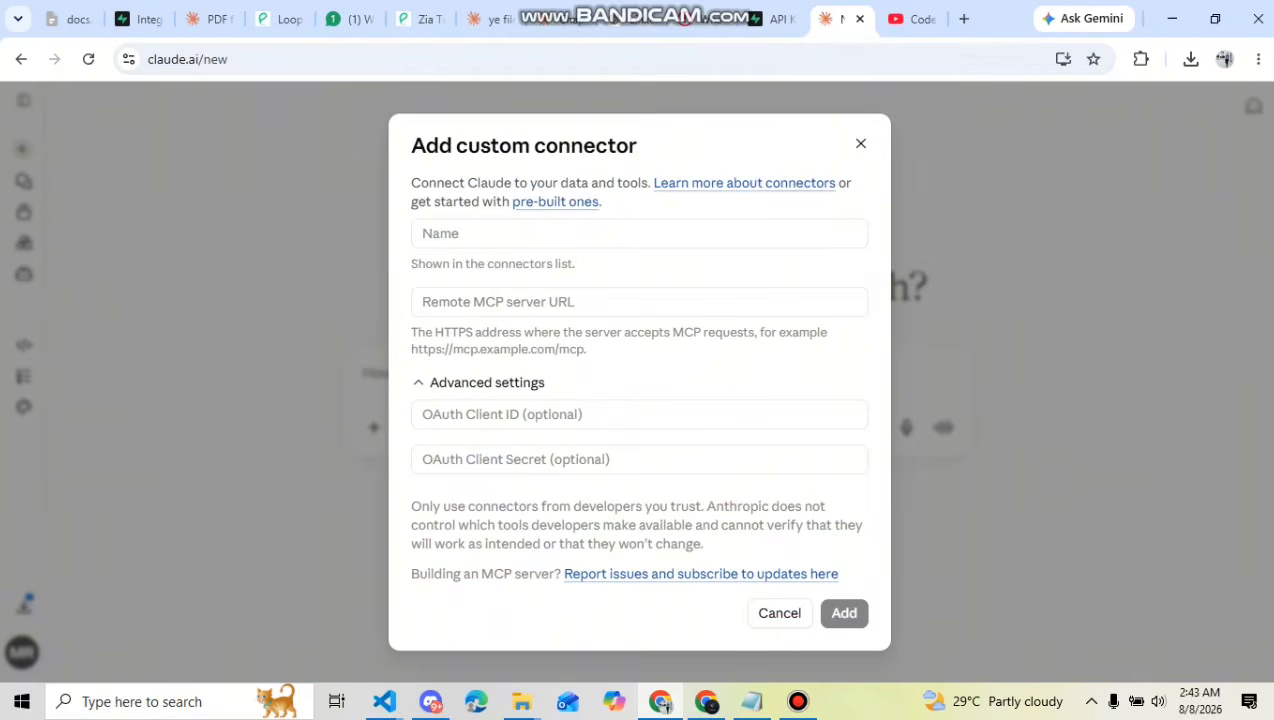
pyautogui.click(640, 233)
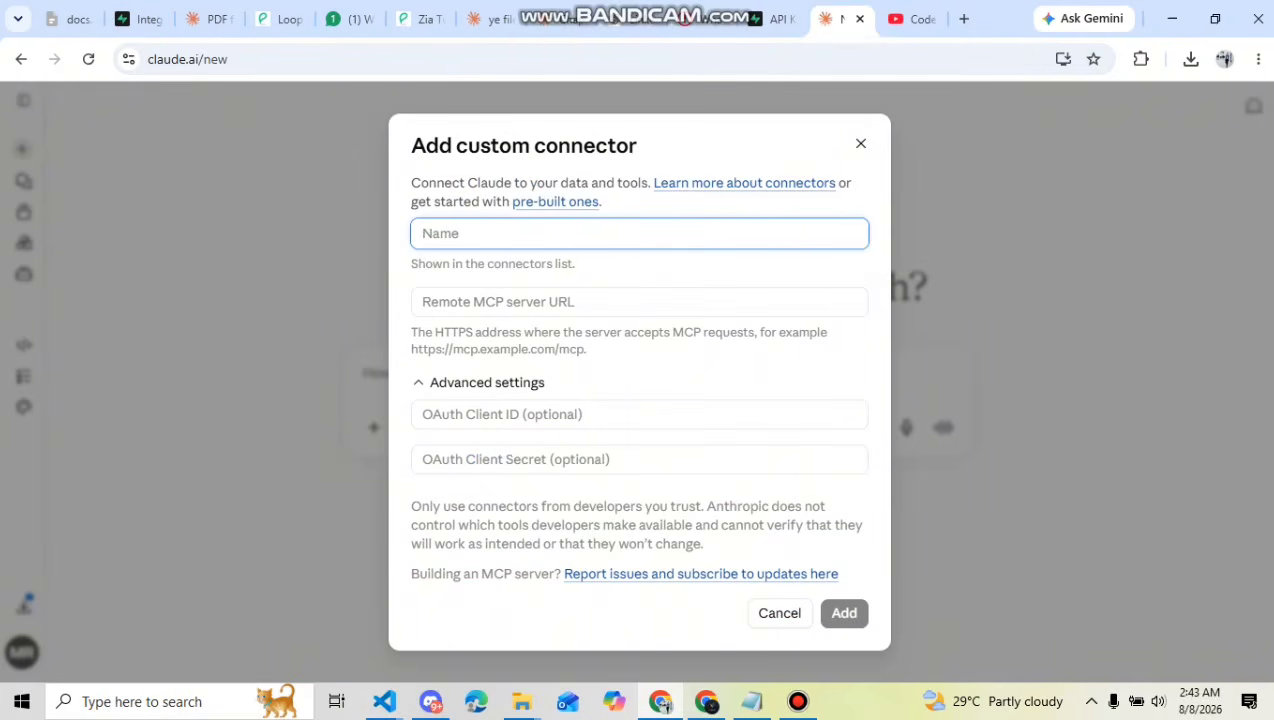
pyautogui.hotkey('ctrl', 'v')
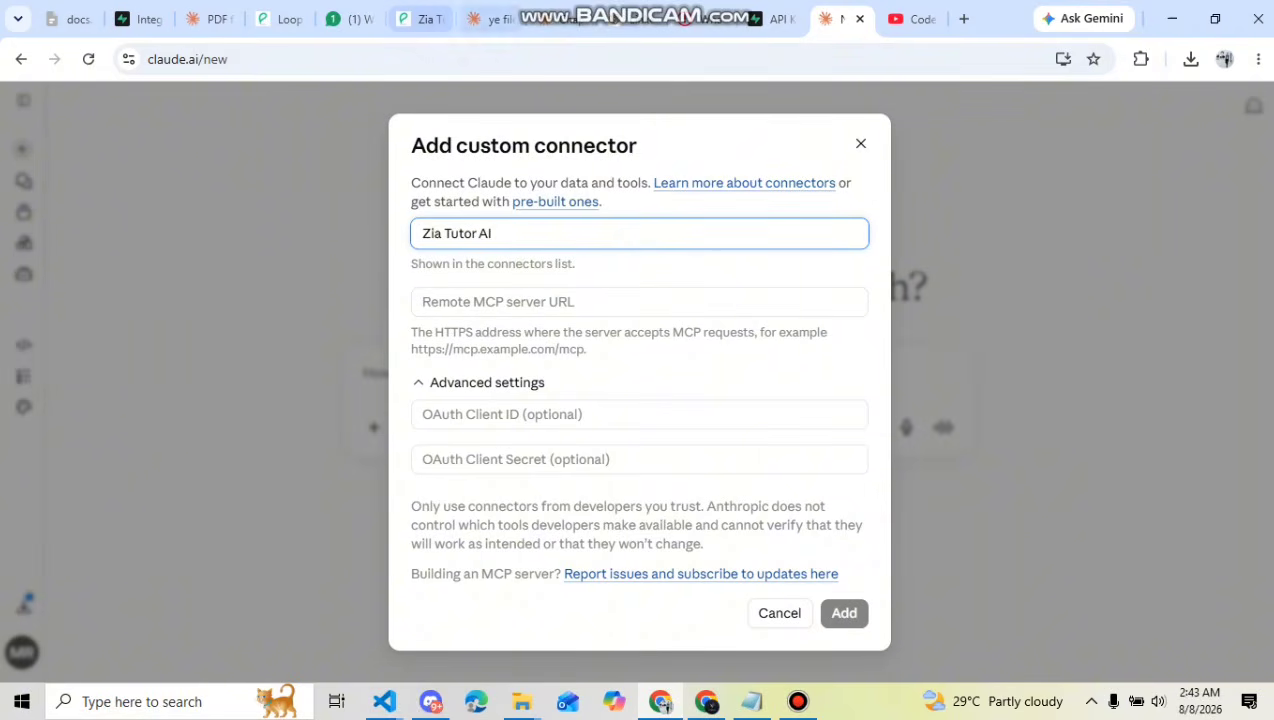
pyautogui.click(420, 18)
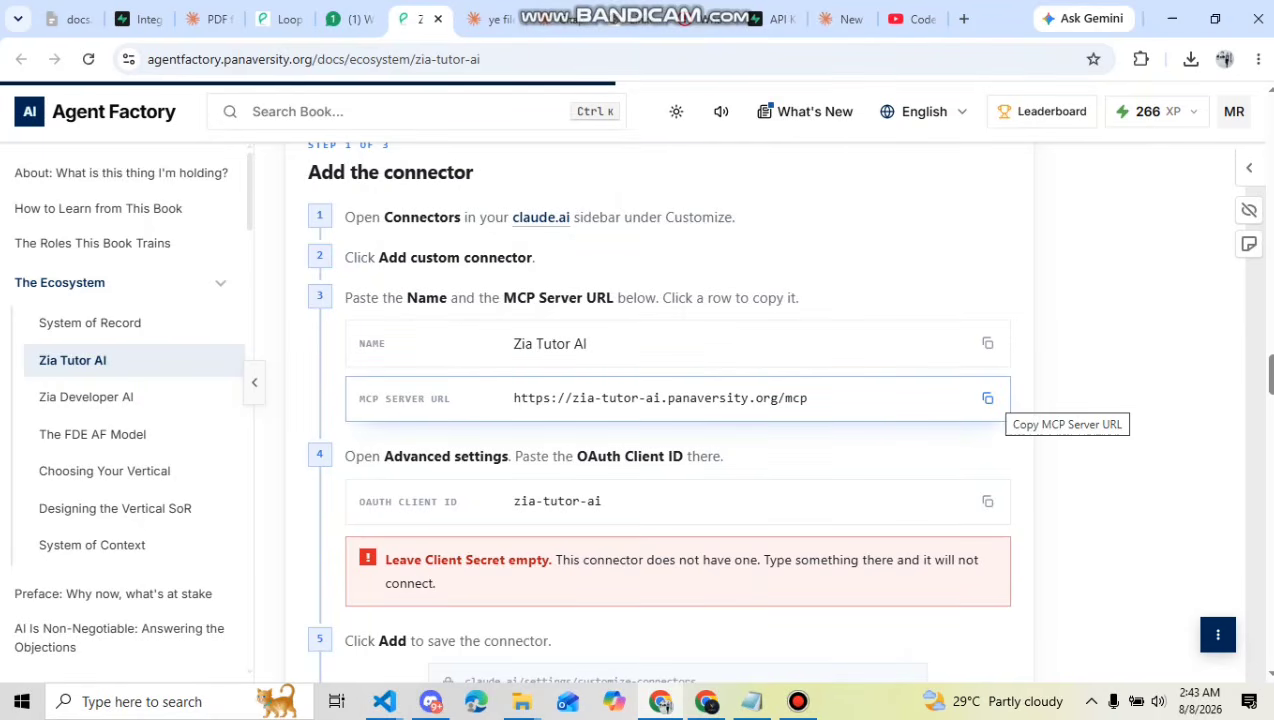
pyautogui.click(987, 398)
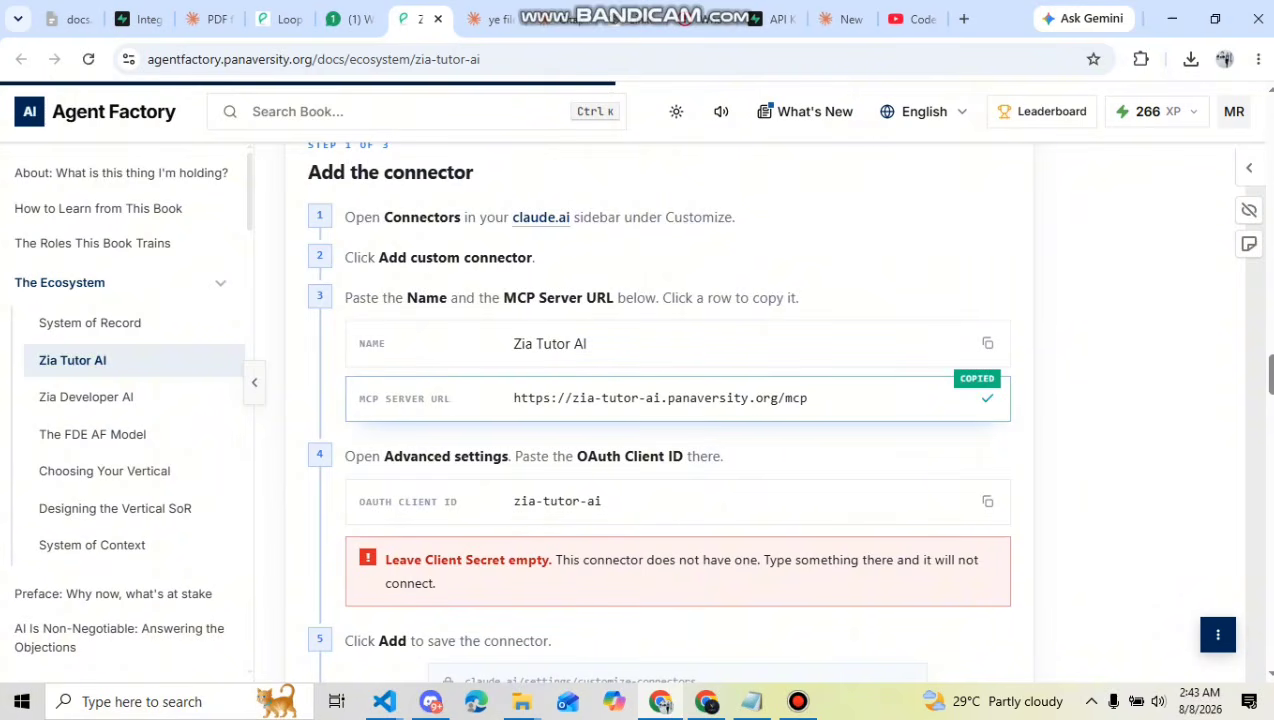
pyautogui.click(845, 19)
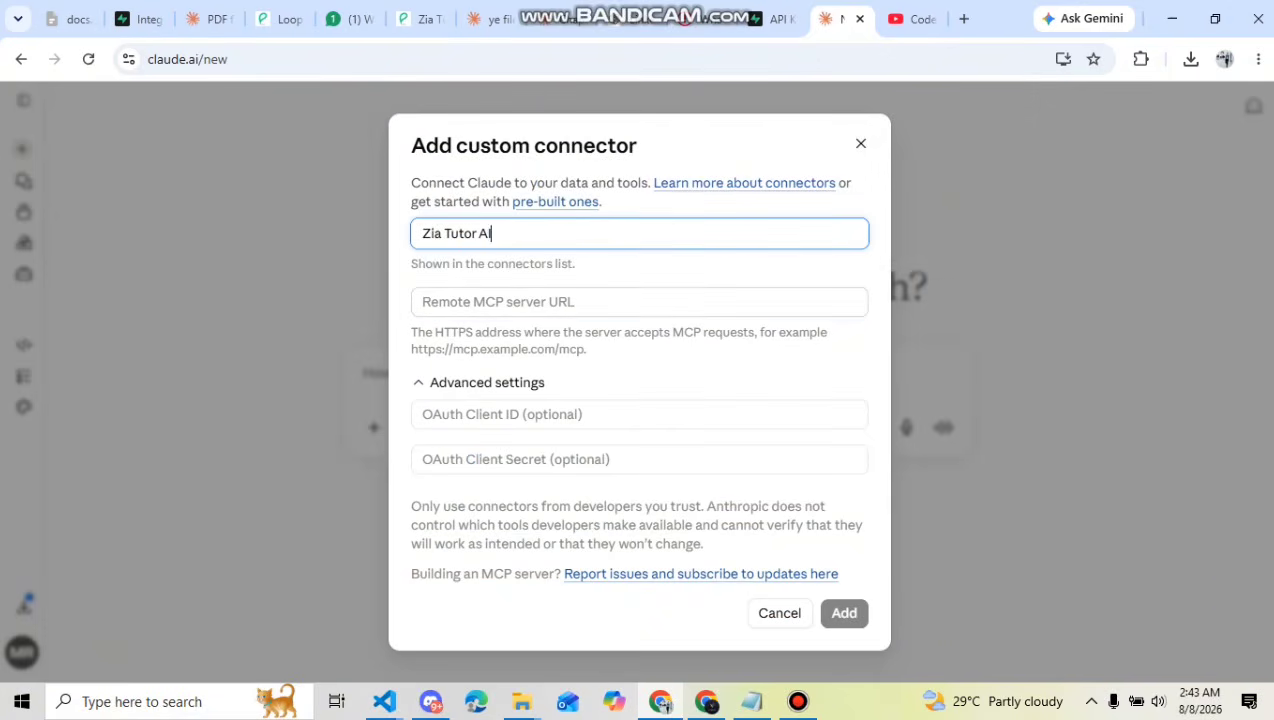
pyautogui.press('Tab')
pyautogui.hotkey('ctrl', 'v')
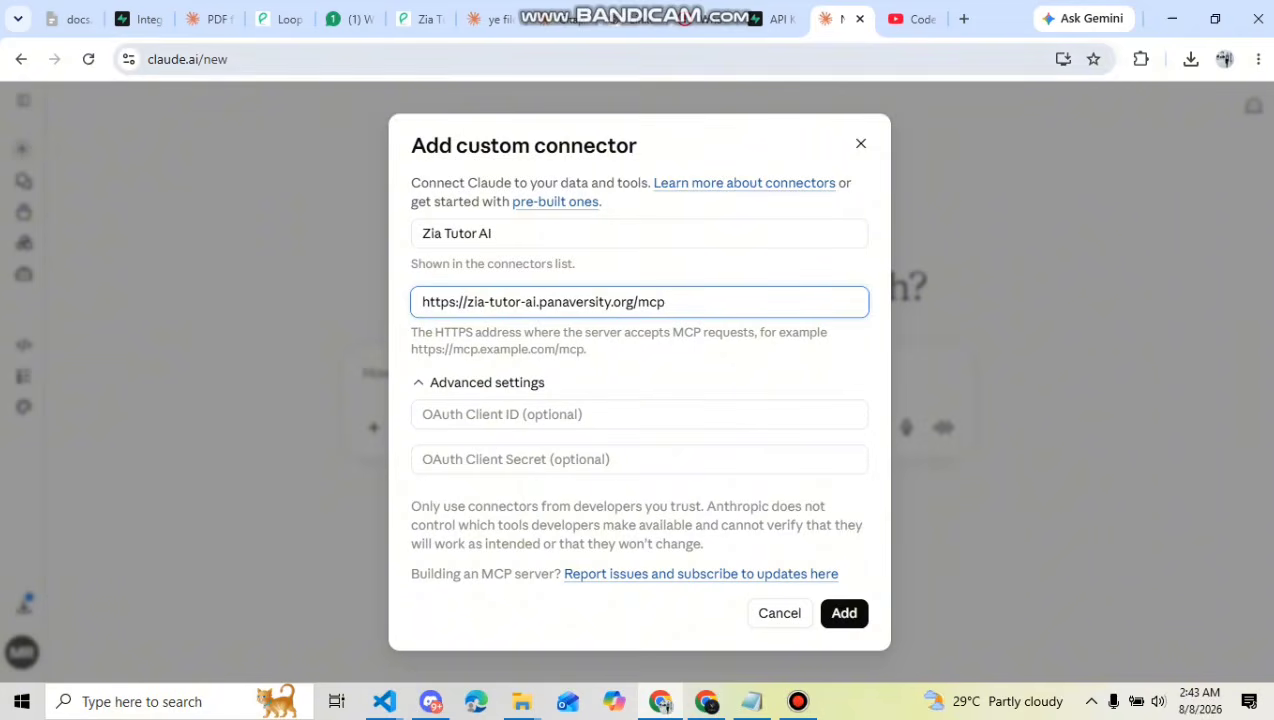
# Copy the OAuth Client ID from the Agent Factory setup guide and set the connector's OAuth Client ID in Claude to zia-tutor-ai
pyautogui.click(425, 18)
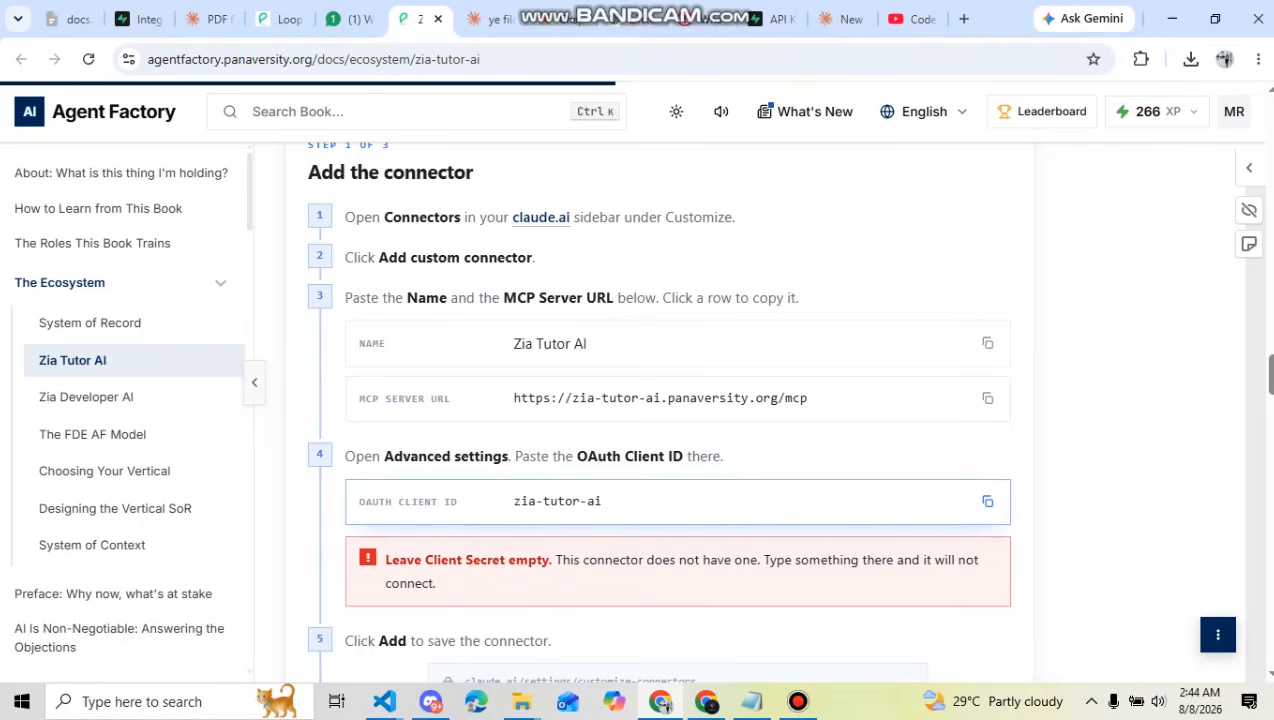
pyautogui.click(987, 501)
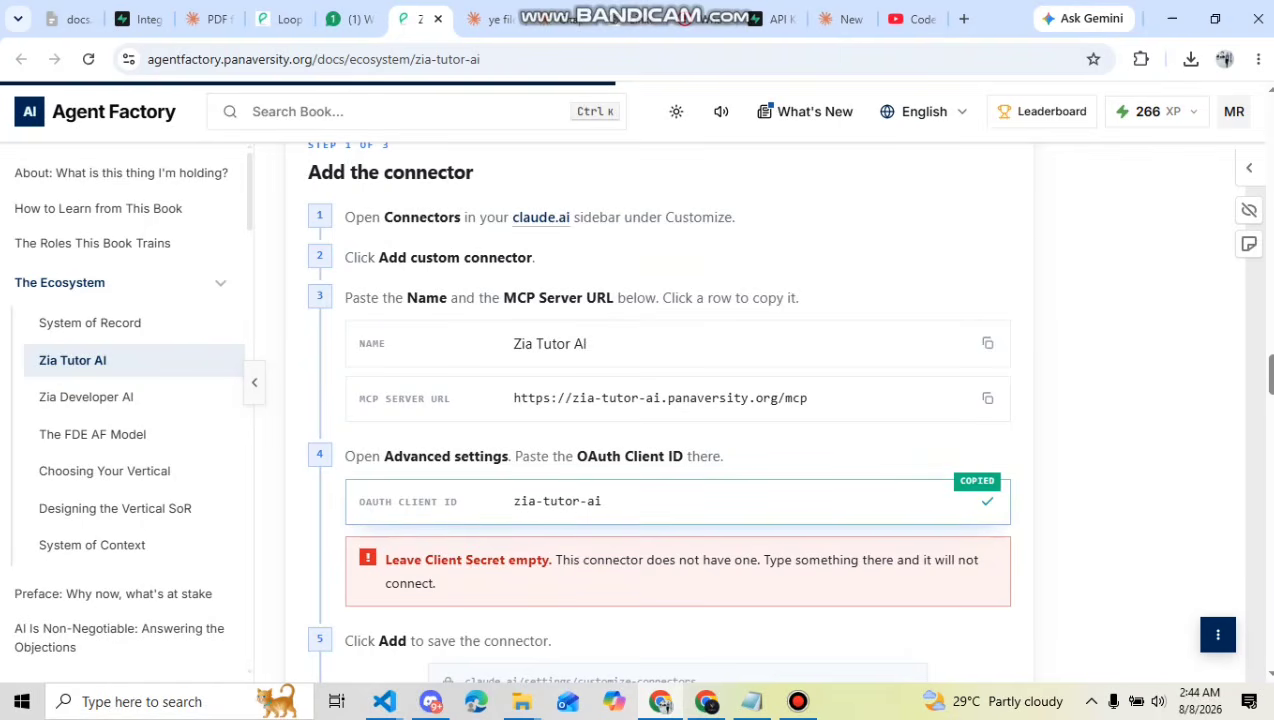
pyautogui.scroll(-2, 676, 400)
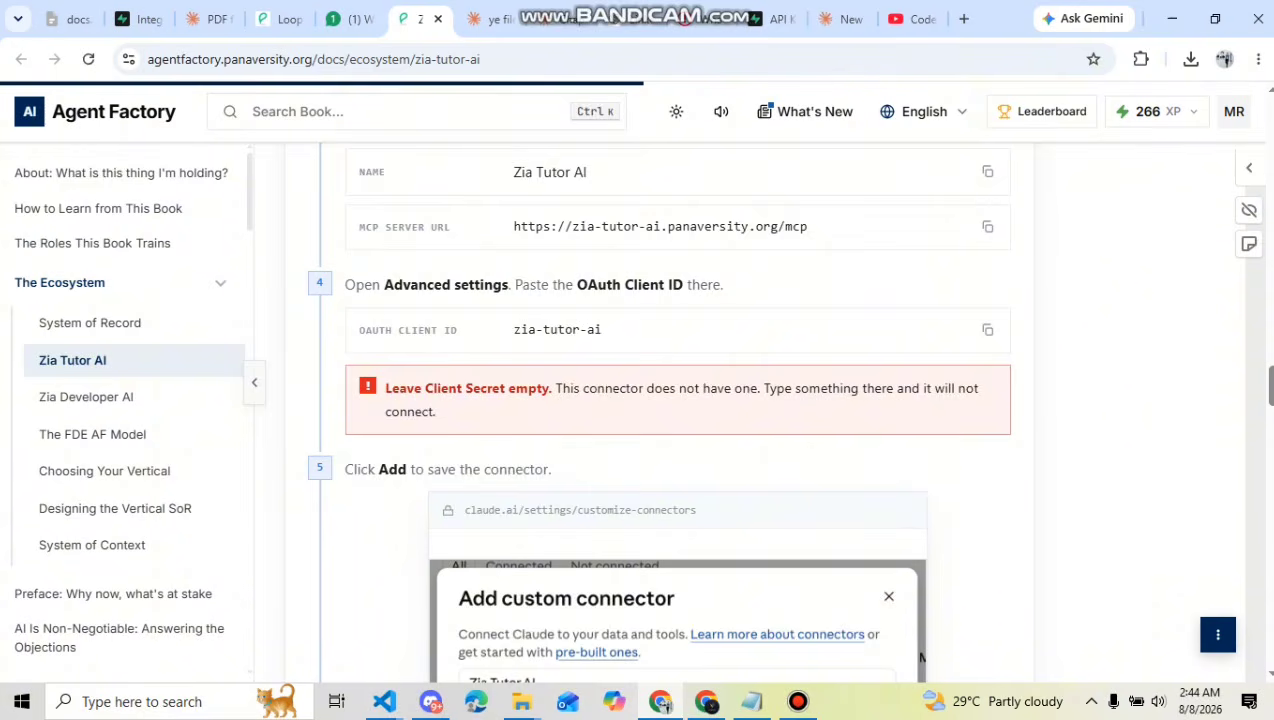
pyautogui.scroll(-3, 676, 416)
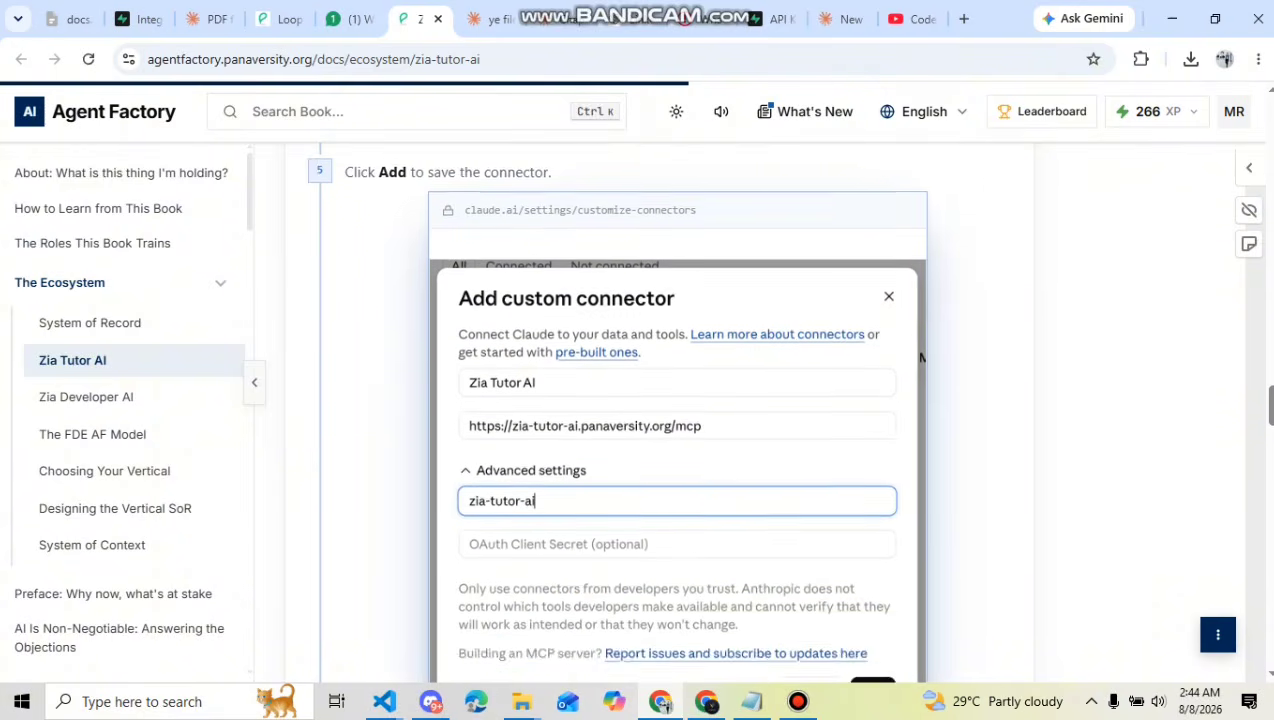
pyautogui.scroll(-2, 676, 416)
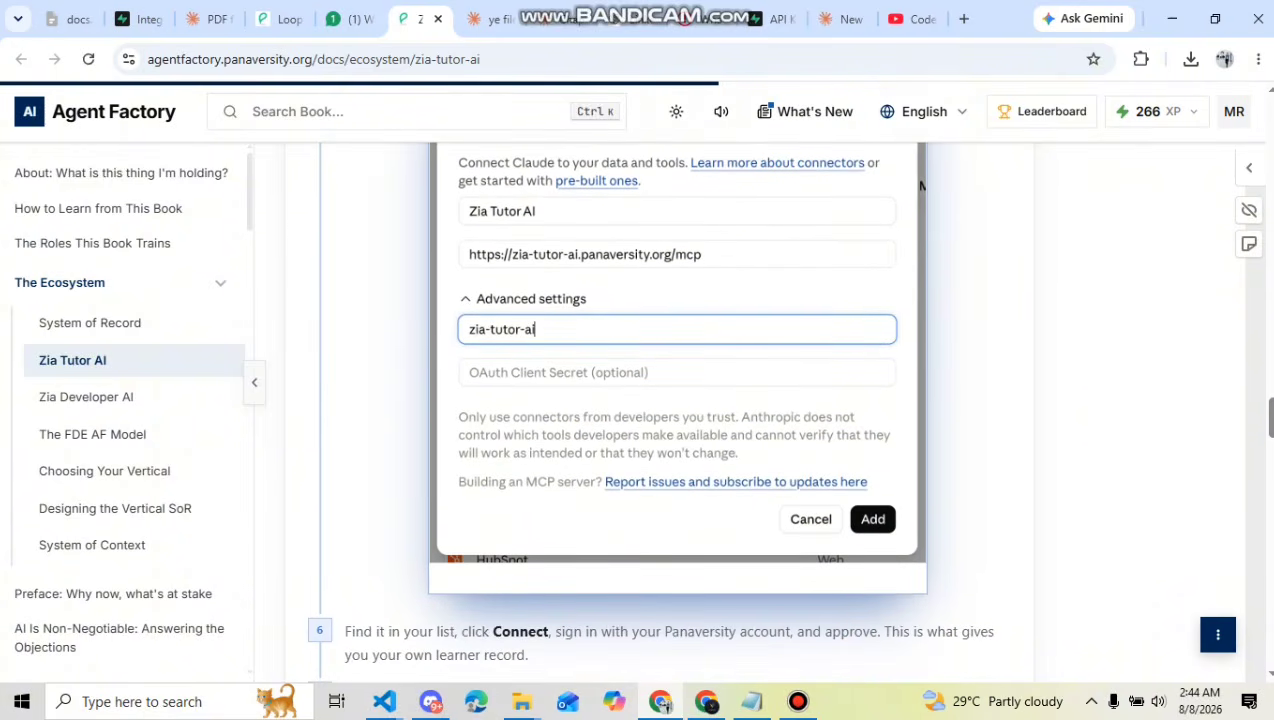
pyautogui.scroll(-3, 648, 411)
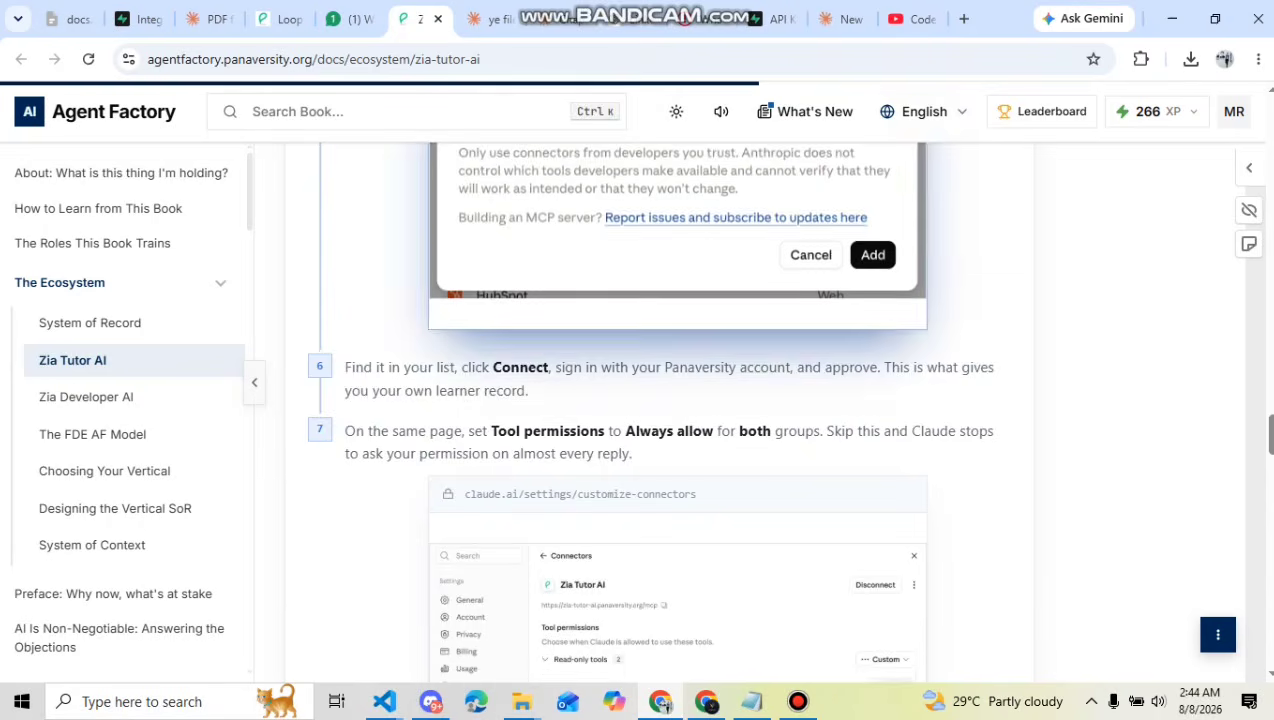
pyautogui.scroll(-3, 648, 411)
pyautogui.scroll(2, 658, 411)
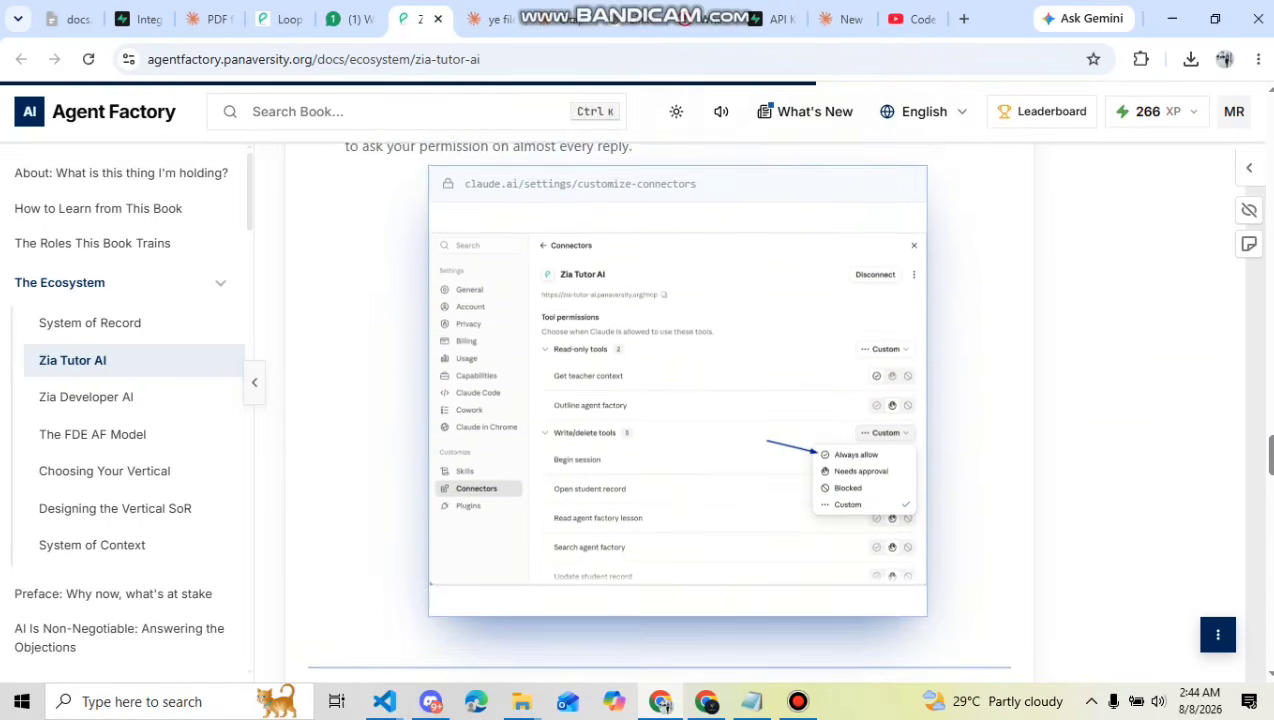
pyautogui.click(843, 19)
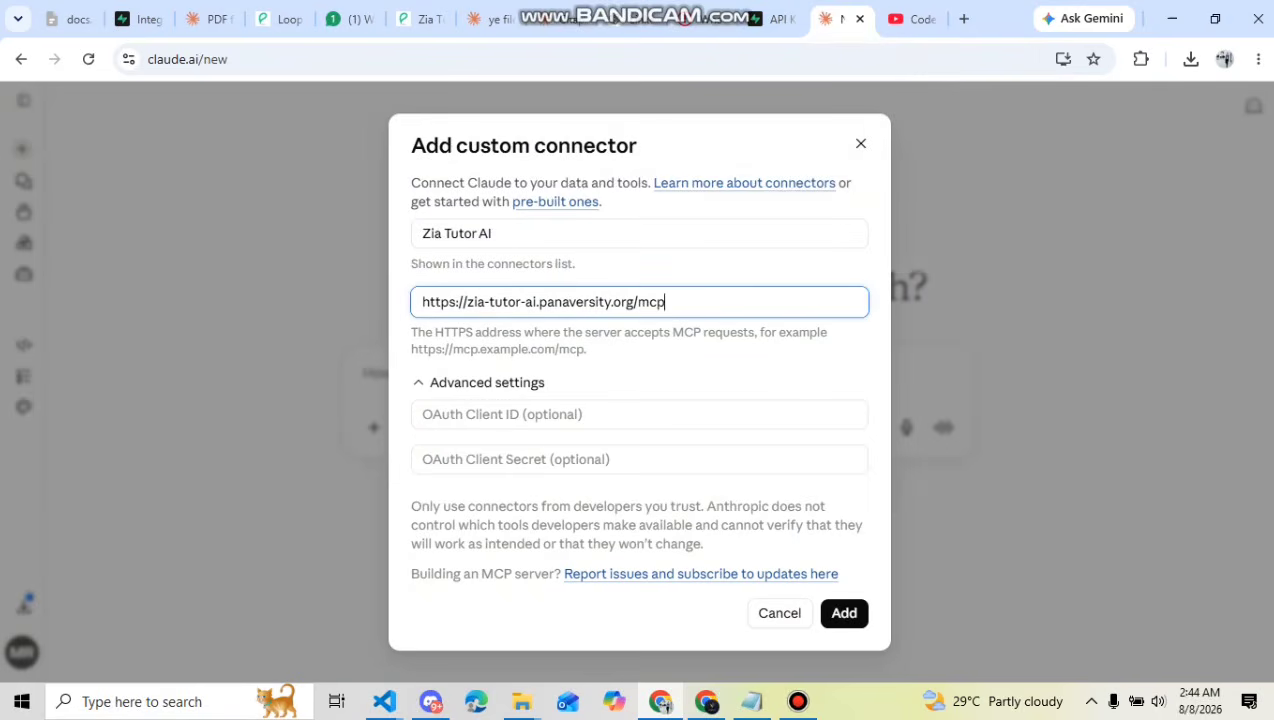
pyautogui.click(639, 414)
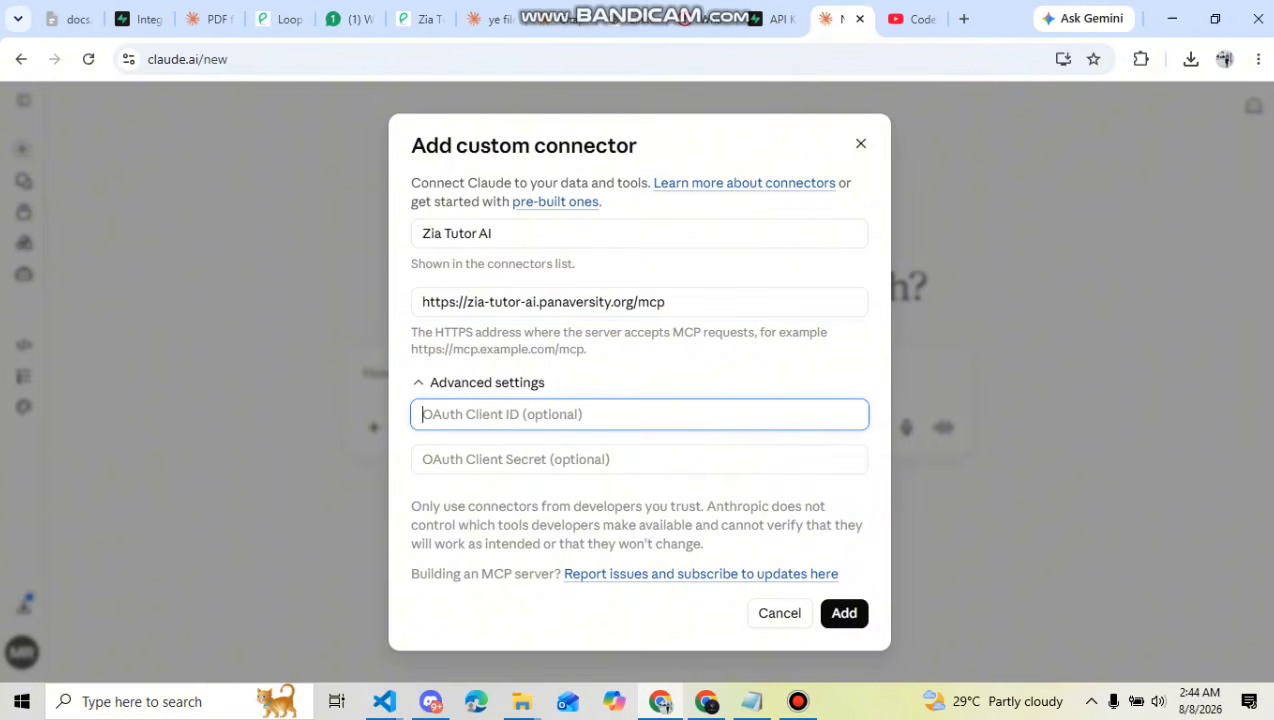
pyautogui.hotkey('ctrl', 'v')
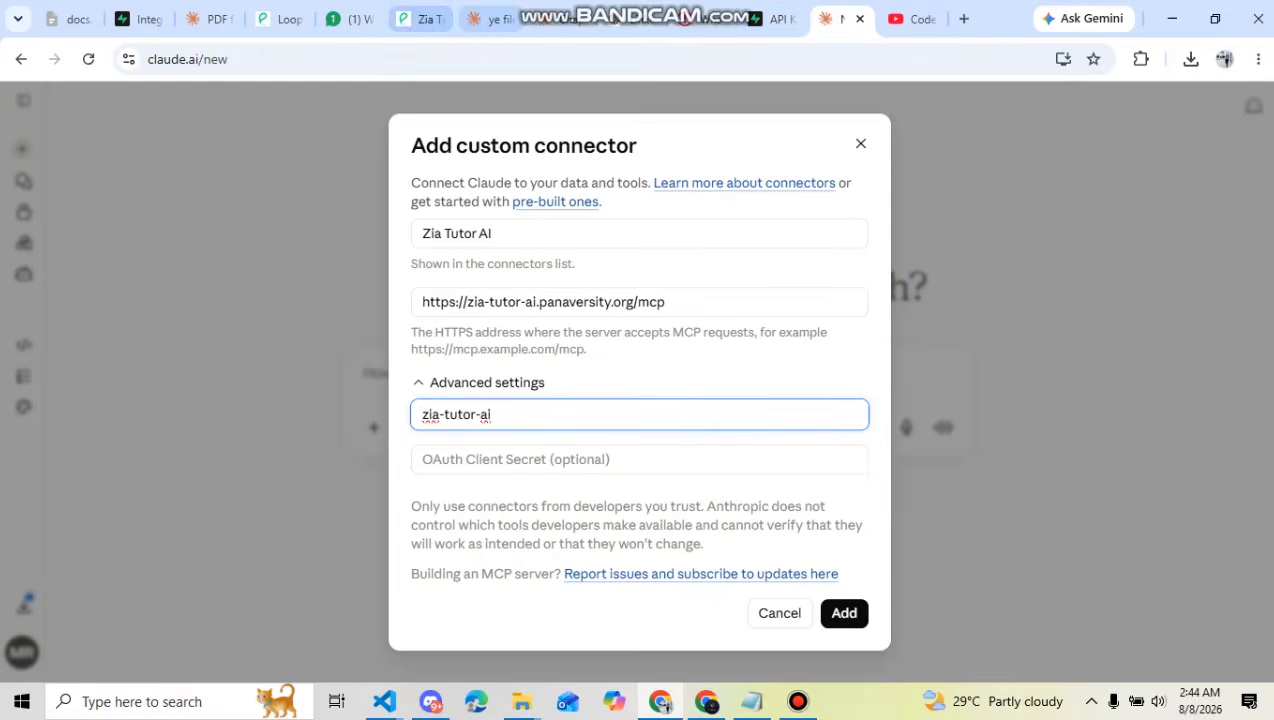
# Check the guide's saving instructions, add the Zia Tutor AI connector in Claude, and authorize its access to the Panaversity account
pyautogui.click(425, 18)
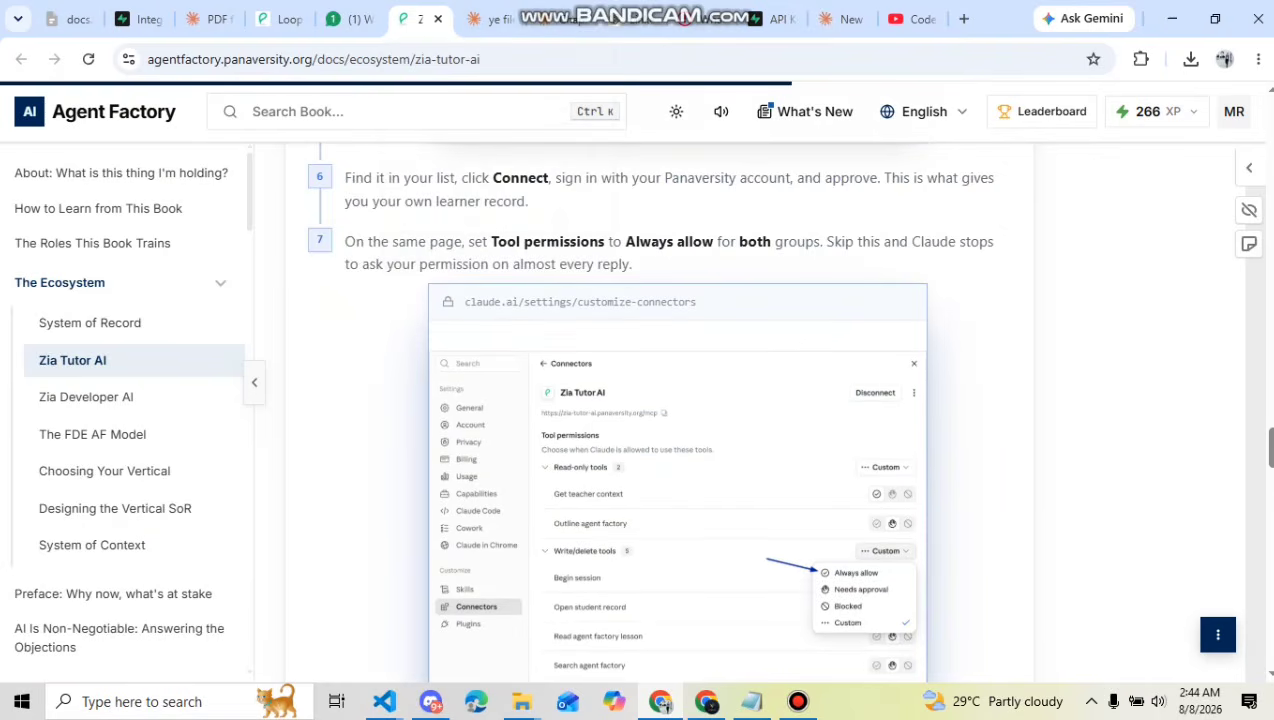
pyautogui.scroll(4, 650, 400)
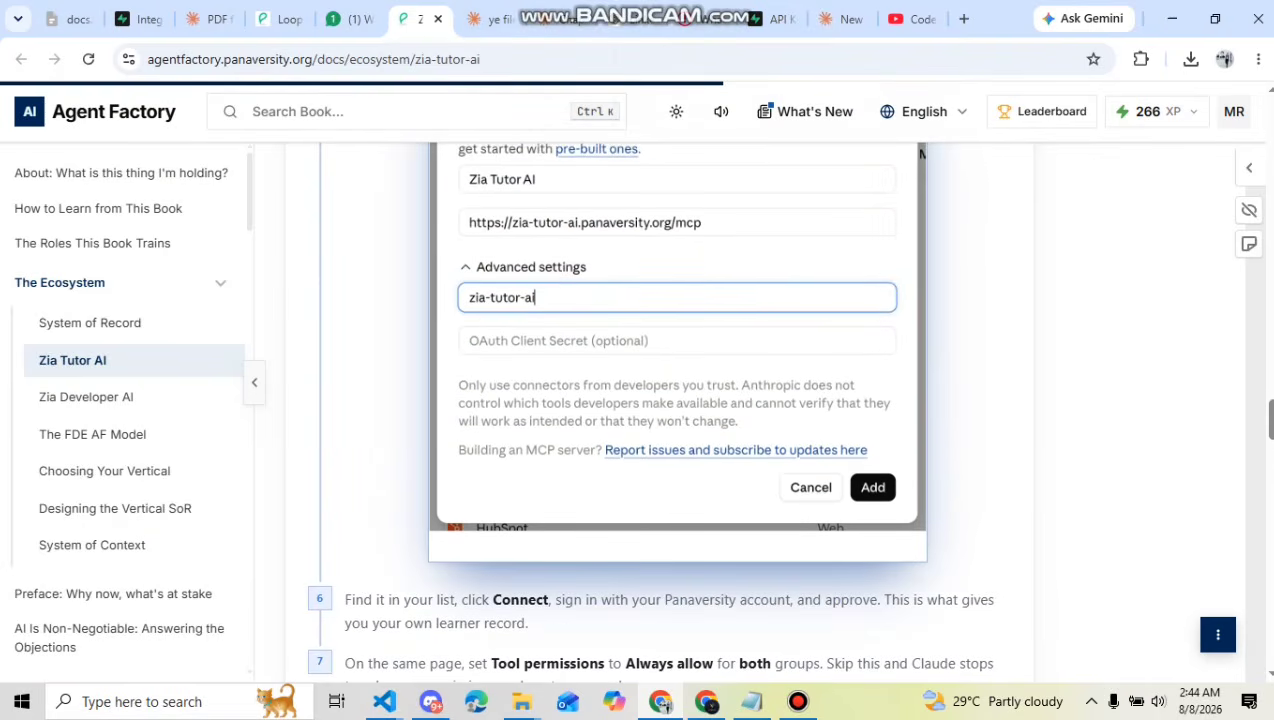
pyautogui.scroll(-3, 650, 410)
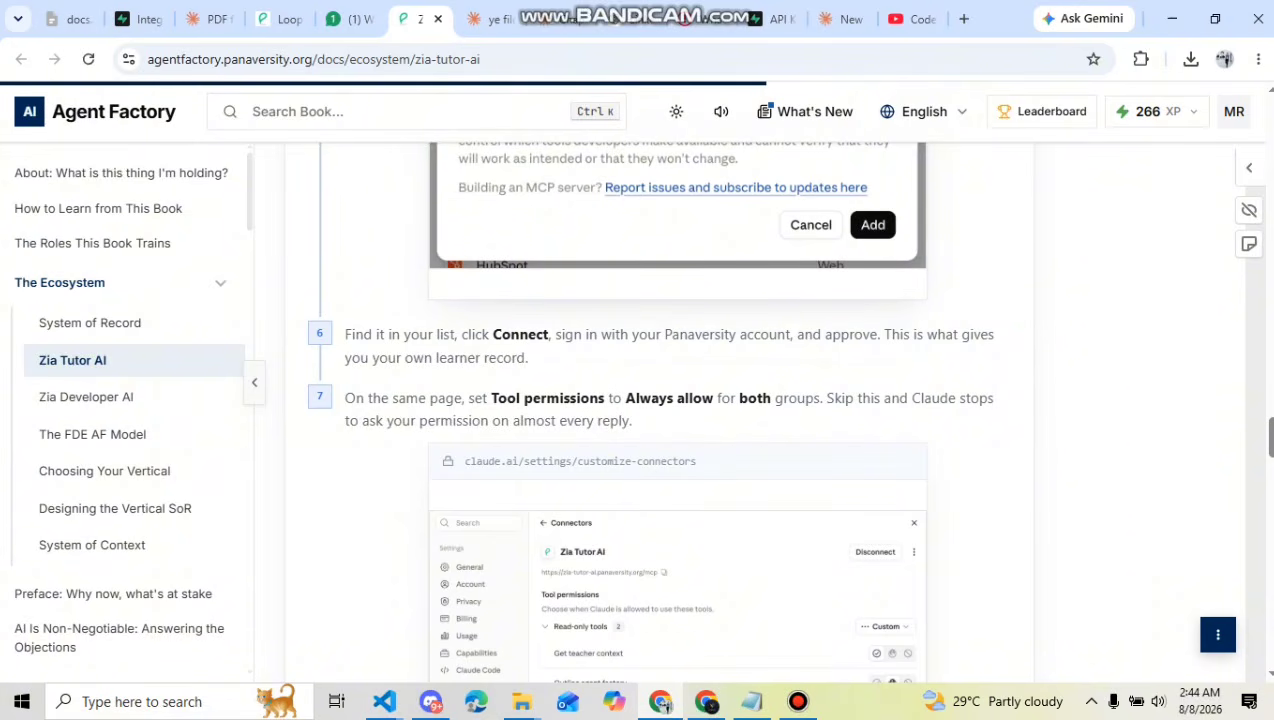
pyautogui.scroll(-1, 648, 410)
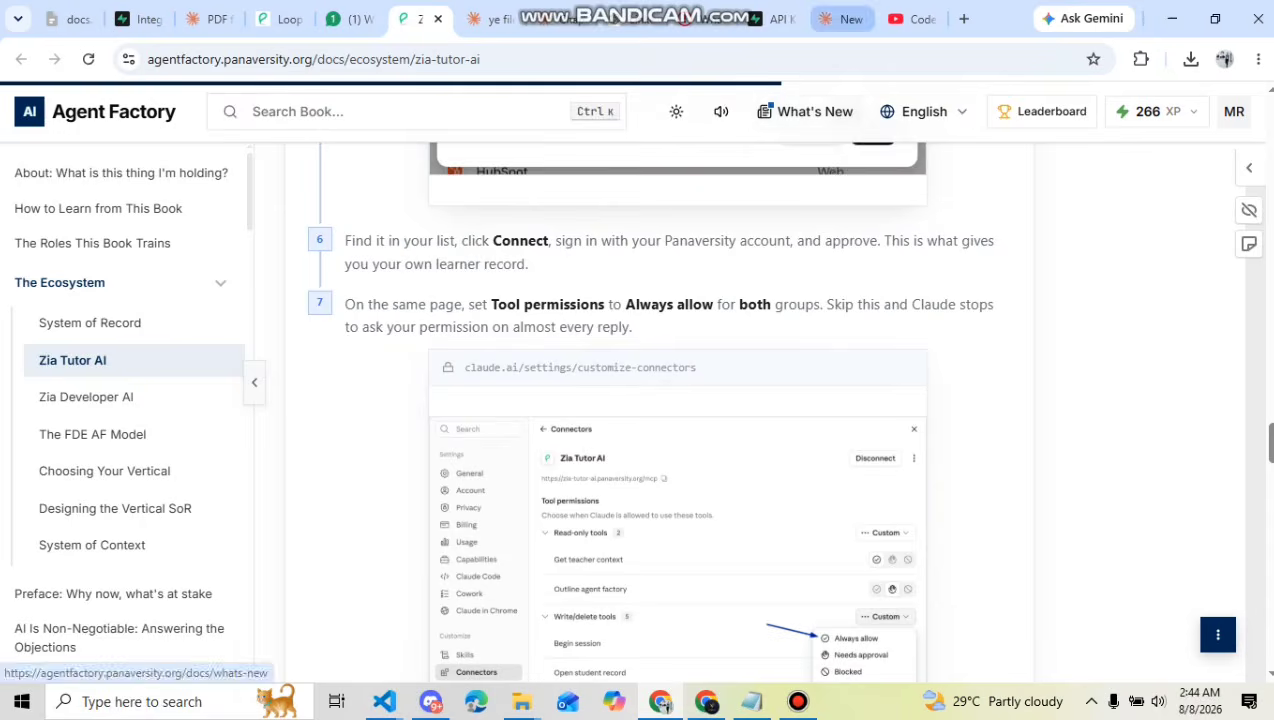
pyautogui.click(838, 18)
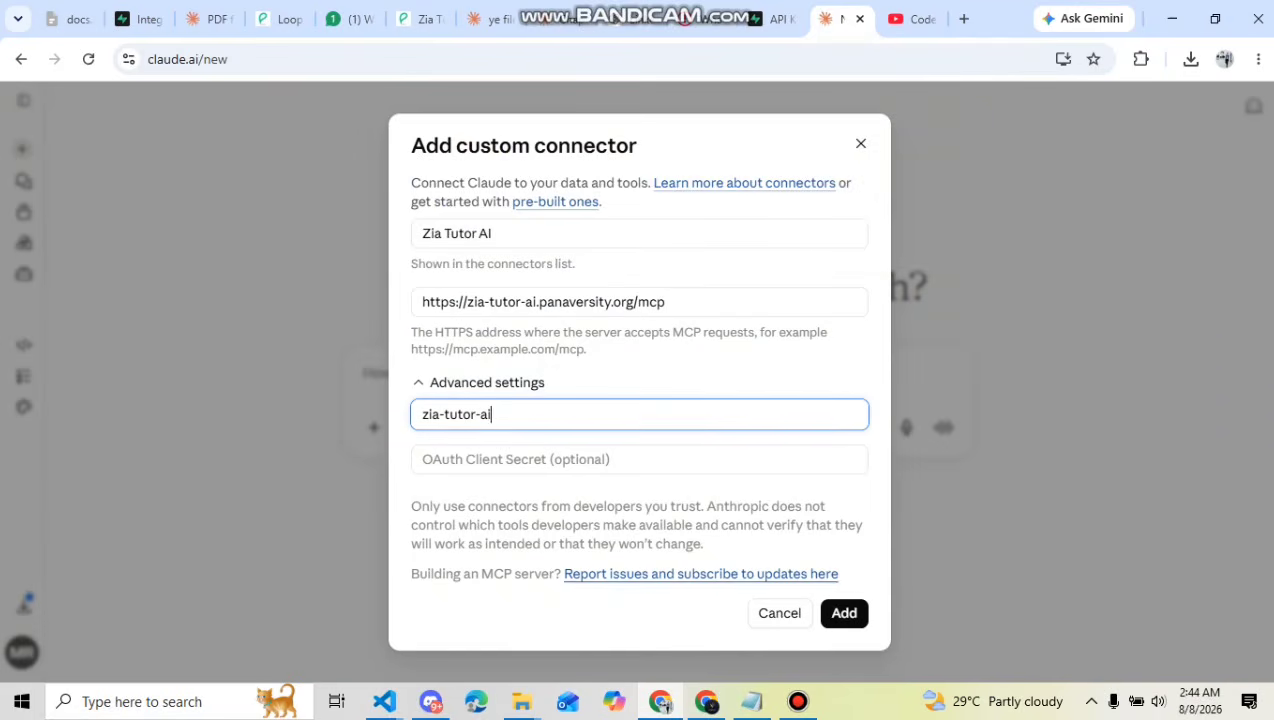
pyautogui.click(844, 613)
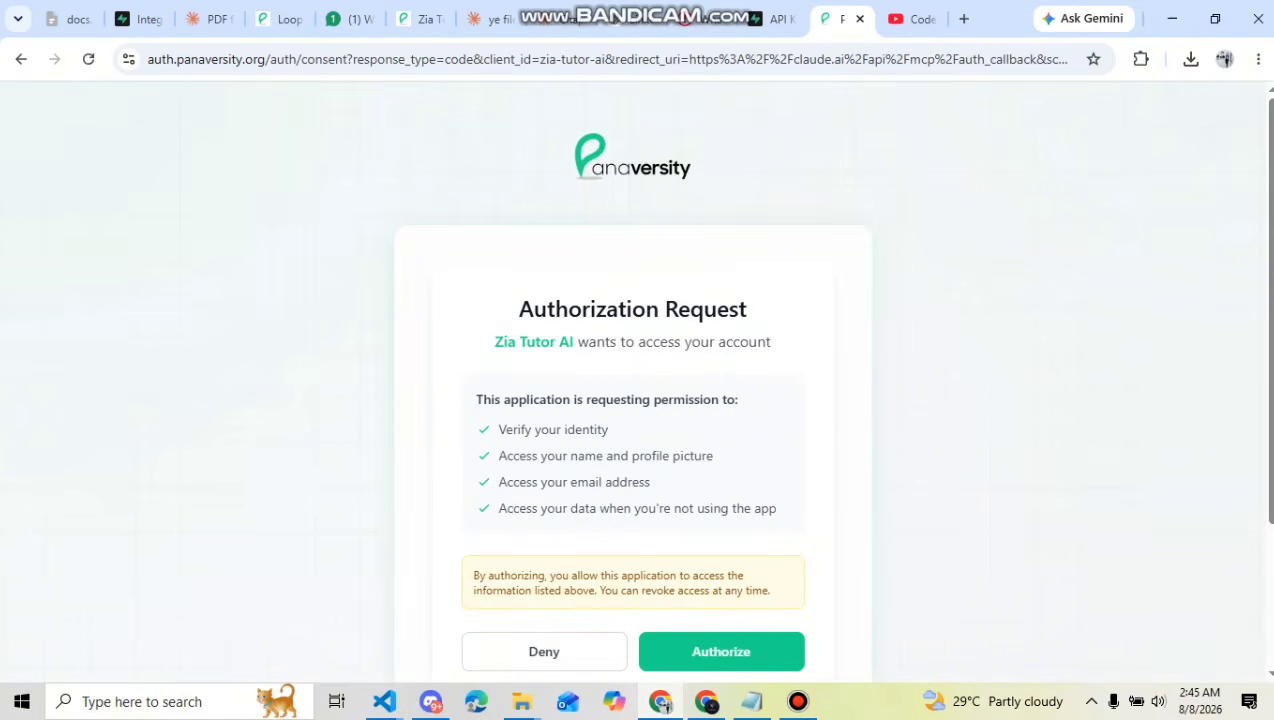
pyautogui.scroll(-2, 720, 511)
pyautogui.click(721, 511)
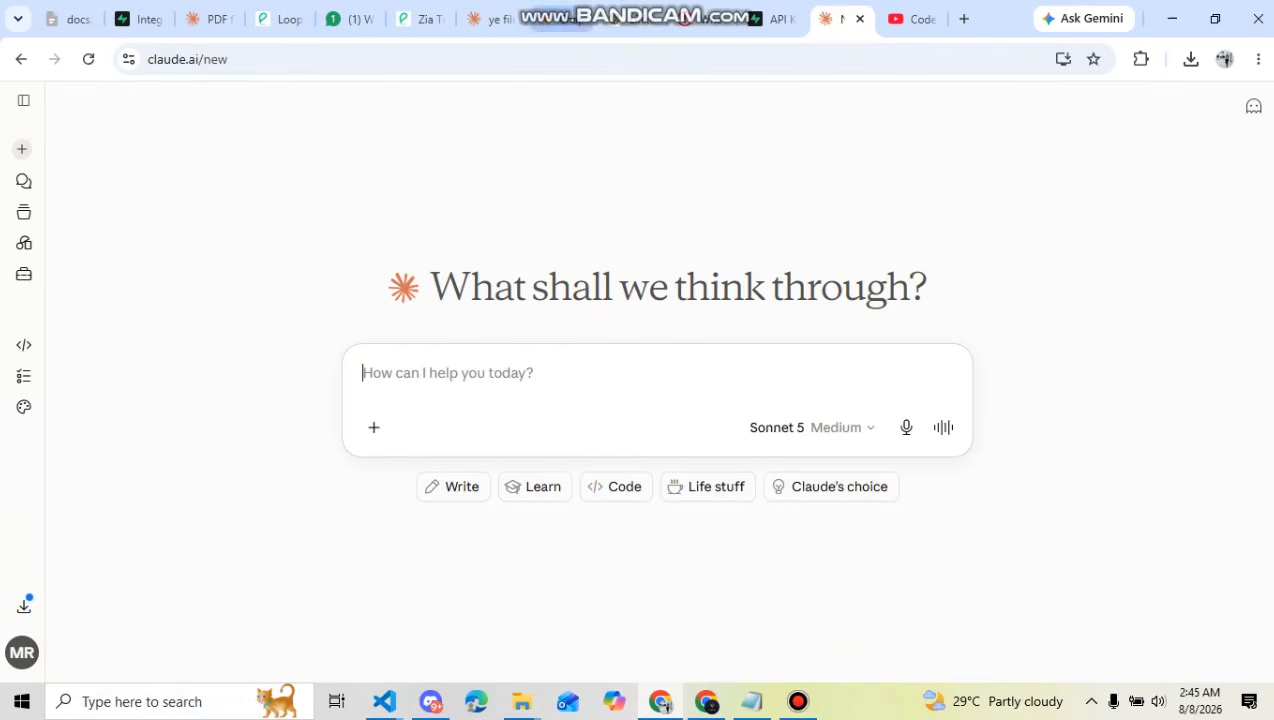
# Read the guide's Tool permissions instructions and switch Zia Tutor AI off and back on among the chat's connectors in Claude
pyautogui.click(420, 18)
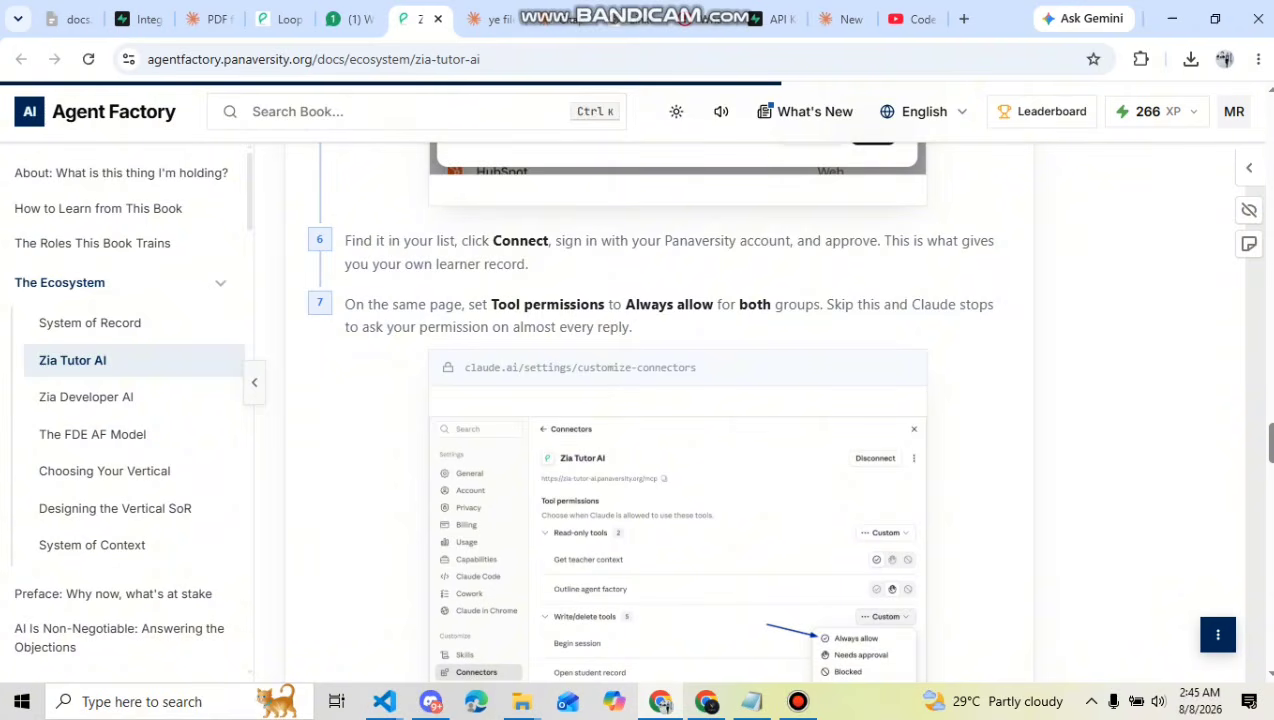
pyautogui.scroll(-2, 678, 340)
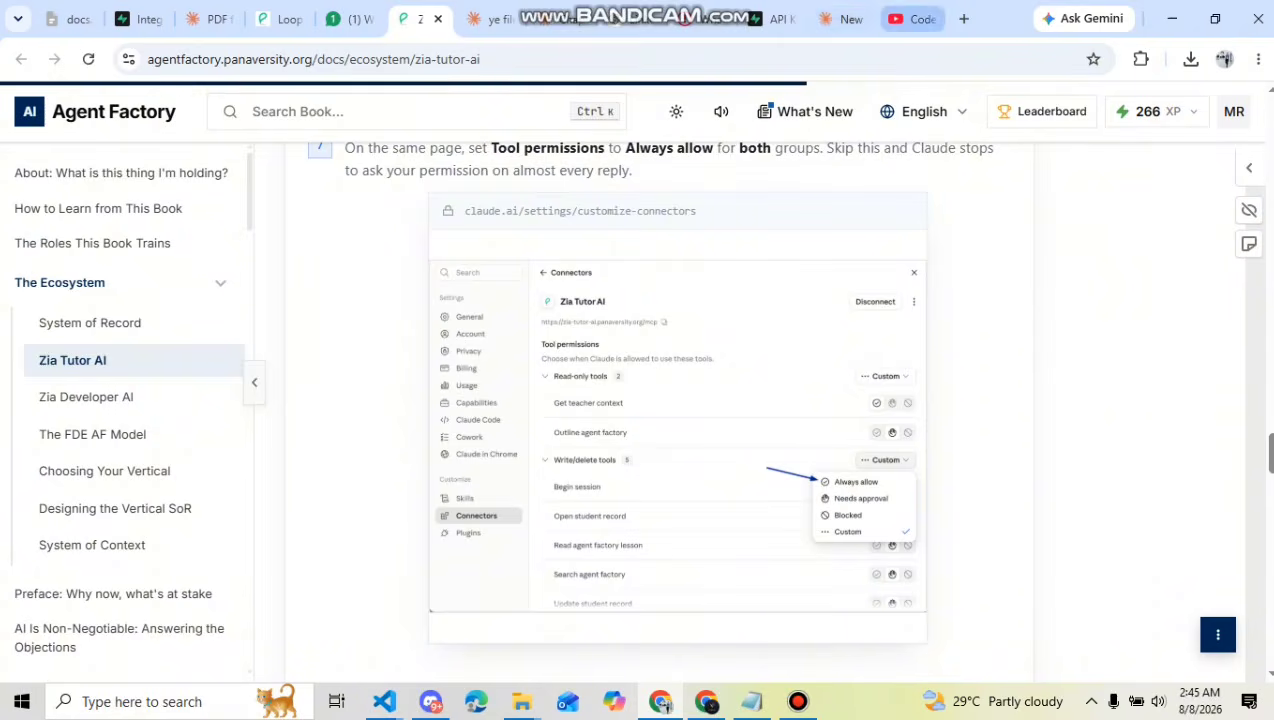
pyautogui.click(841, 19)
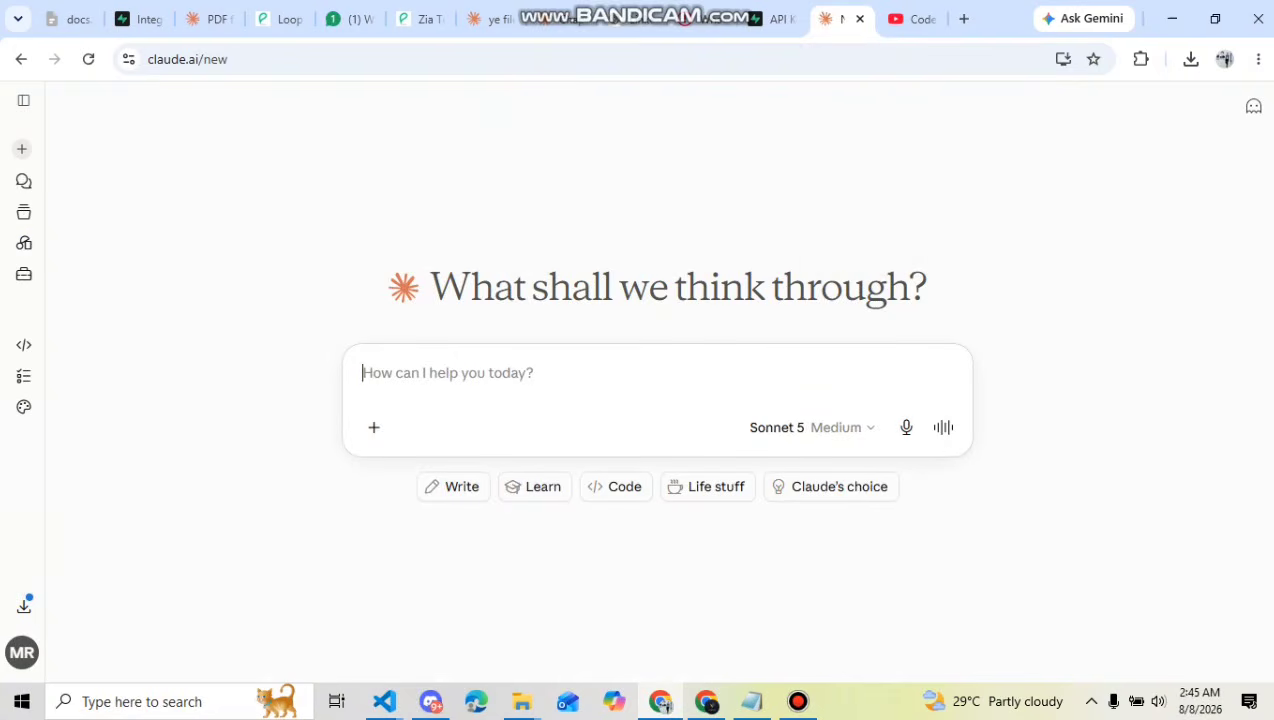
pyautogui.click(374, 427)
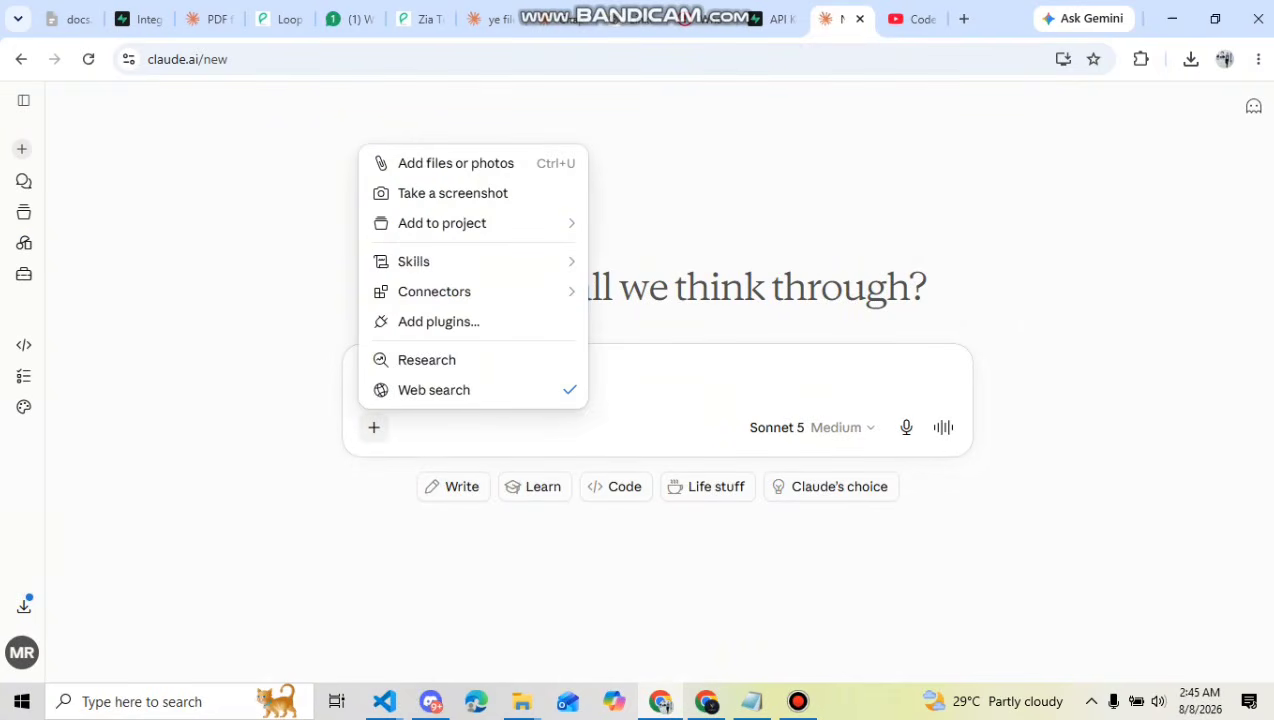
pyautogui.moveTo(586, 292)
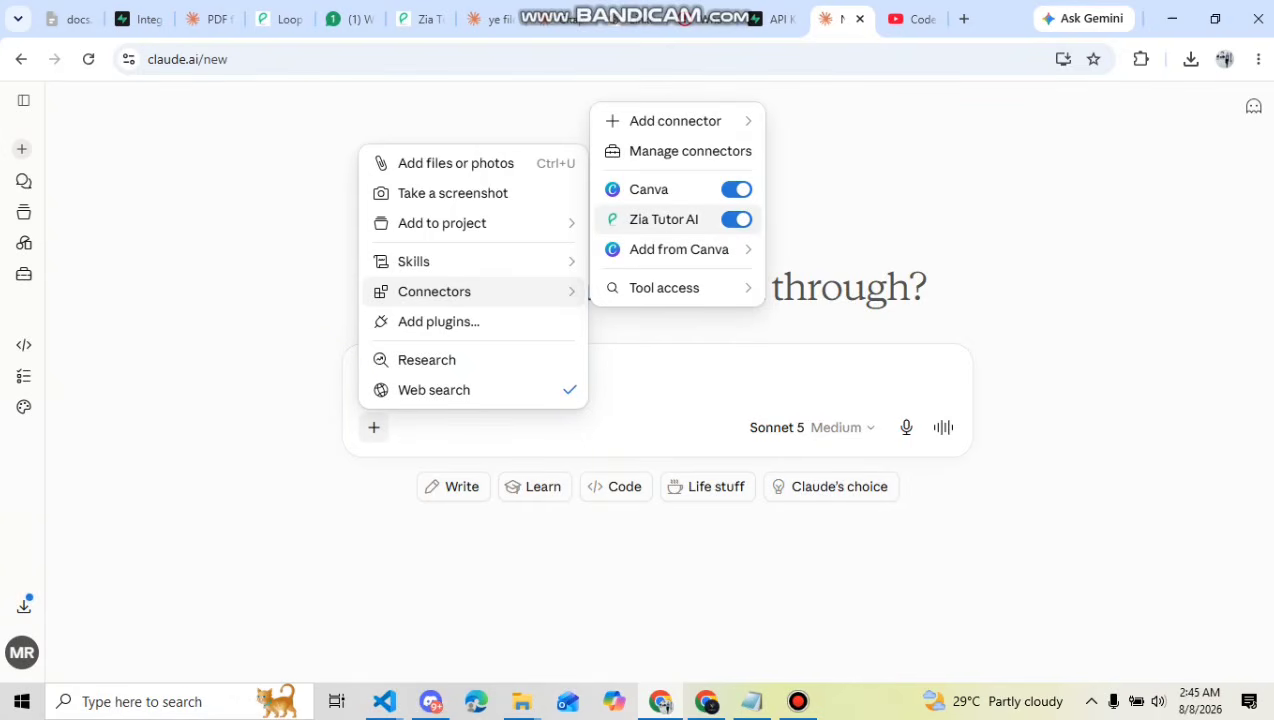
pyautogui.click(736, 219)
pyautogui.click(736, 219)
pyautogui.click(736, 219)
pyautogui.click(736, 219)
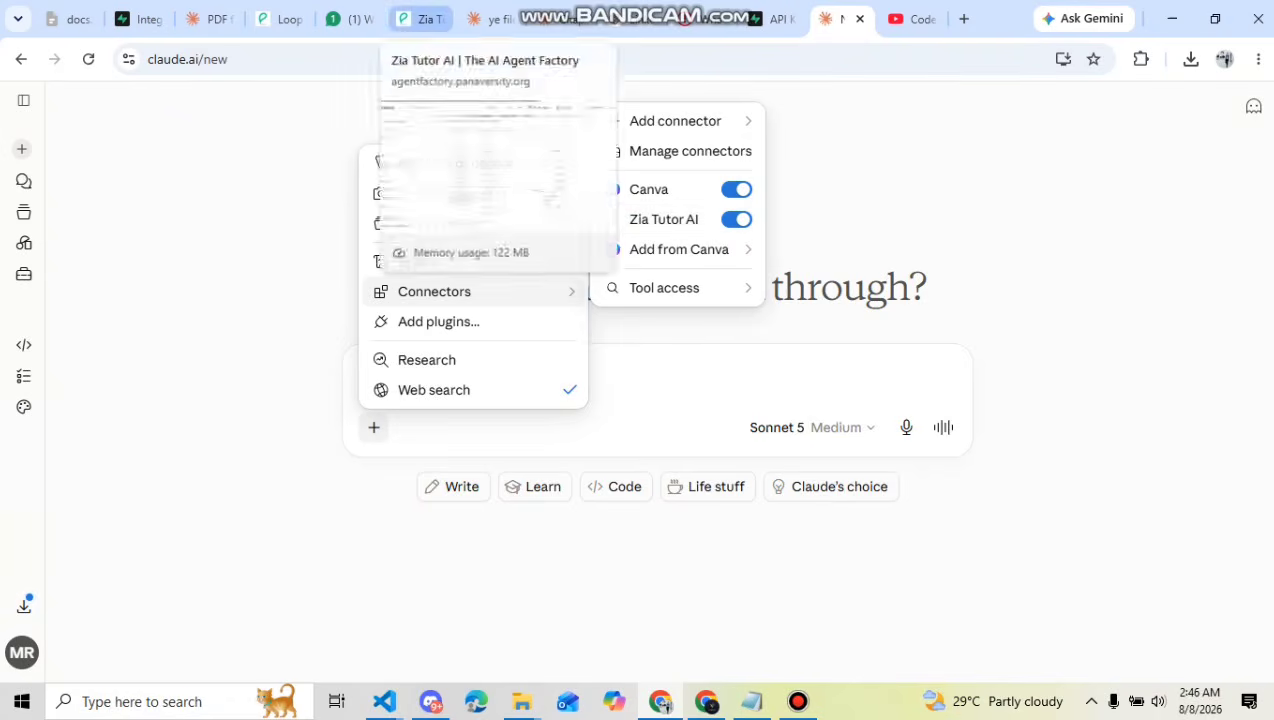
# Review the guide's instructions for connecting Zia Tutor AI and allowing both tool permission groups, comparing them with Claude's chat options
pyautogui.click(420, 19)
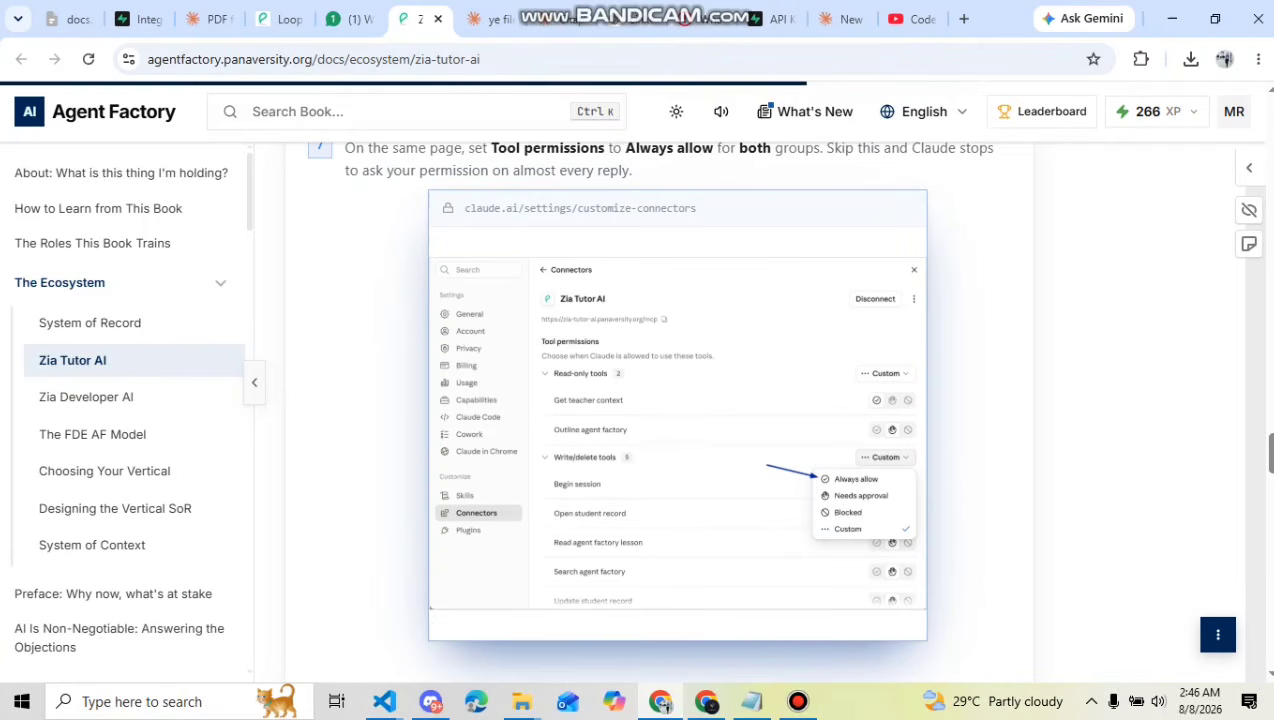
pyautogui.scroll(-2, 658, 400)
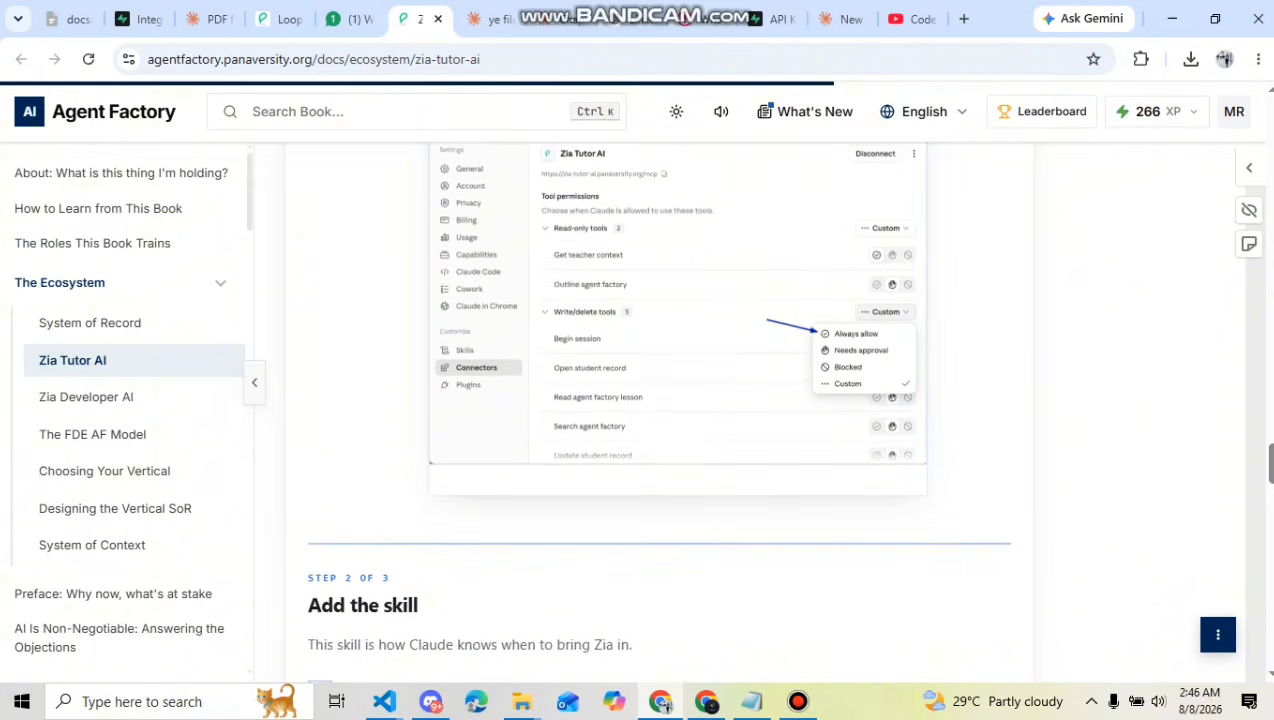
pyautogui.scroll(1, 658, 400)
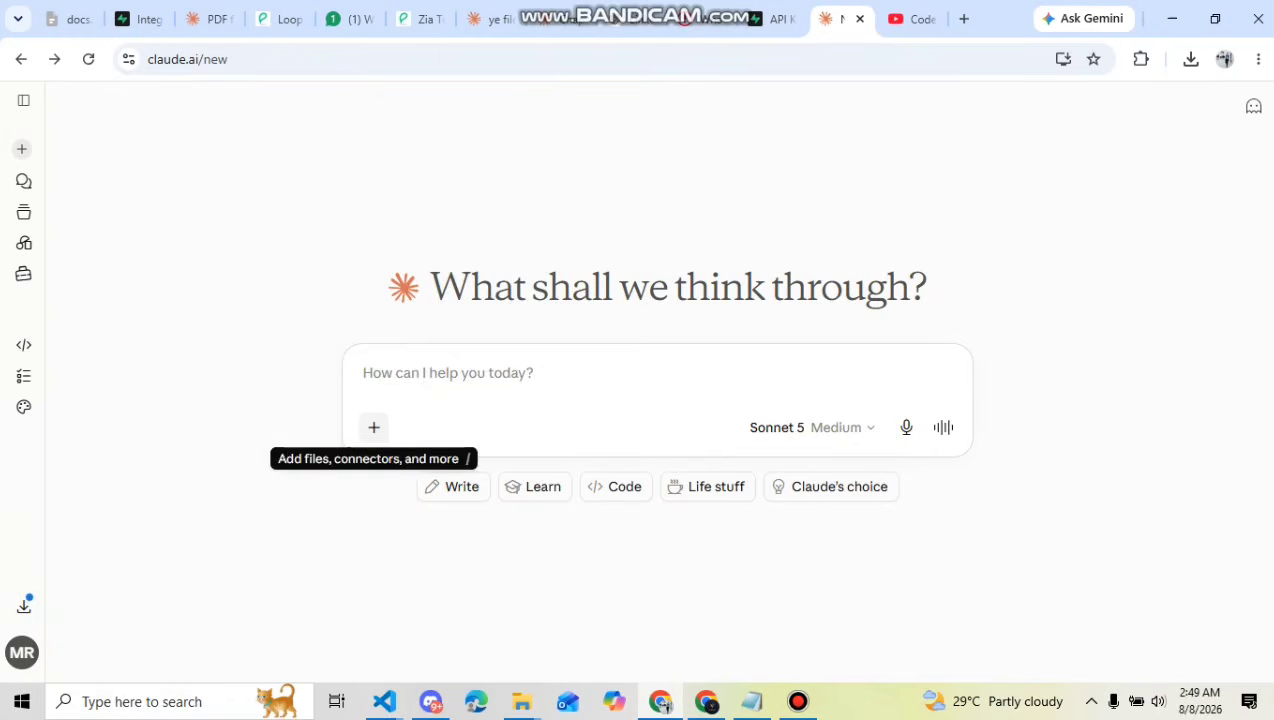
pyautogui.click(374, 427)
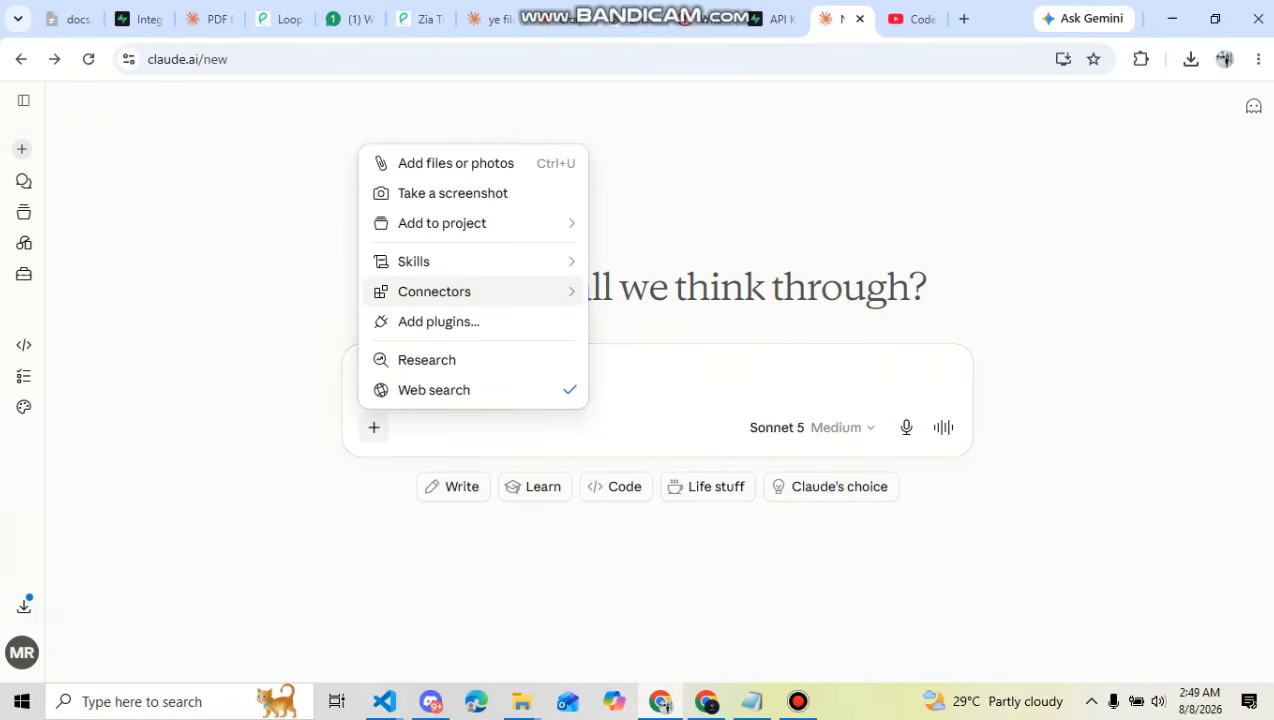
pyautogui.moveTo(480, 291)
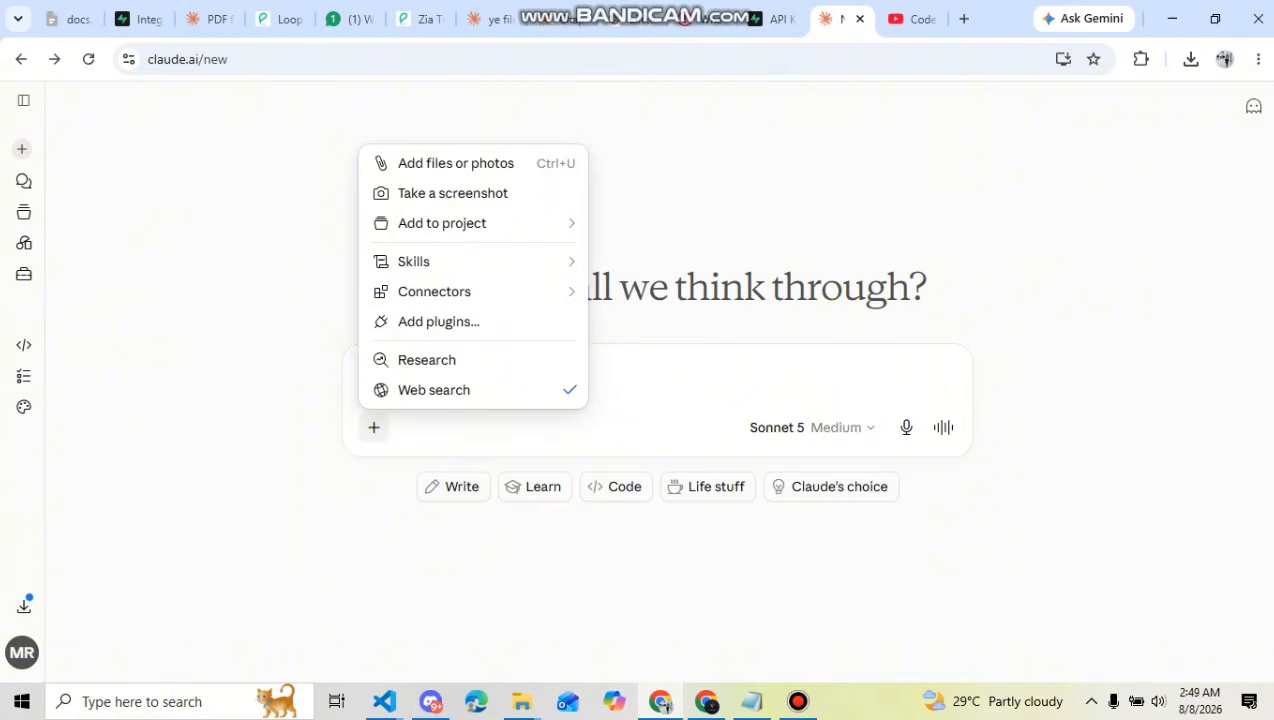
pyautogui.click(421, 19)
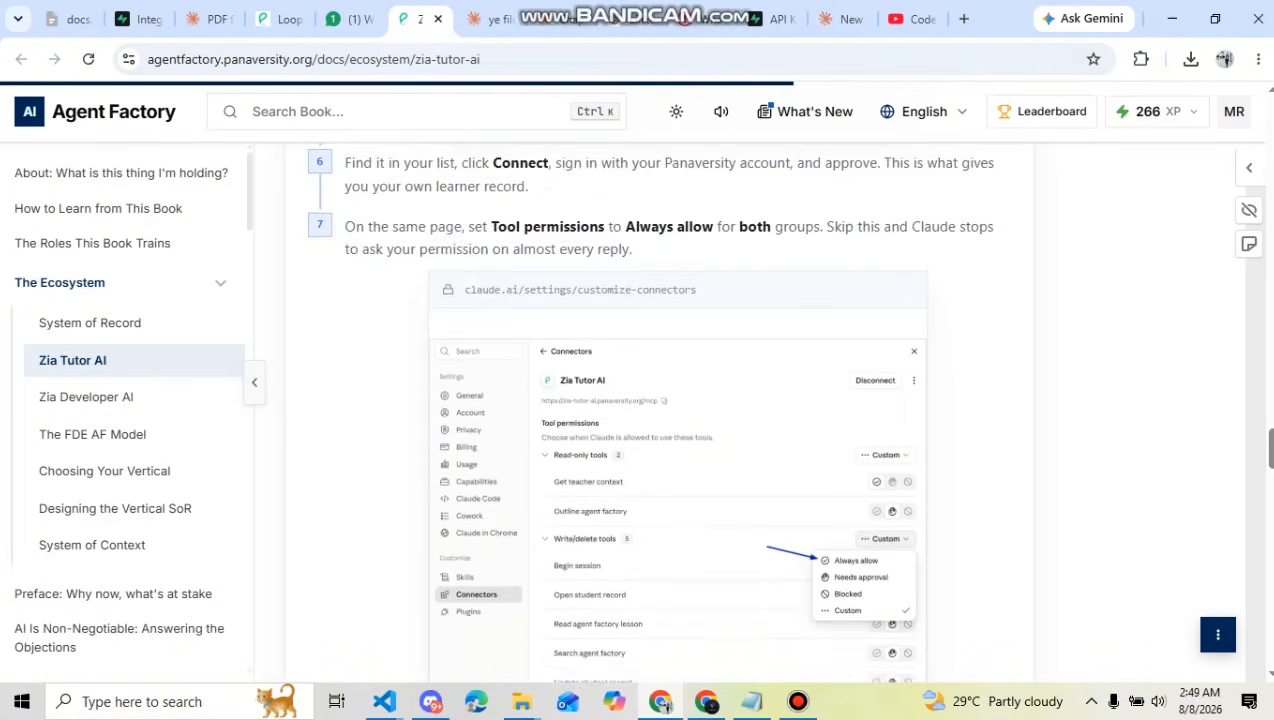
pyautogui.scroll(4, 677, 412)
pyautogui.scroll(-1, 677, 412)
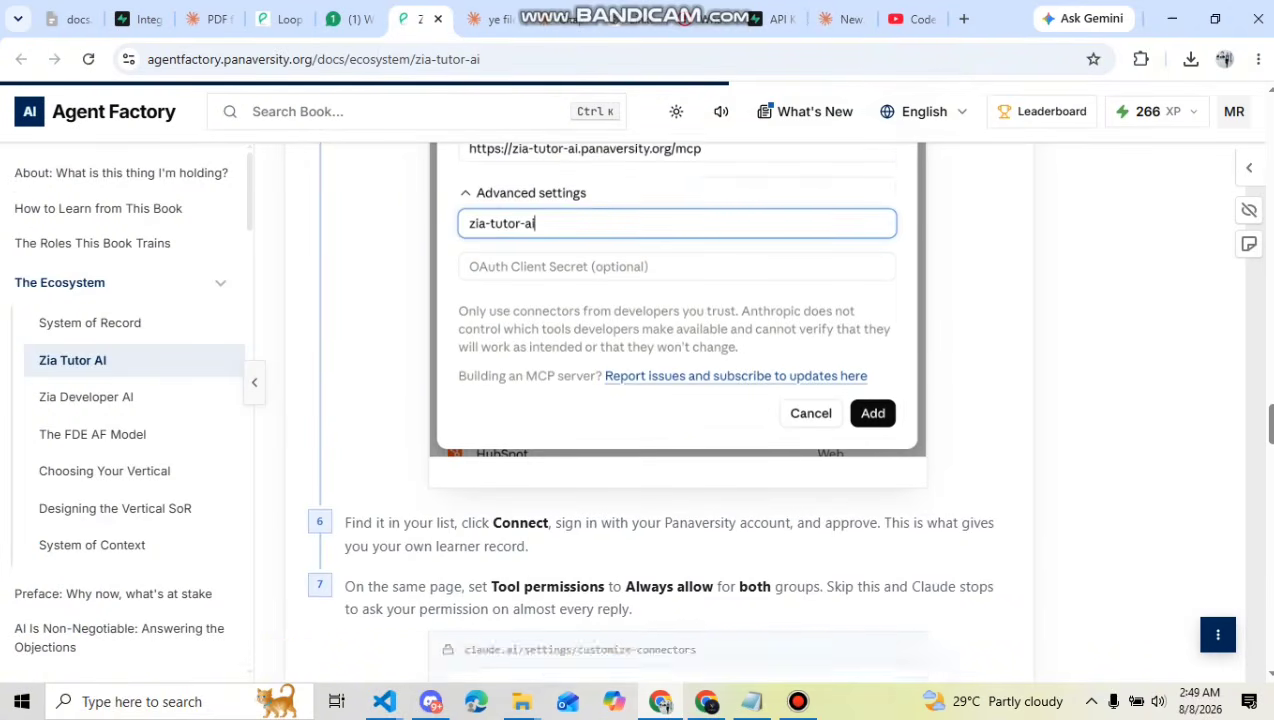
pyautogui.scroll(-3, 648, 408)
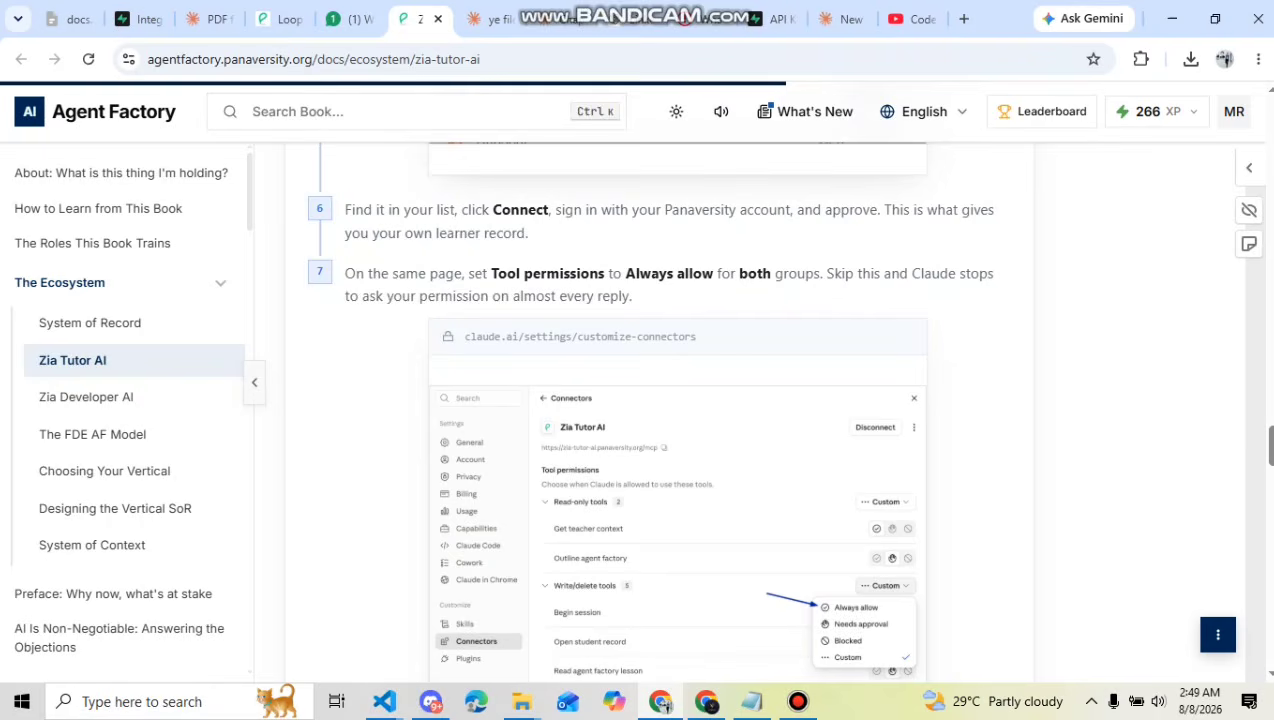
pyautogui.scroll(-1, 648, 408)
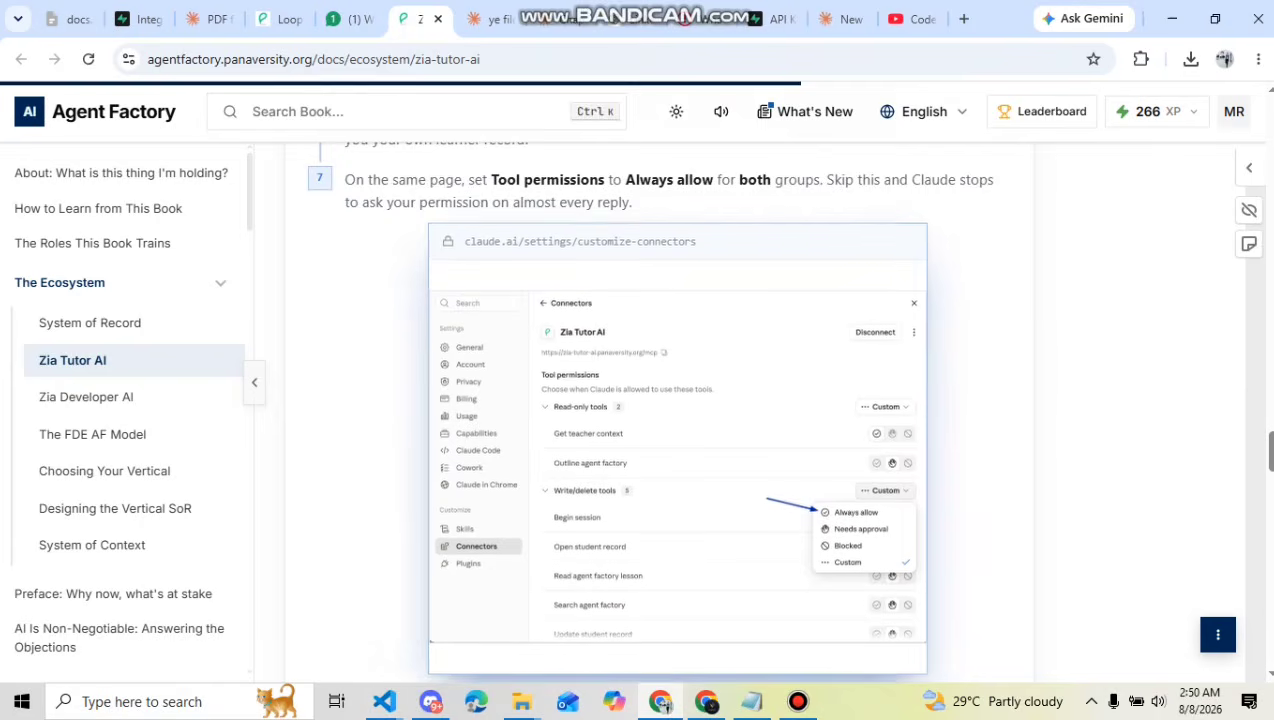
# Open the Zia Tutor AI connector's settings in Claude, check the guide, and set Write/delete tools to Always allow
pyautogui.click(843, 19)
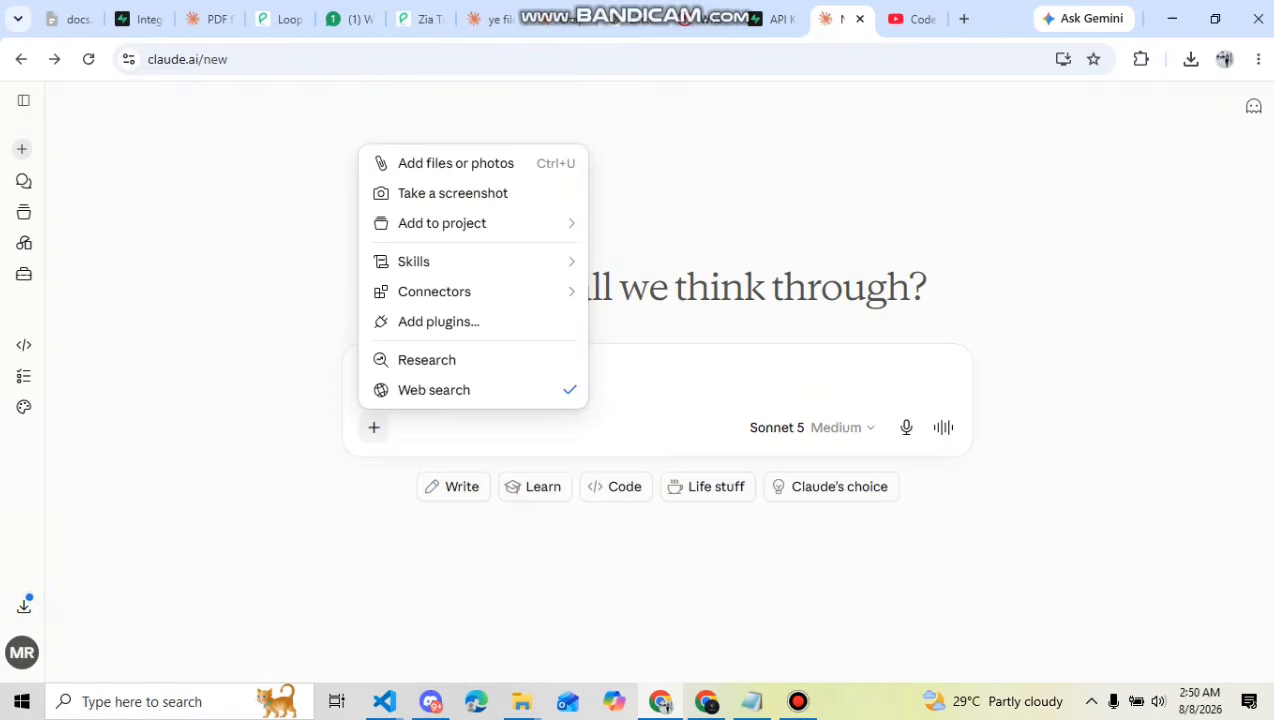
pyautogui.press('Escape')
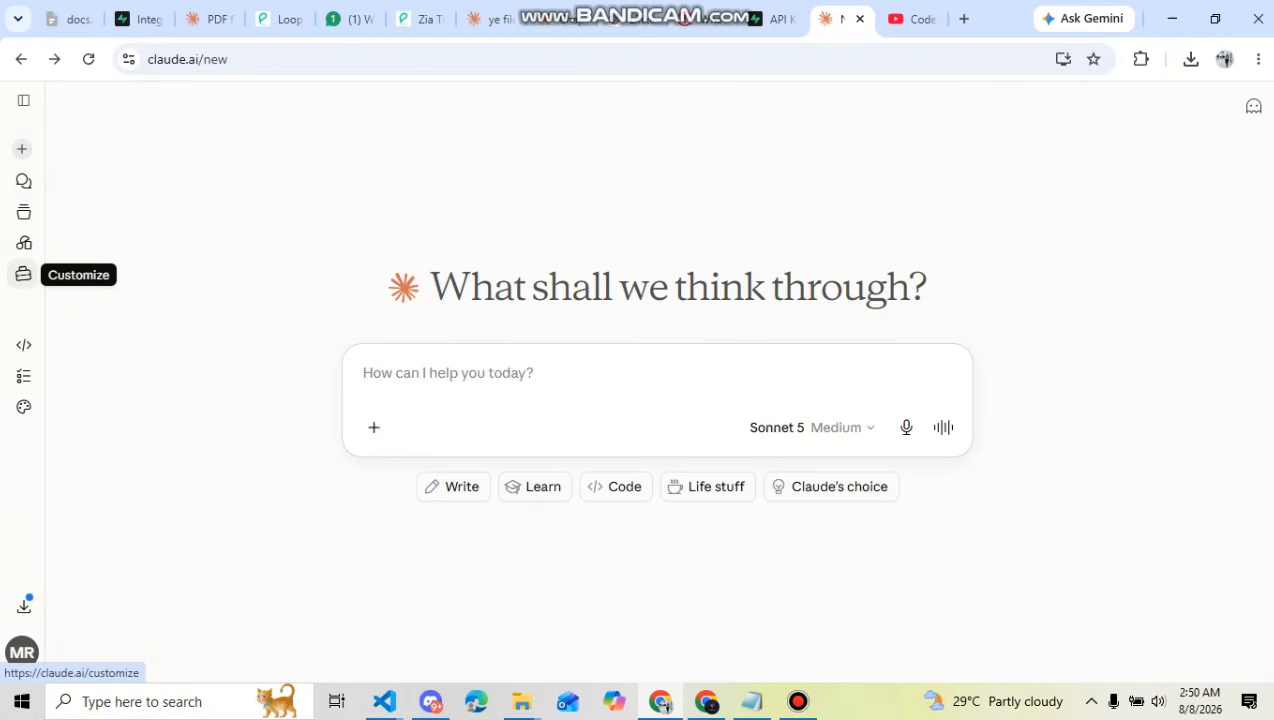
pyautogui.click(23, 274)
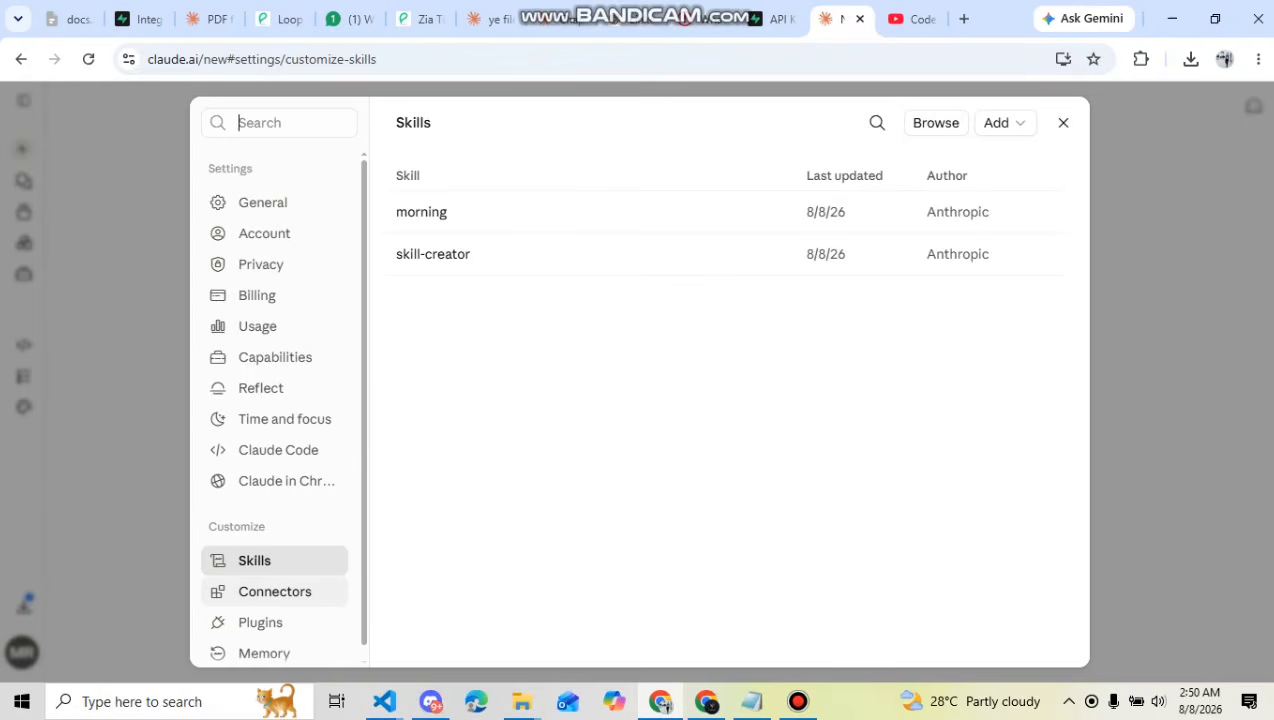
pyautogui.click(275, 592)
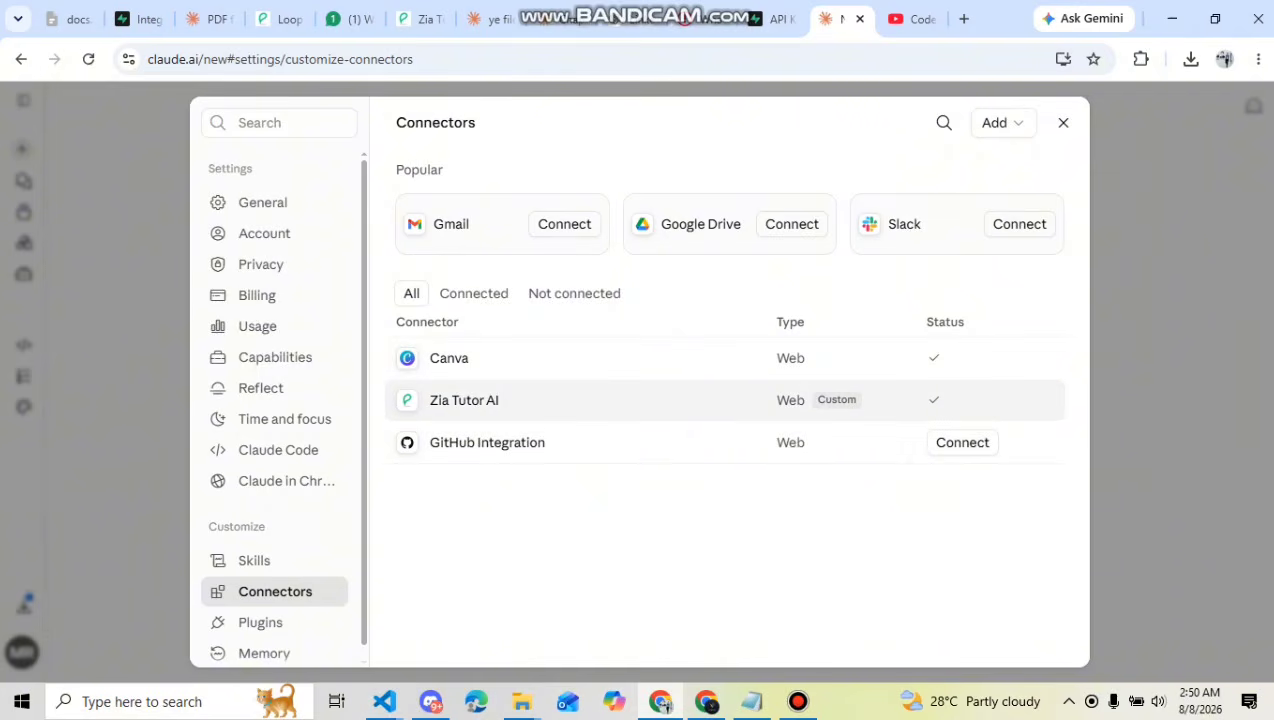
pyautogui.click(464, 400)
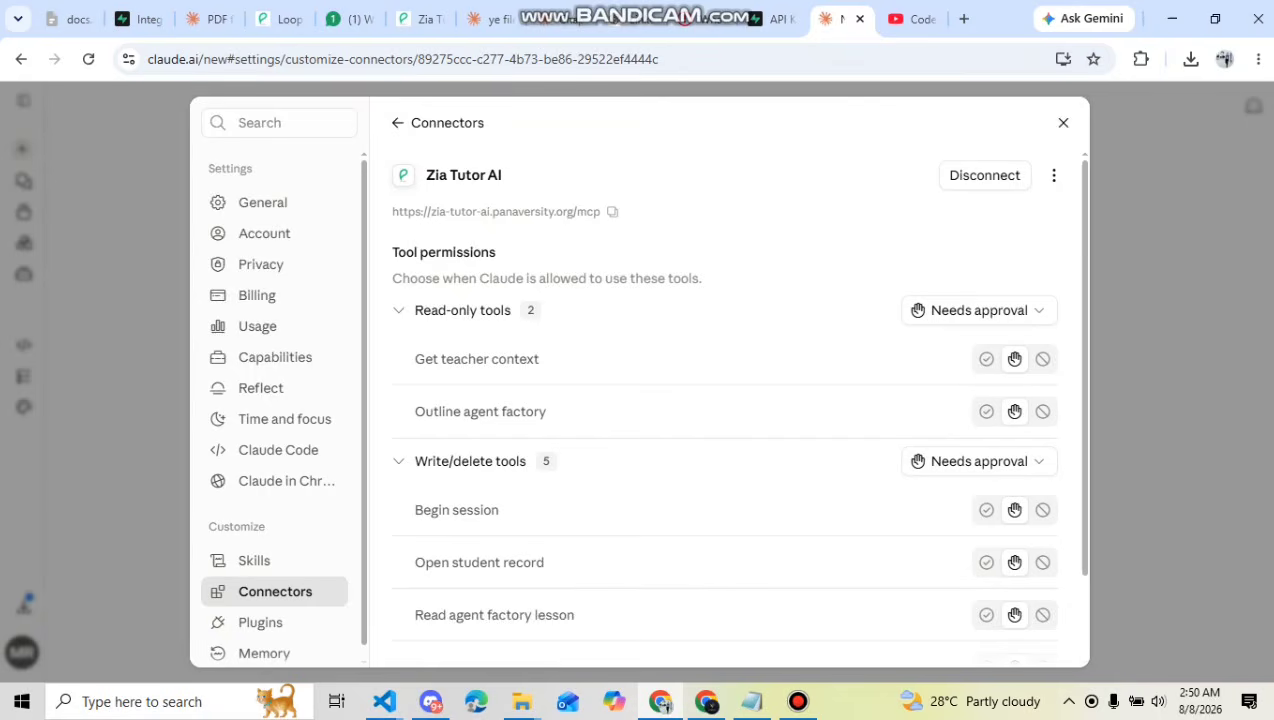
pyautogui.click(418, 18)
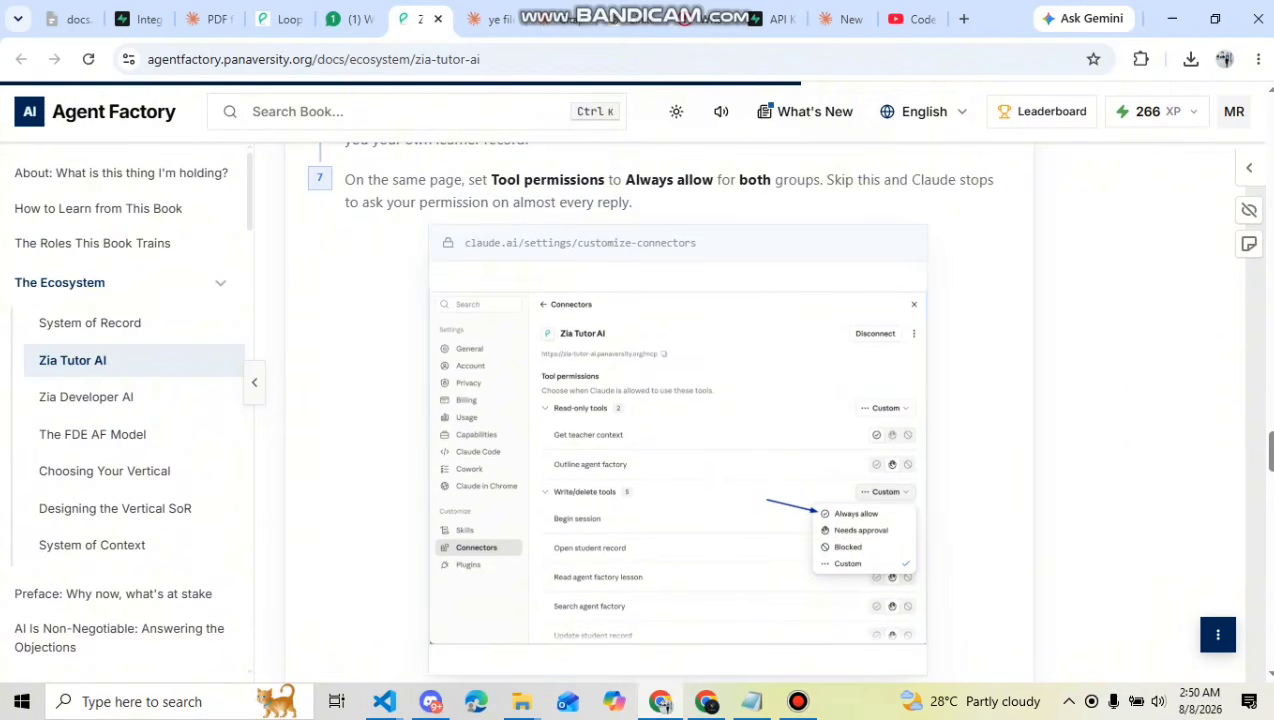
pyautogui.click(838, 18)
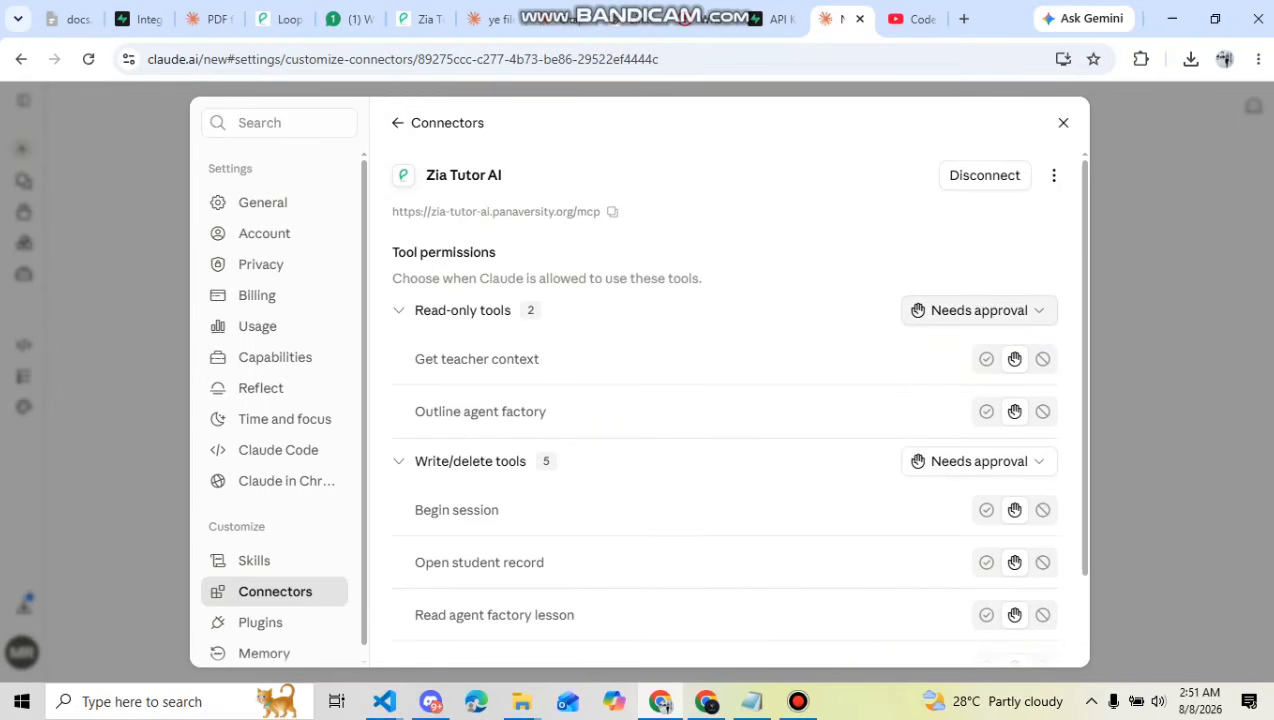
pyautogui.click(979, 461)
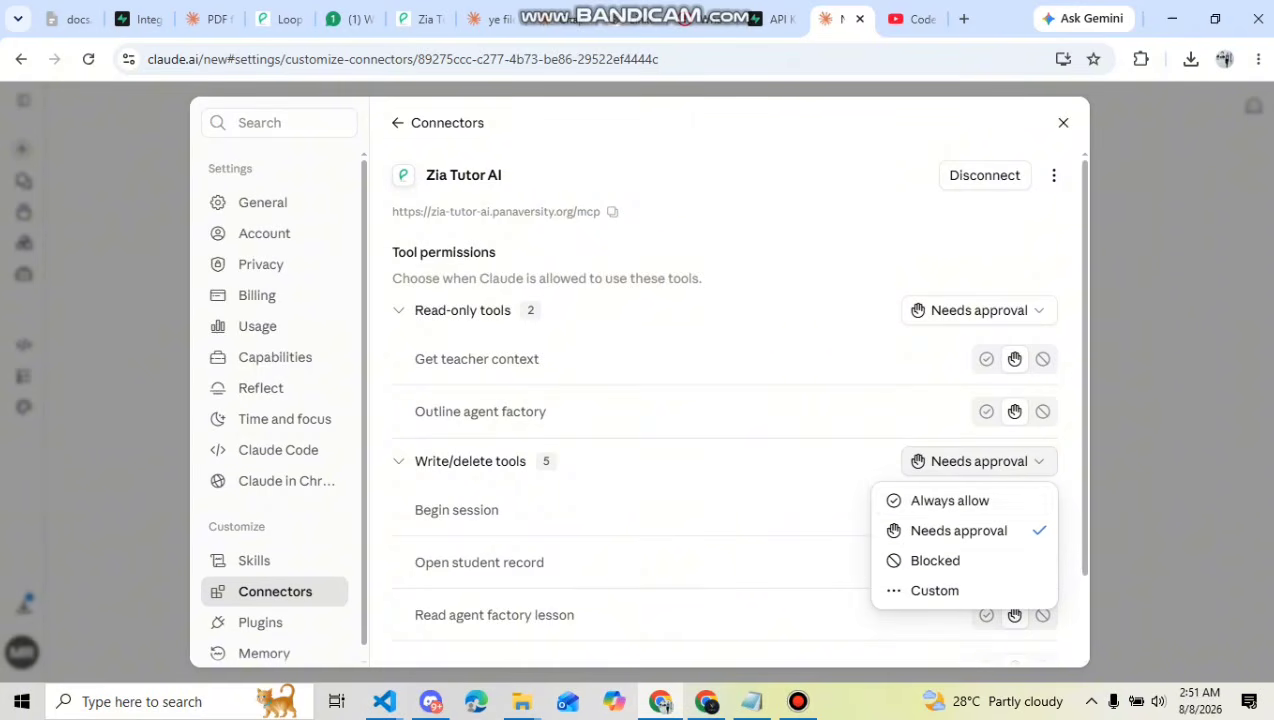
pyautogui.click(950, 500)
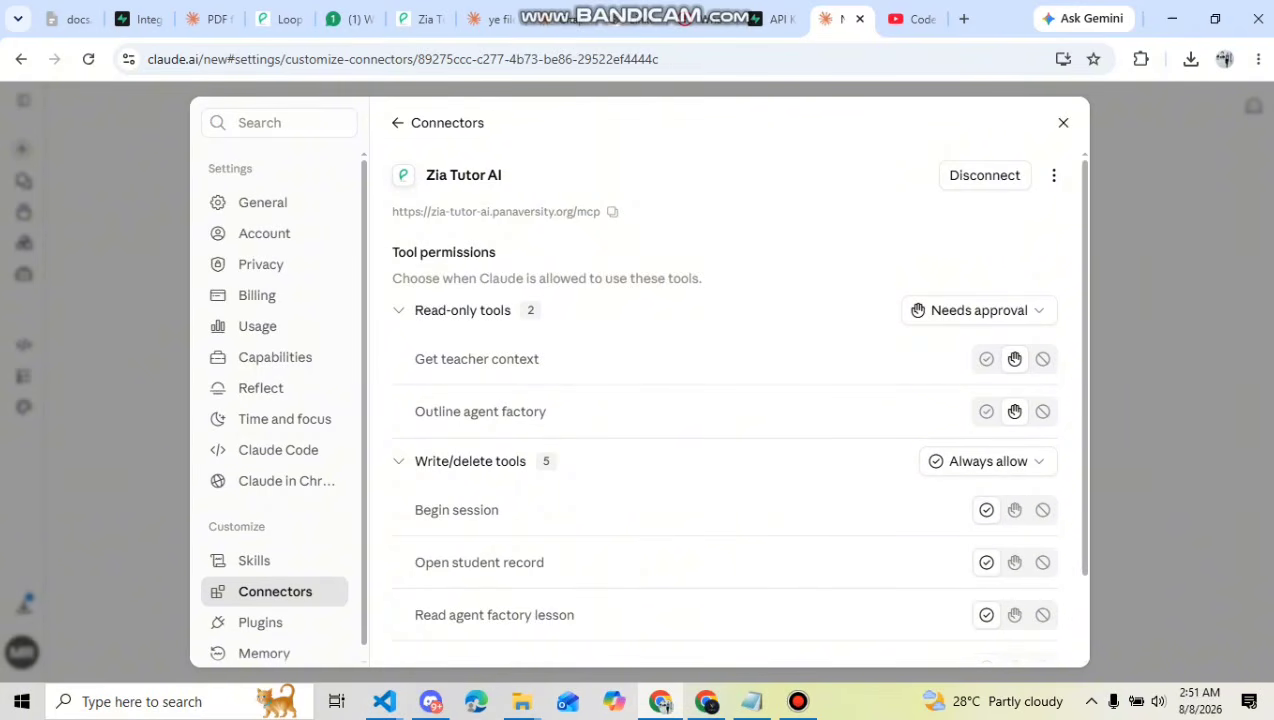
# Recheck the guide's permission instructions and set both read-only tools, Get teacher context and Outline agent factory, to Always allow in Claude
pyautogui.click(418, 19)
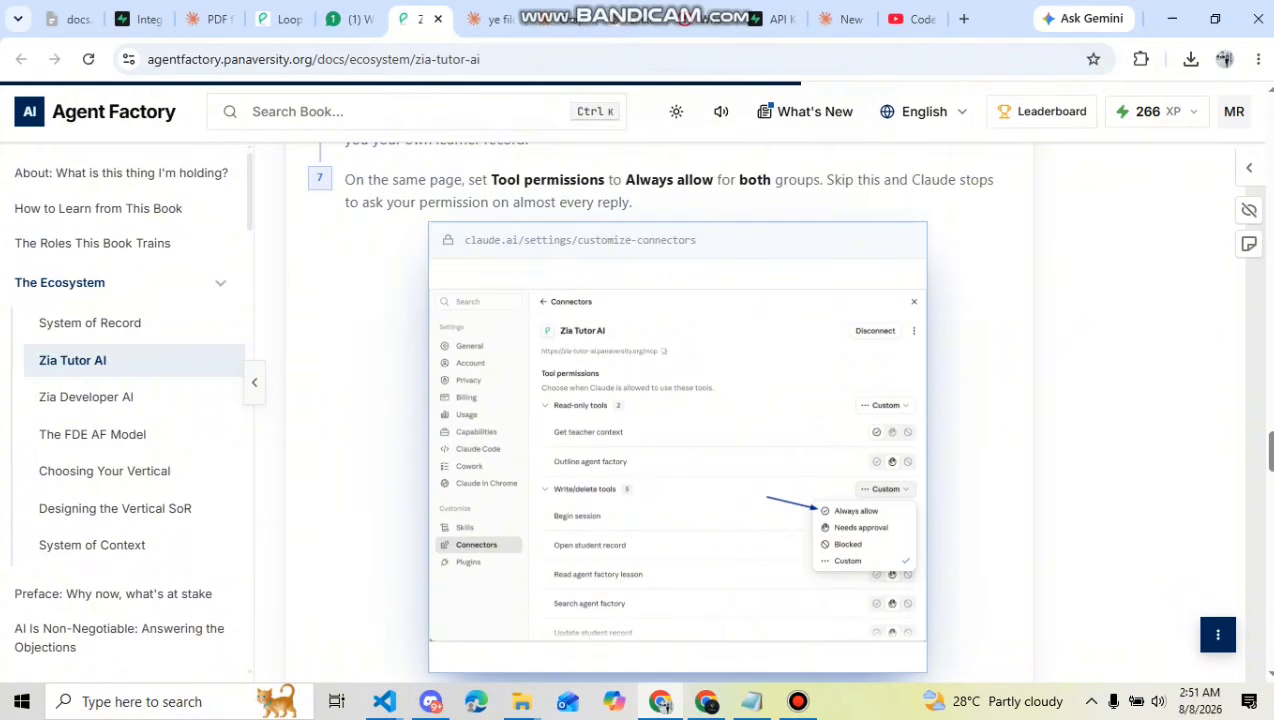
pyautogui.click(840, 19)
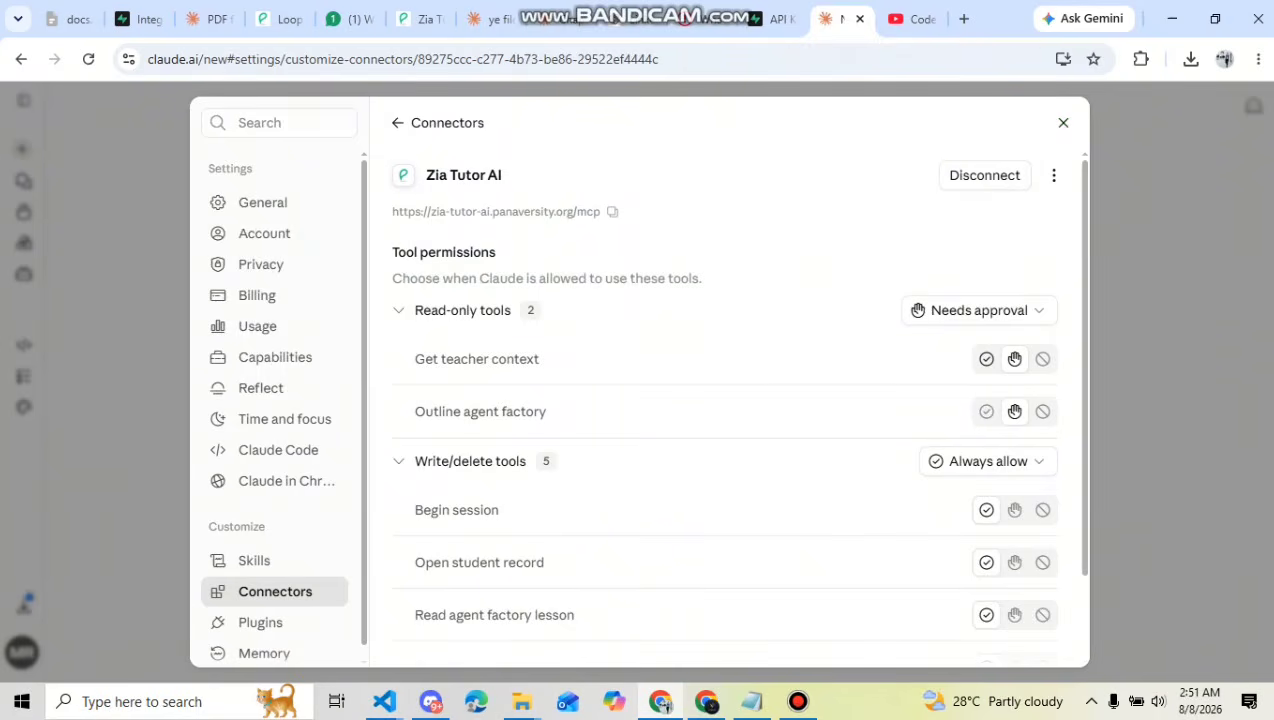
pyautogui.click(986, 359)
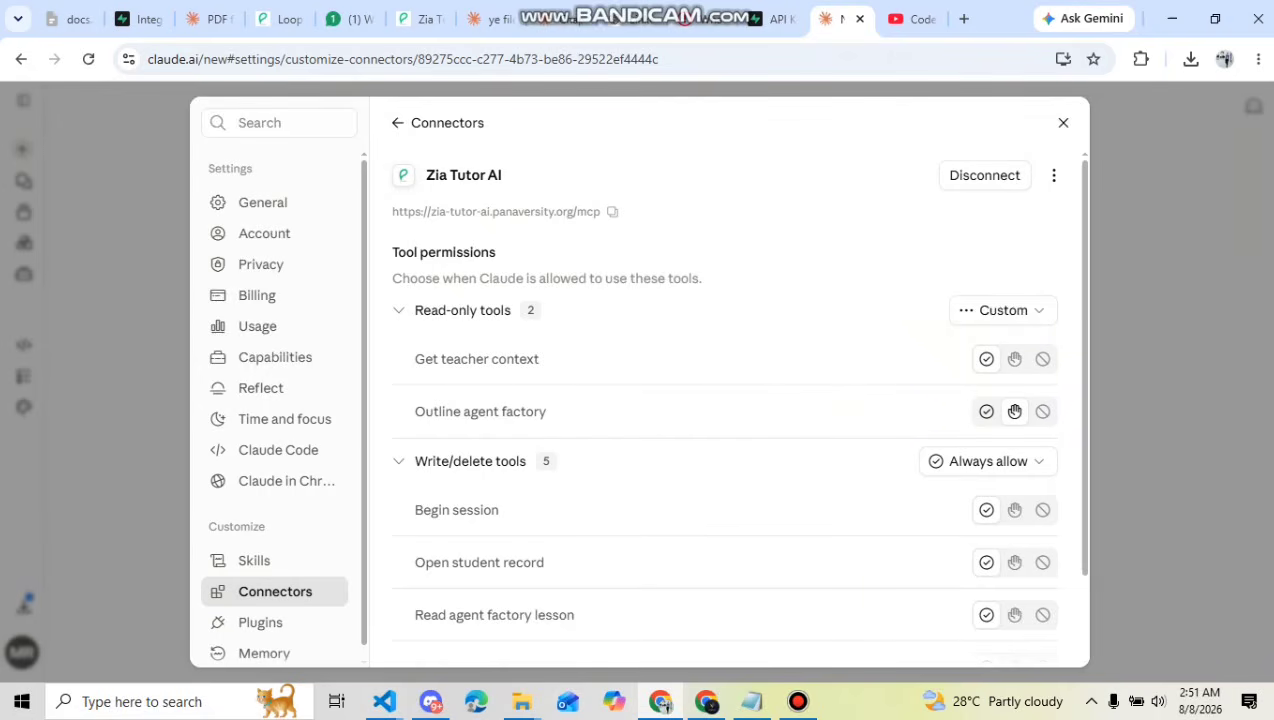
pyautogui.click(986, 411)
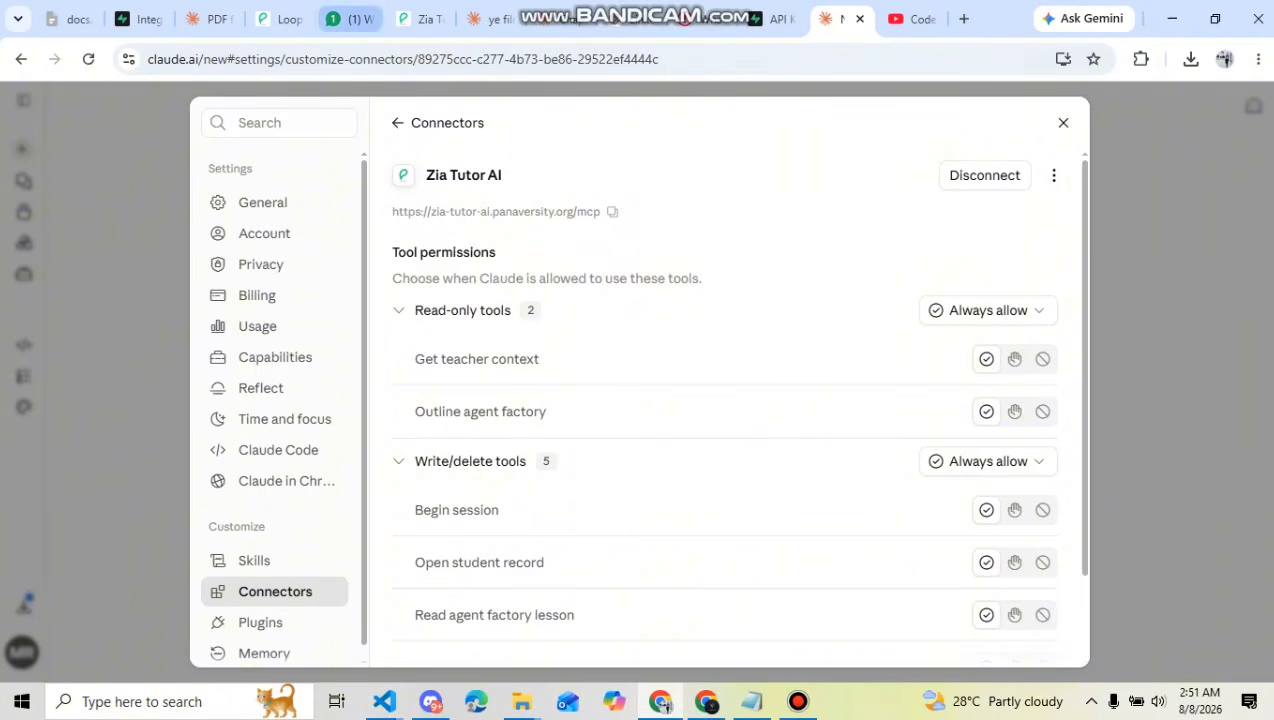
# Compare Zia Tutor AI's tool permissions with the guide, reopen the connector's settings to check both groups again, and close them
pyautogui.click(418, 19)
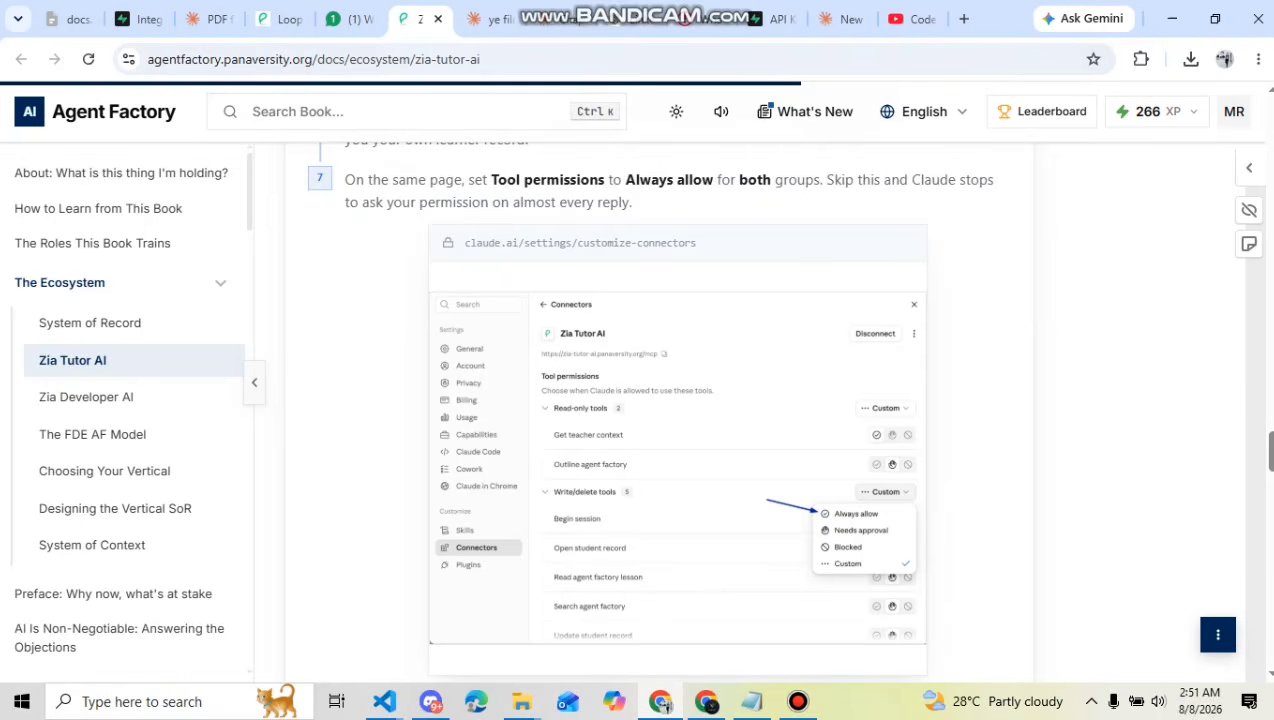
pyautogui.click(843, 19)
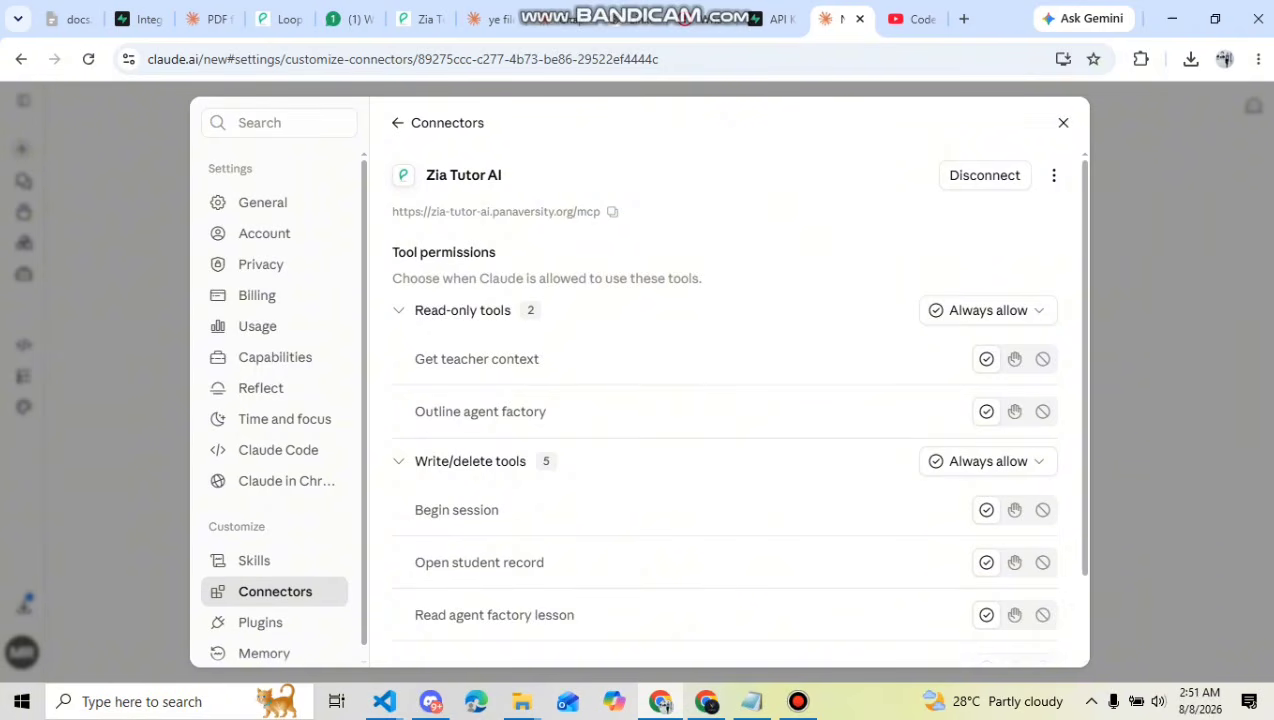
pyautogui.scroll(-1, 720, 400)
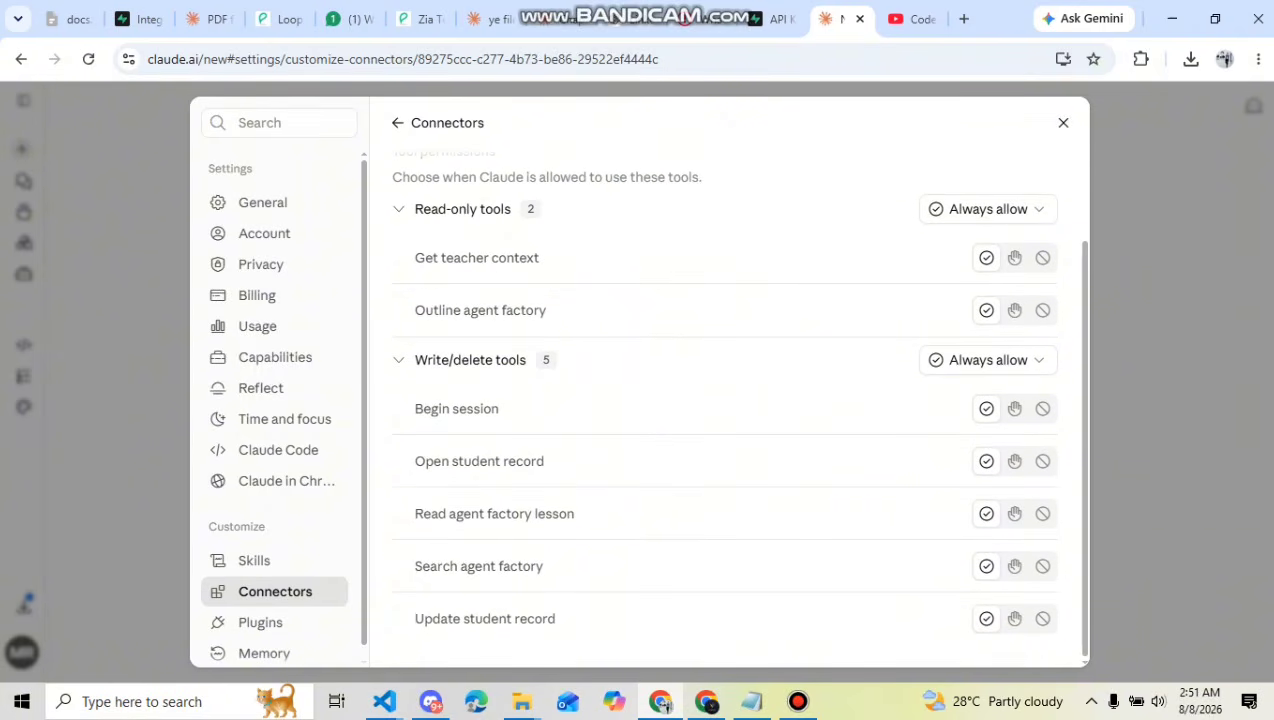
pyautogui.scroll(1, 737, 402)
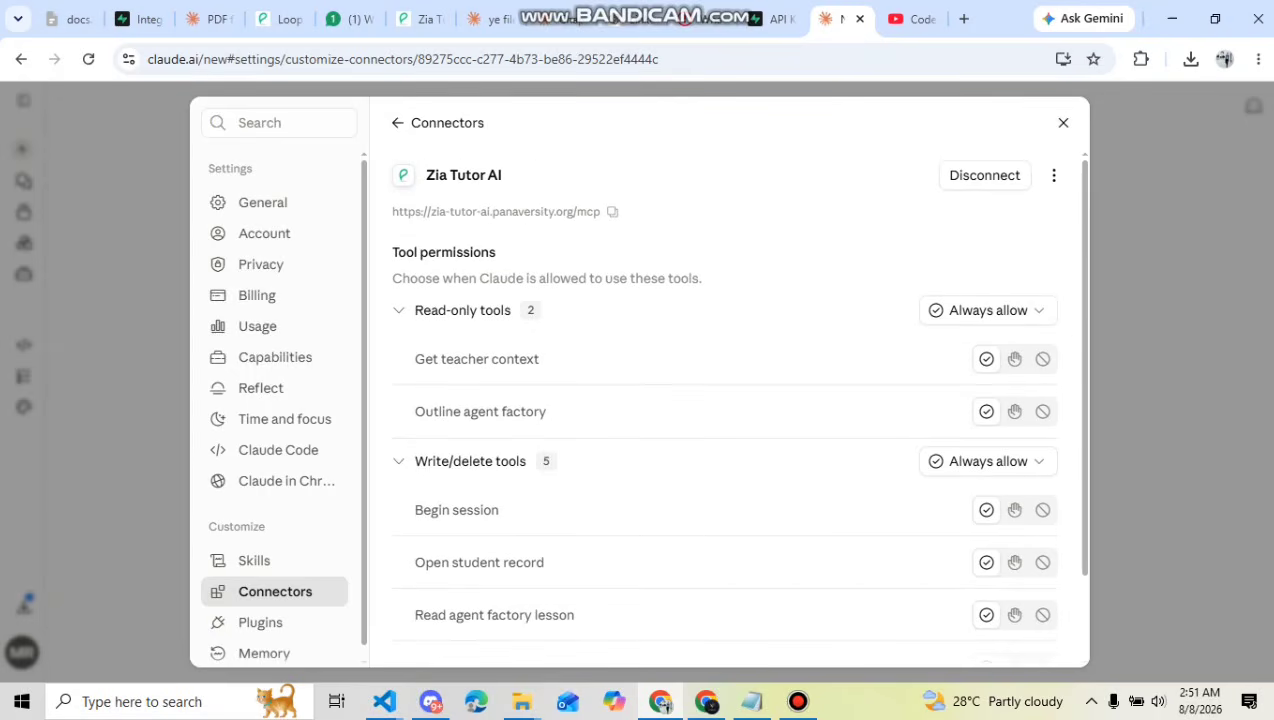
pyautogui.scroll(-1, 737, 402)
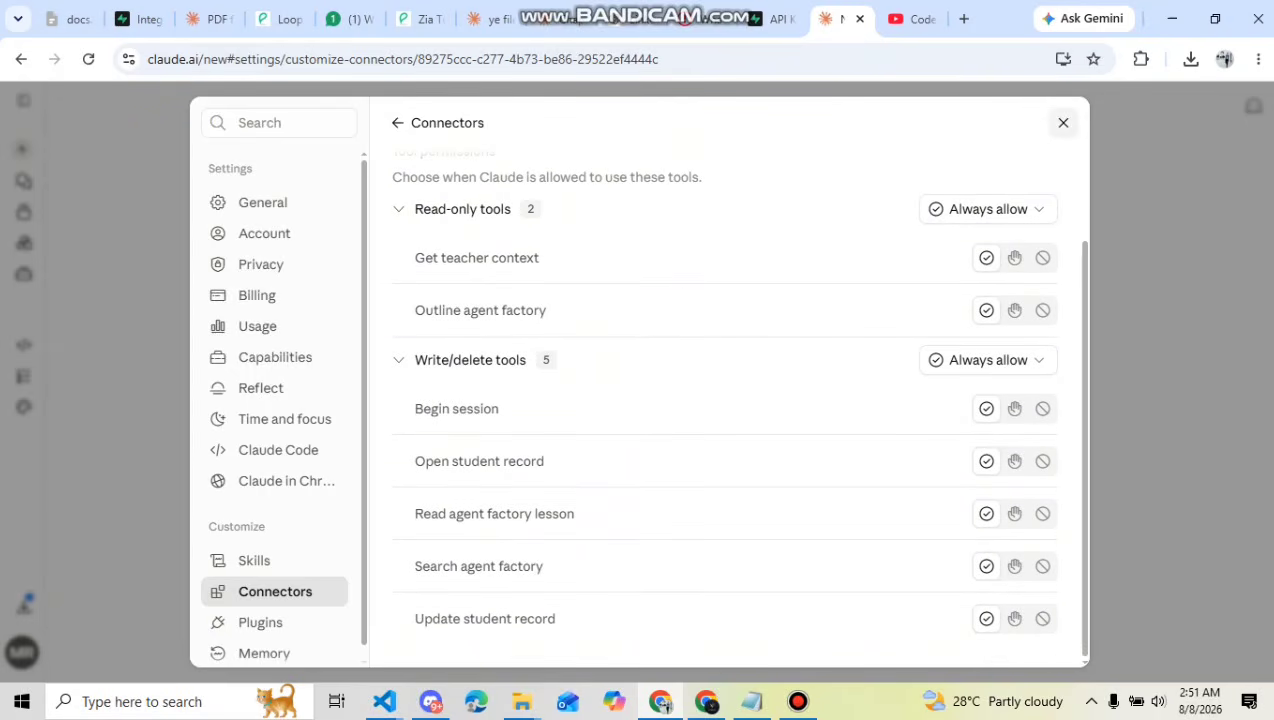
pyautogui.click(1063, 122)
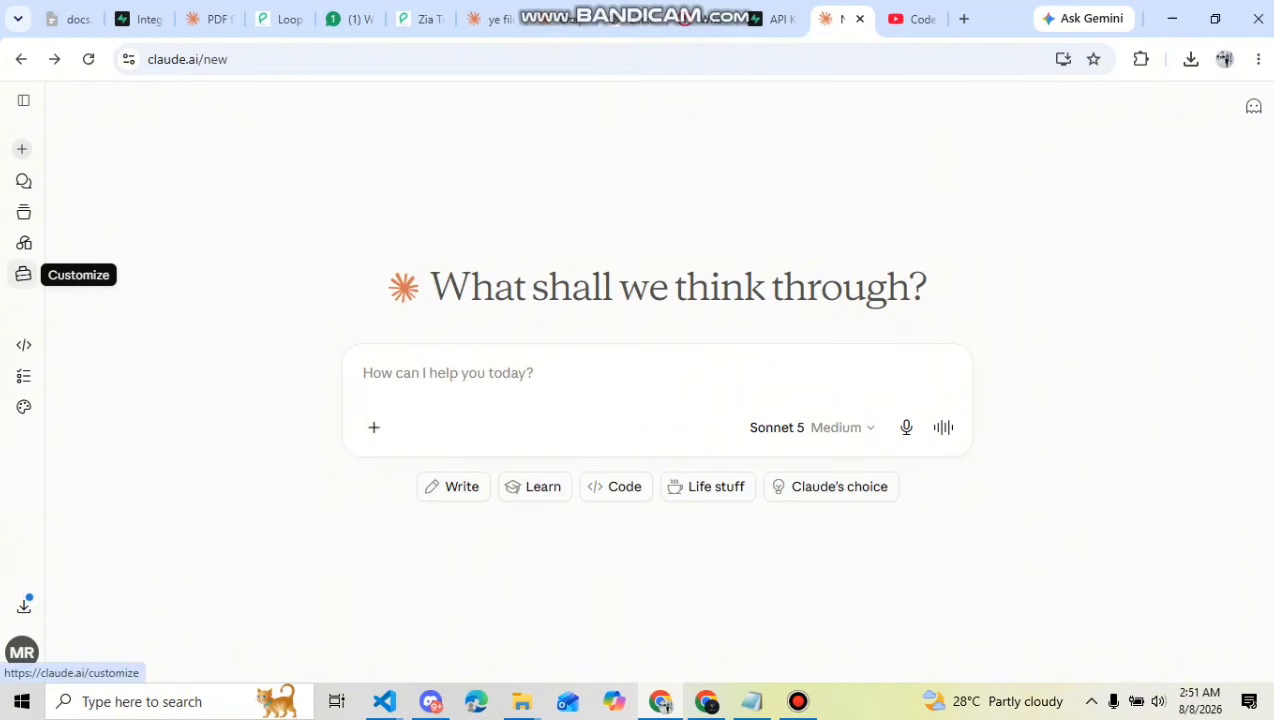
pyautogui.click(23, 274)
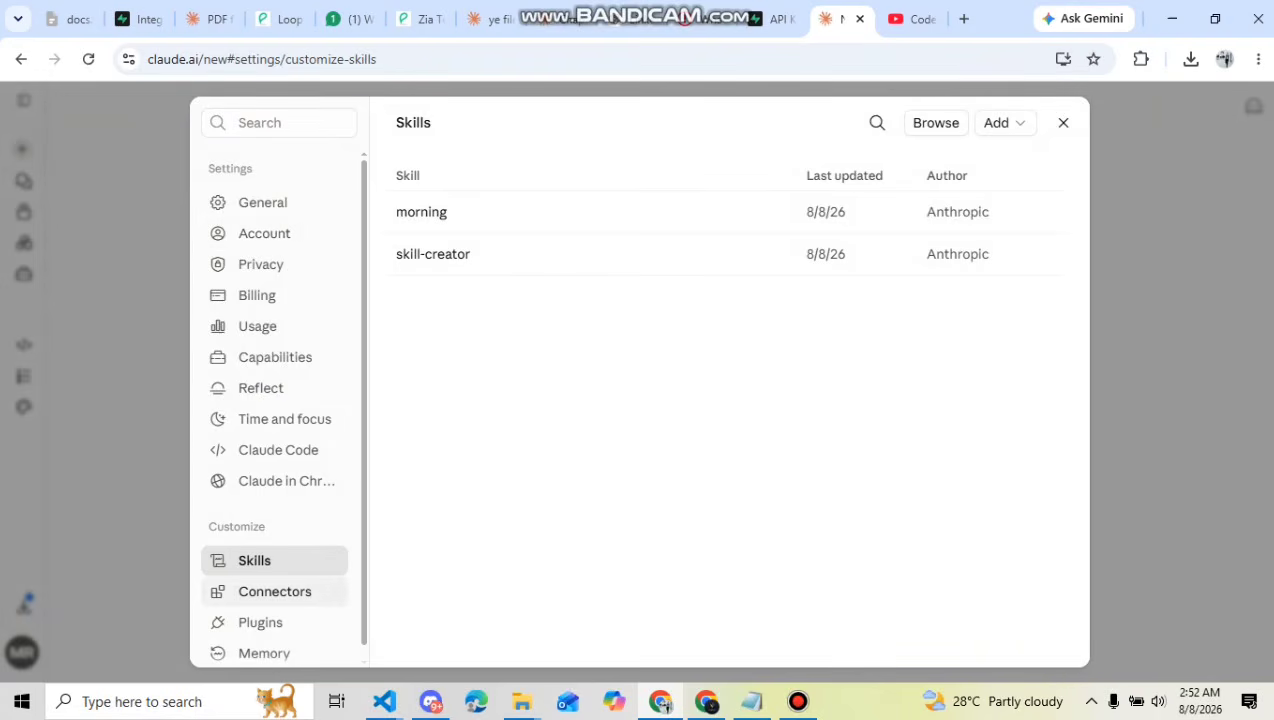
pyautogui.click(275, 591)
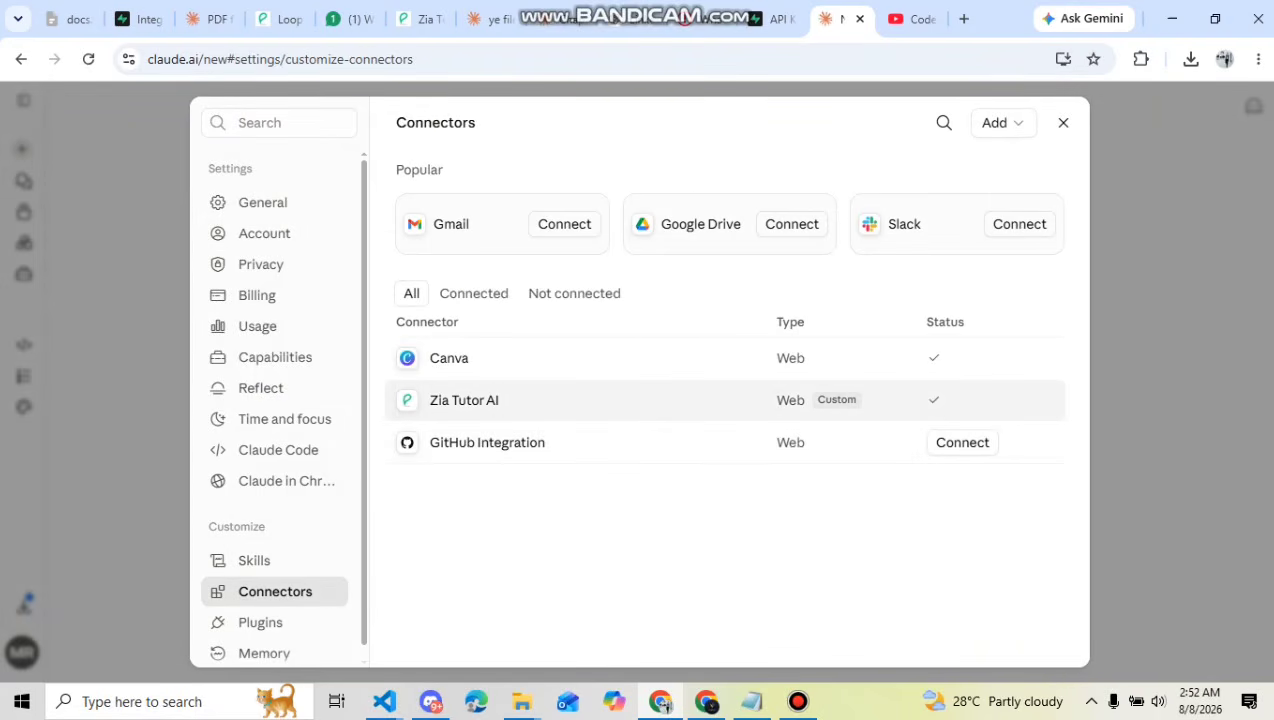
pyautogui.click(464, 400)
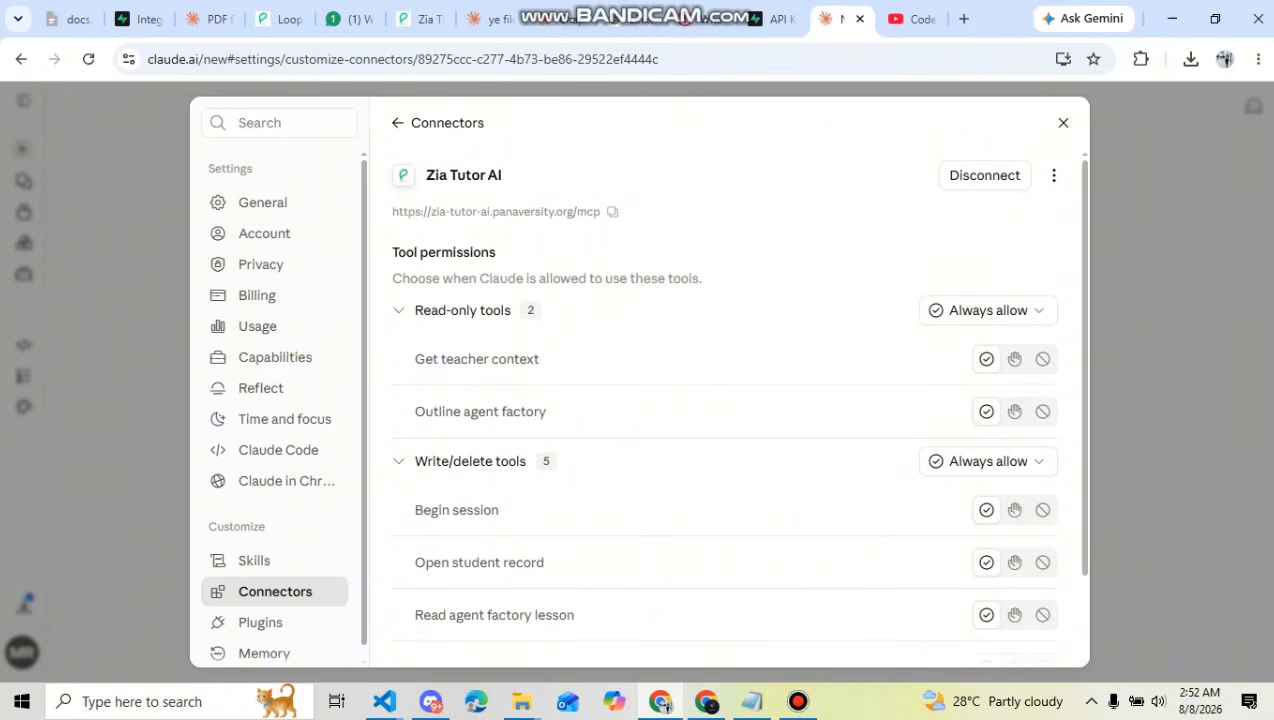
pyautogui.click(1063, 122)
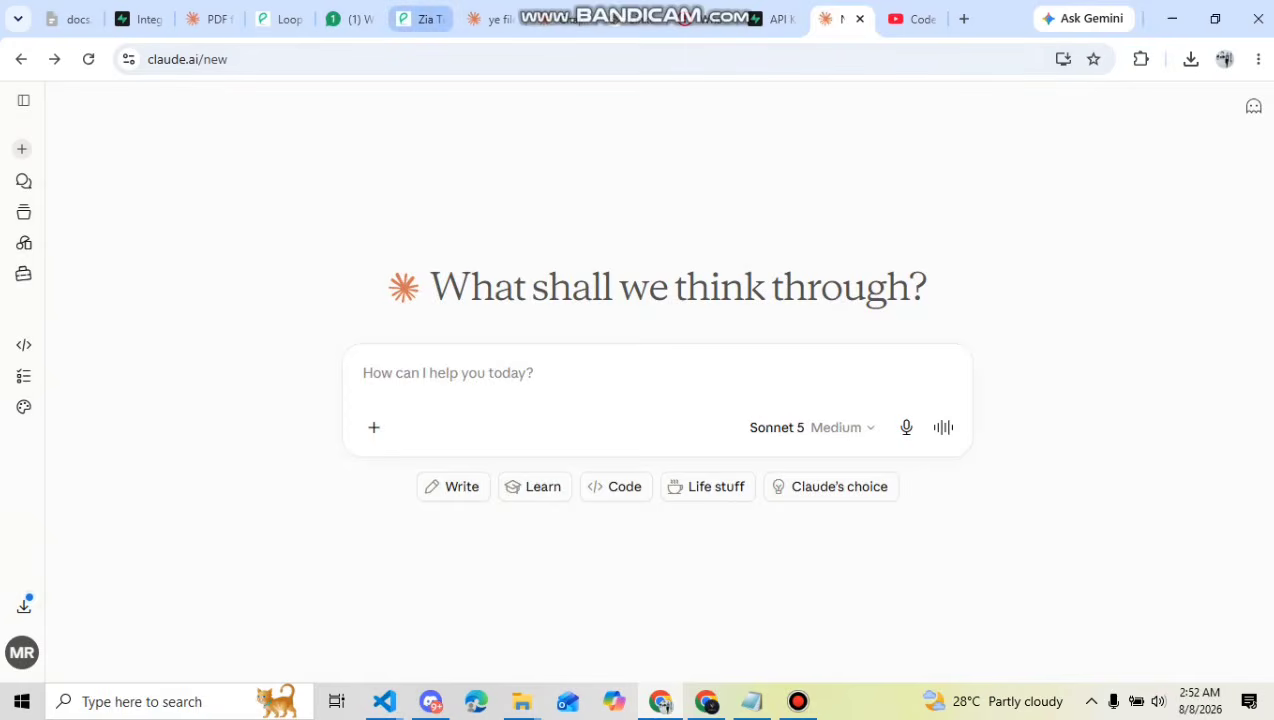
# Review the guide's Add the skill instructions and locate the previously downloaded zia-tutor-ai.zip in the Downloads folder
pyautogui.click(420, 18)
pyautogui.scroll(-5, 660, 410)
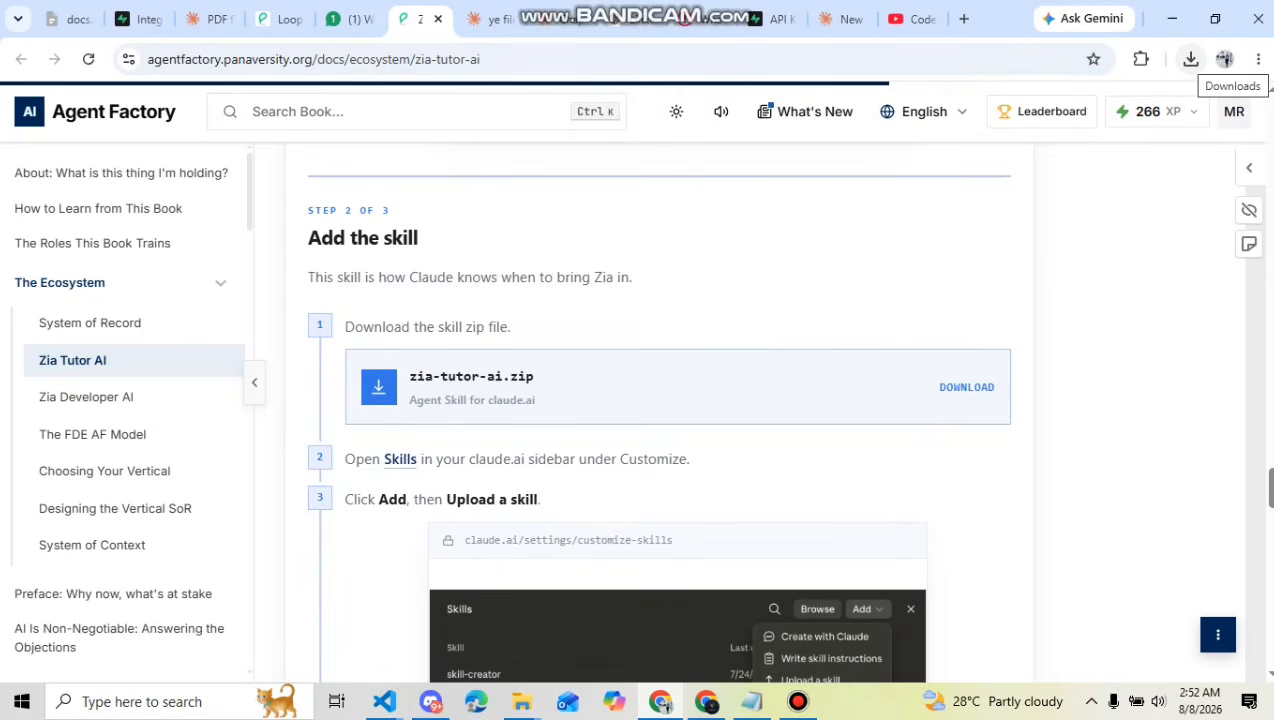
pyautogui.click(1190, 59)
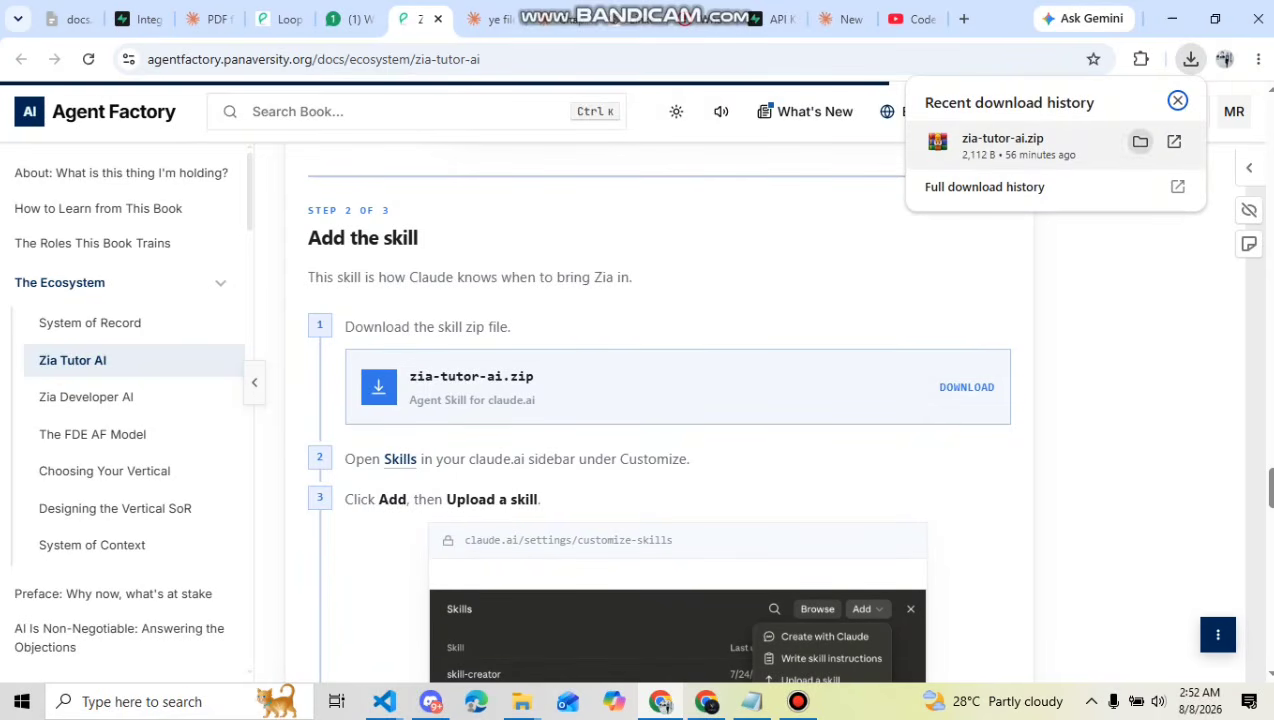
pyautogui.click(1140, 141)
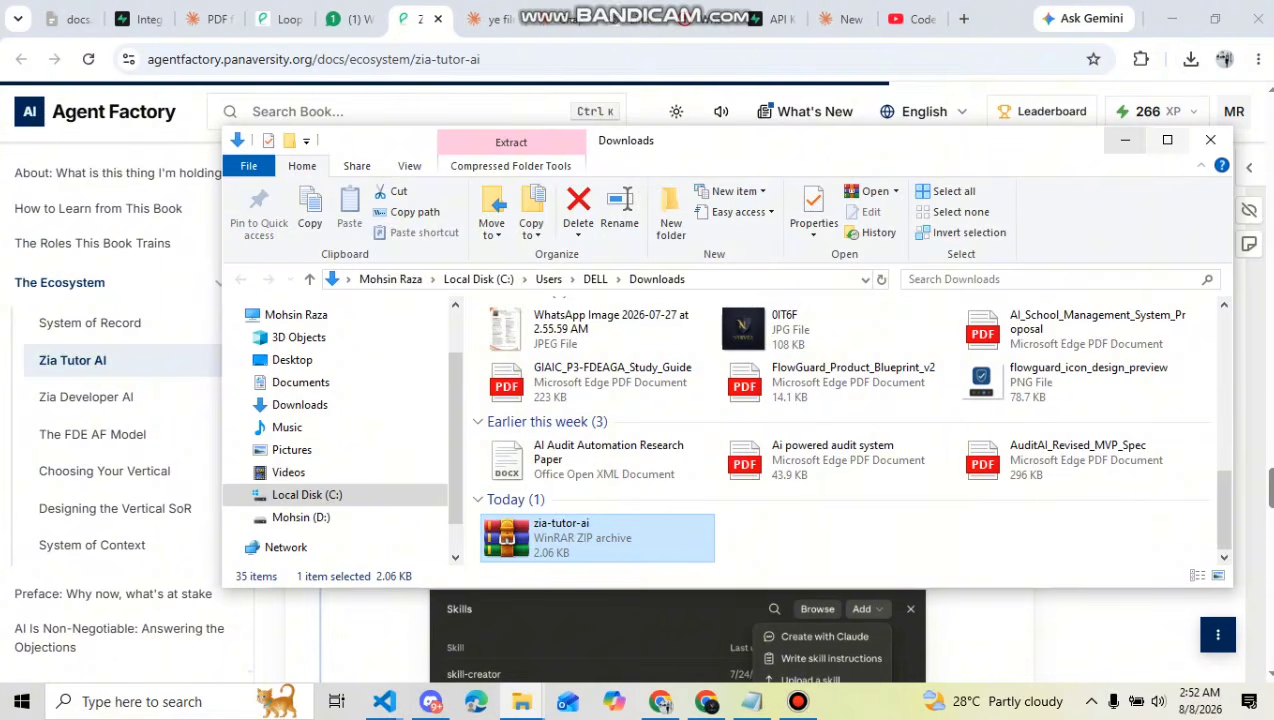
pyautogui.click(1125, 140)
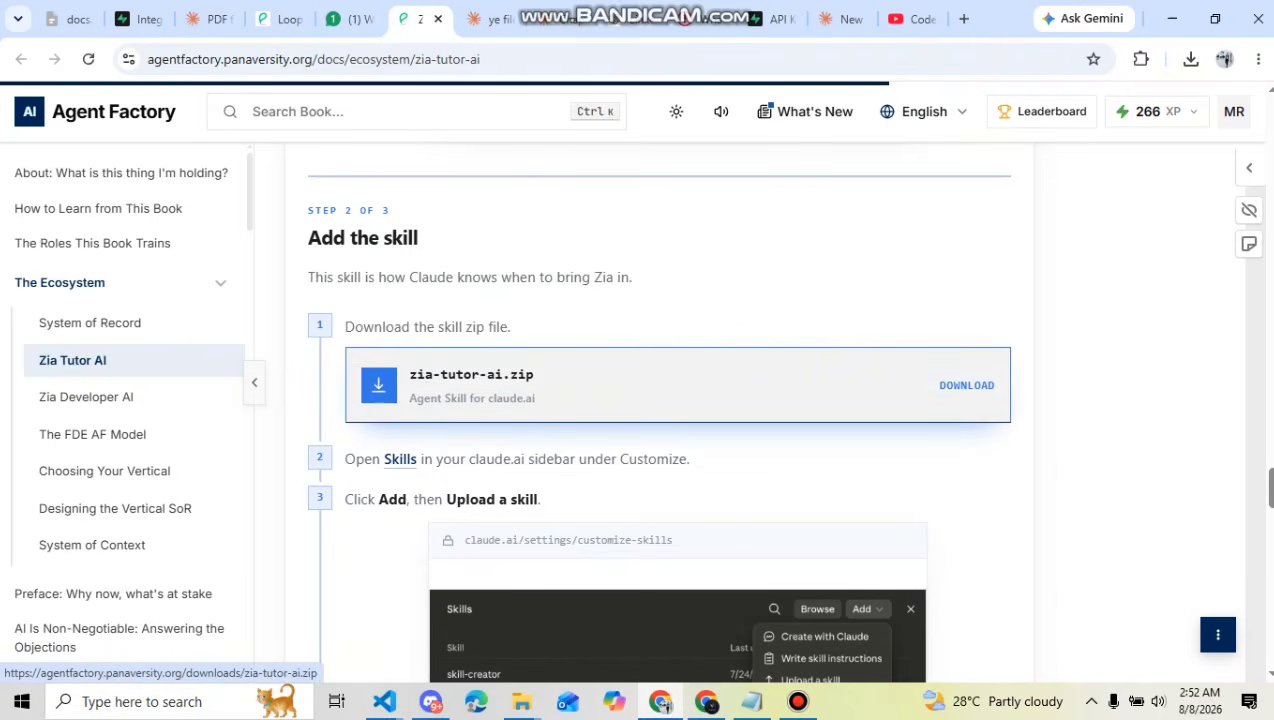
pyautogui.scroll(-1, 678, 385)
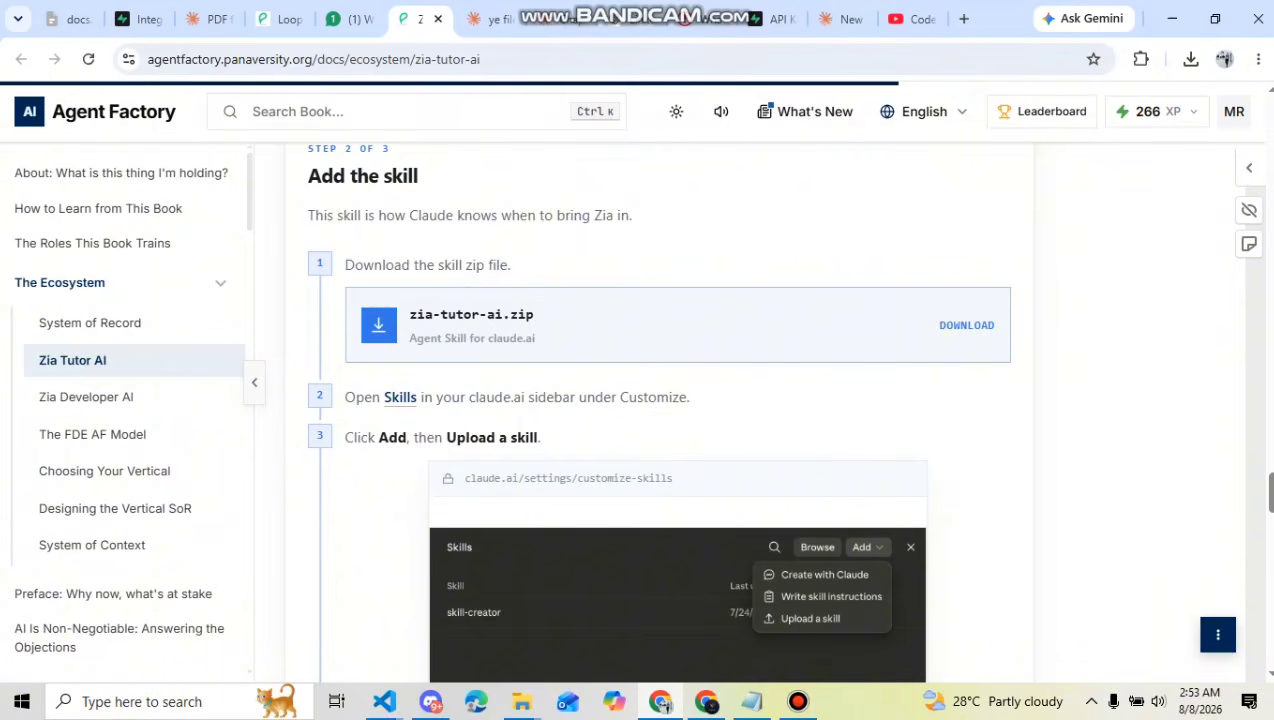
# Check the chat's Skills options in Claude against the guide's upload instructions and open the Skills settings
pyautogui.click(843, 18)
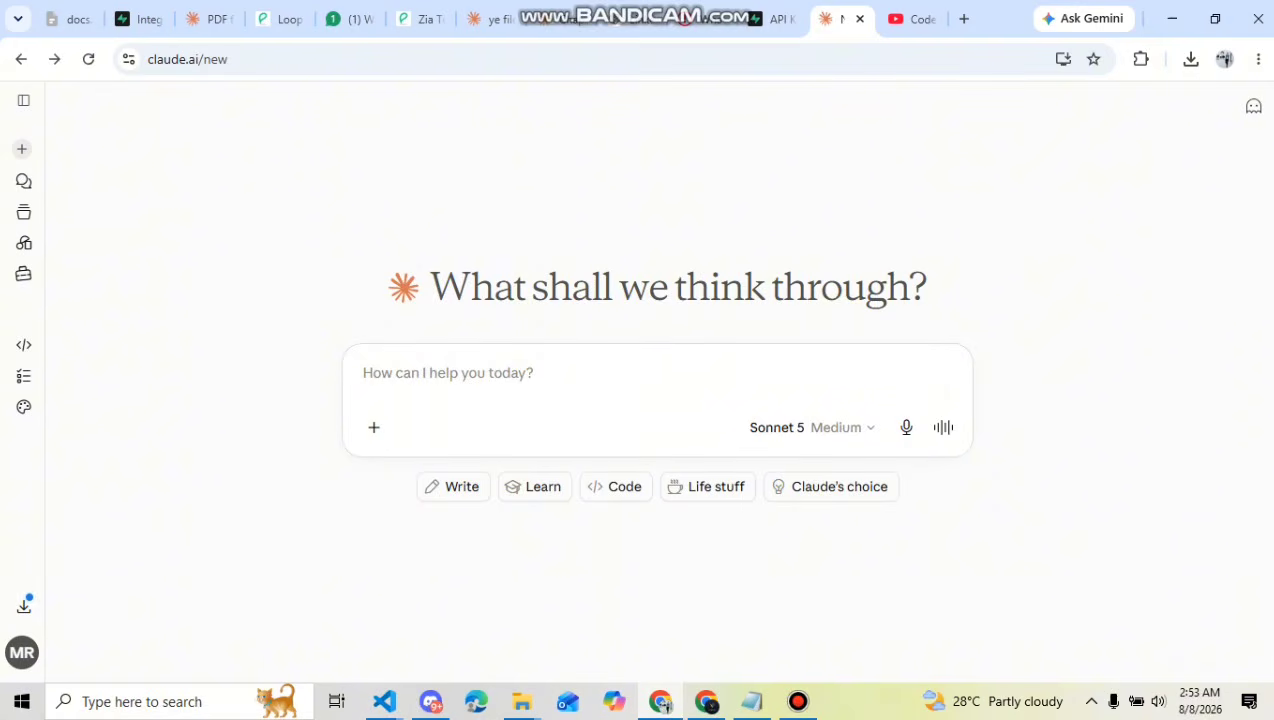
pyautogui.click(374, 427)
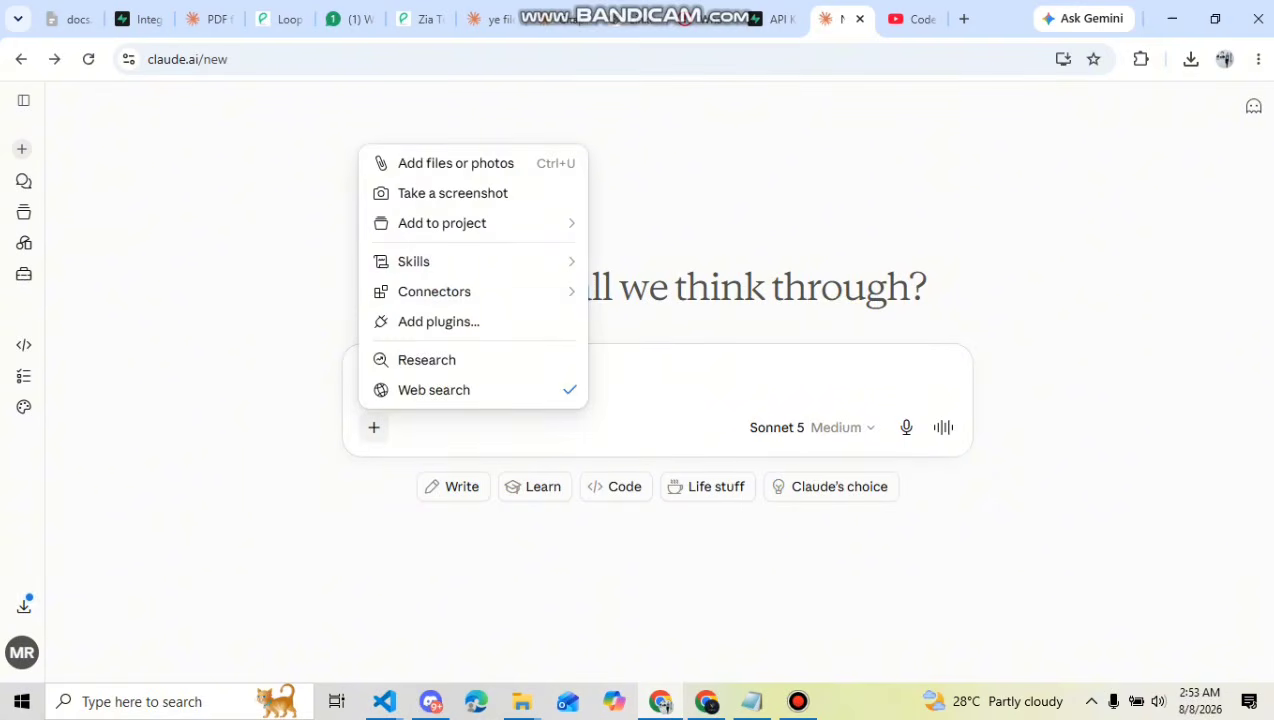
pyautogui.moveTo(450, 261)
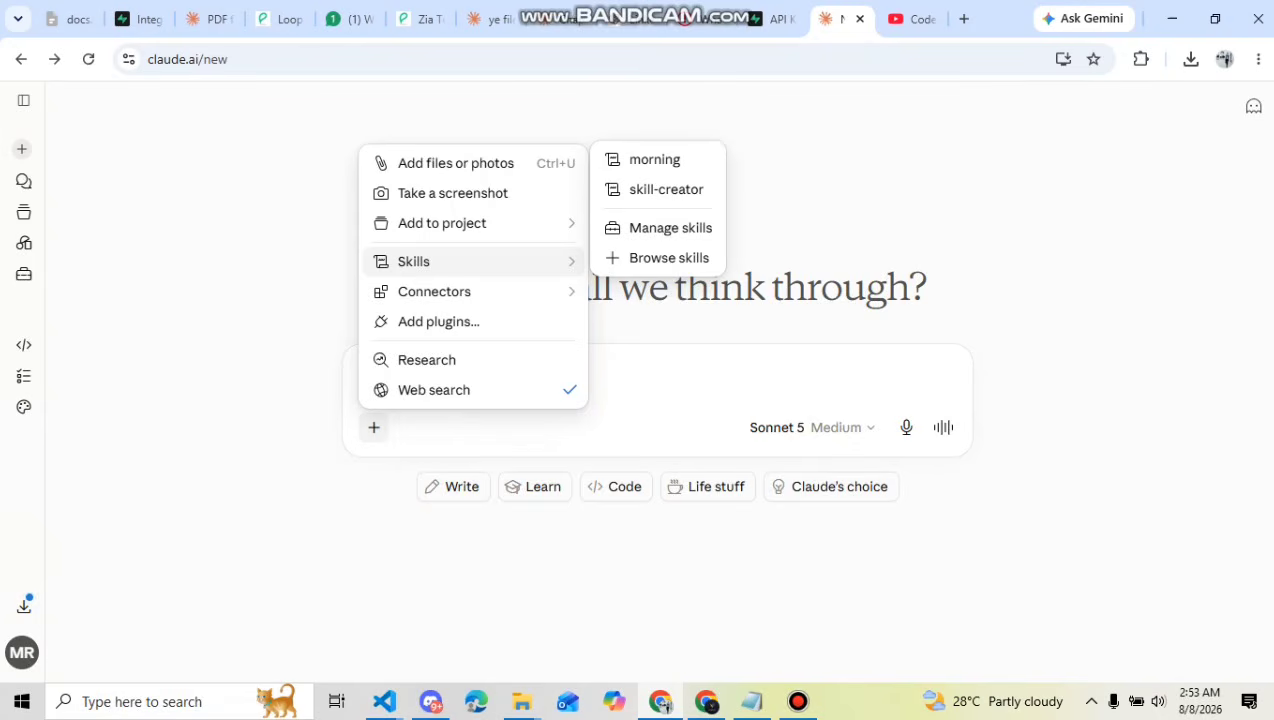
pyautogui.click(420, 19)
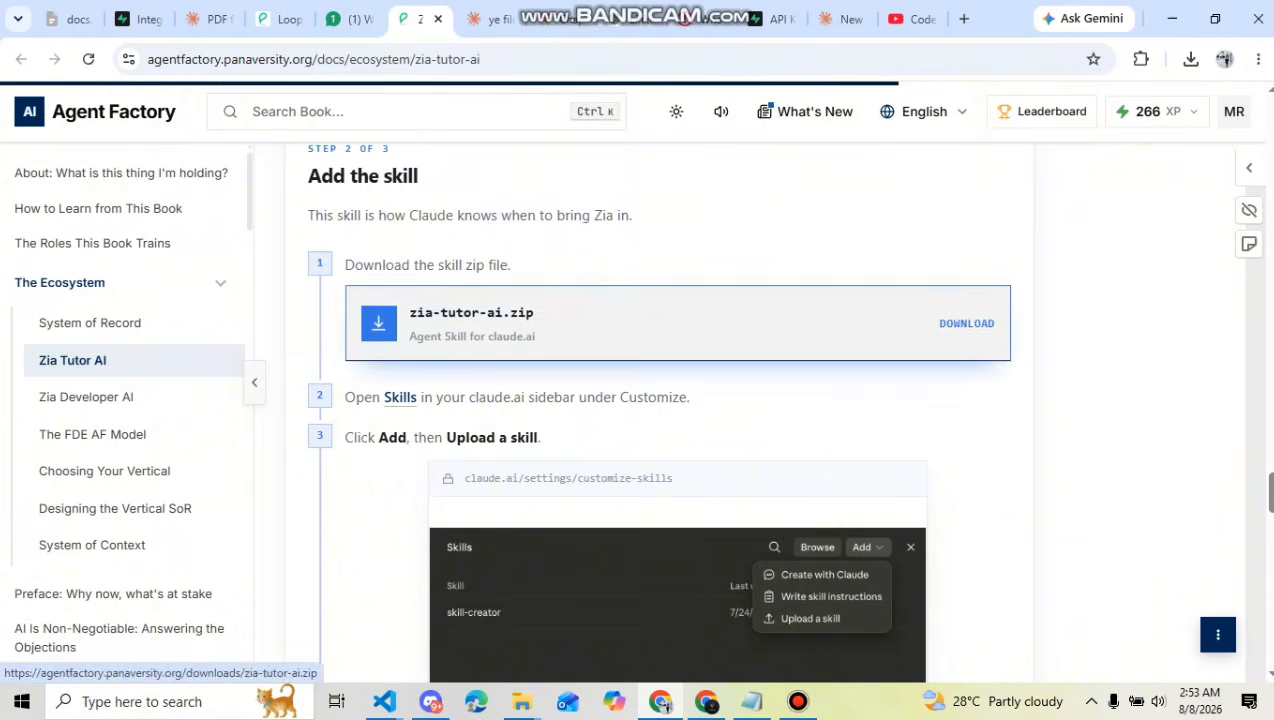
pyautogui.click(843, 19)
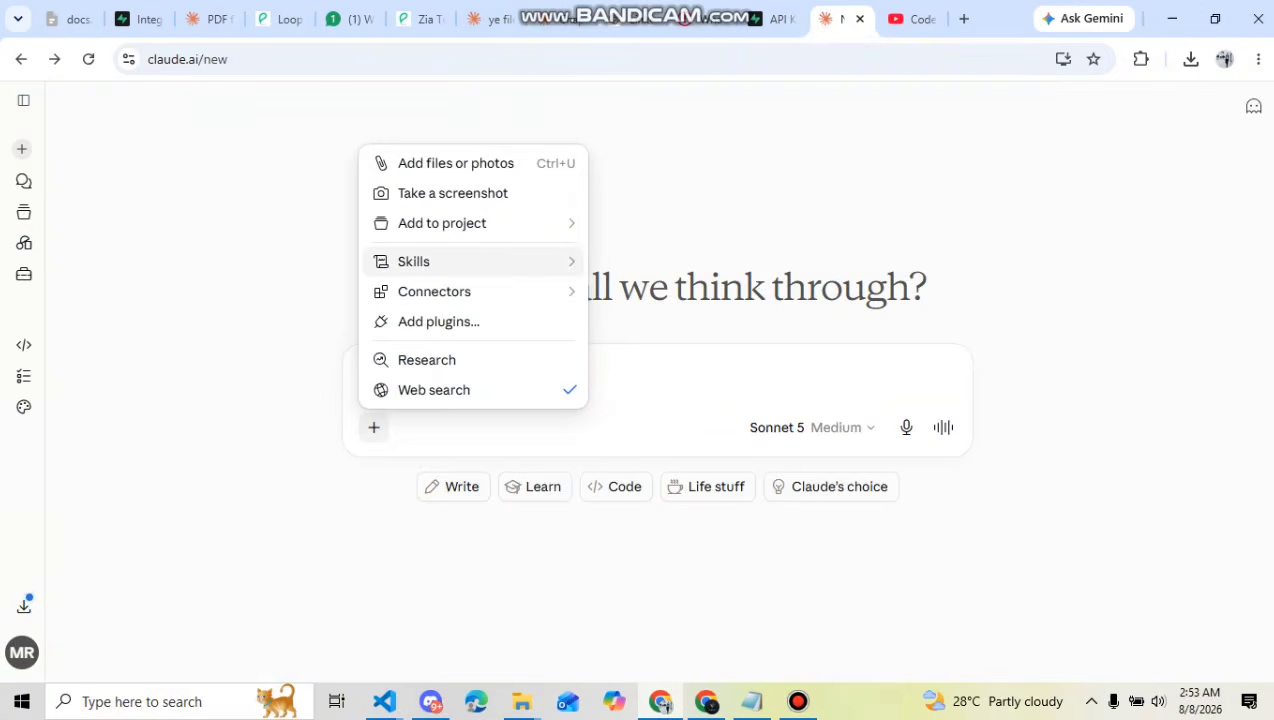
pyautogui.moveTo(470, 261)
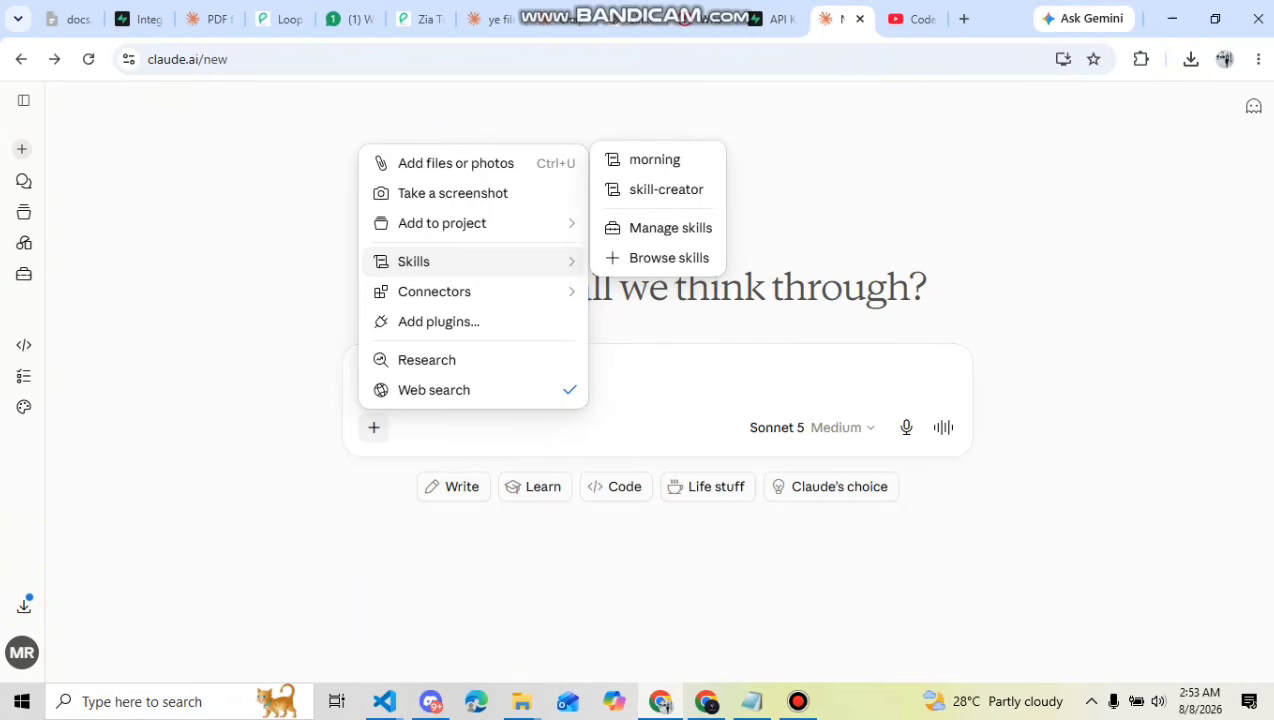
pyautogui.click(23, 274)
pyautogui.click(23, 274)
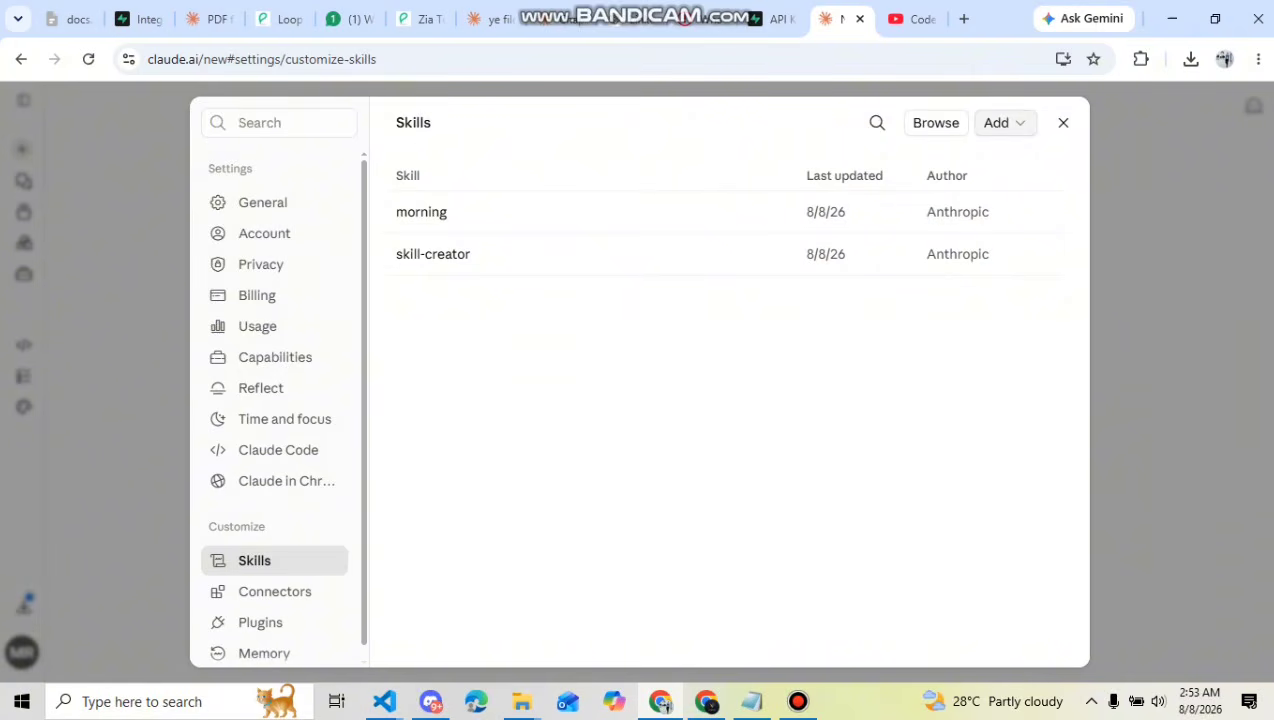
# Reopen Claude's Skills settings, upload the zia-tutor-ai zip from the Downloads folder as a new skill, and close the settings
pyautogui.press('Escape')
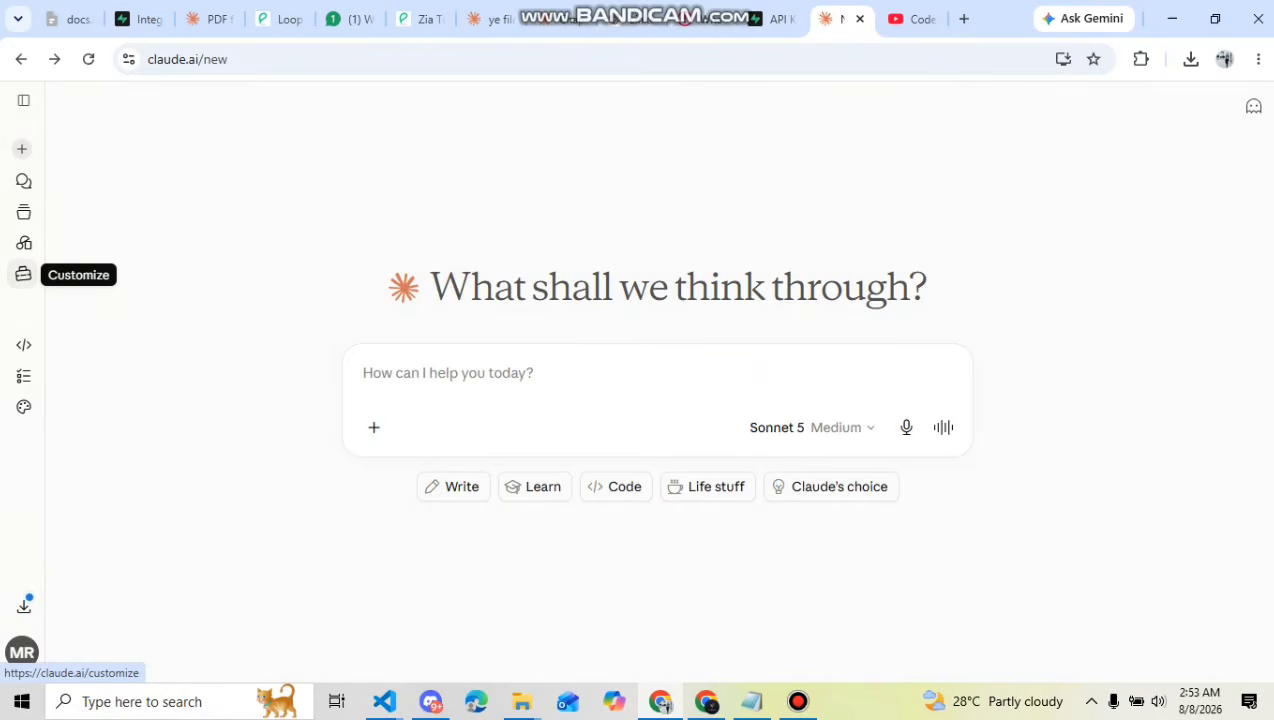
pyautogui.press('Return')
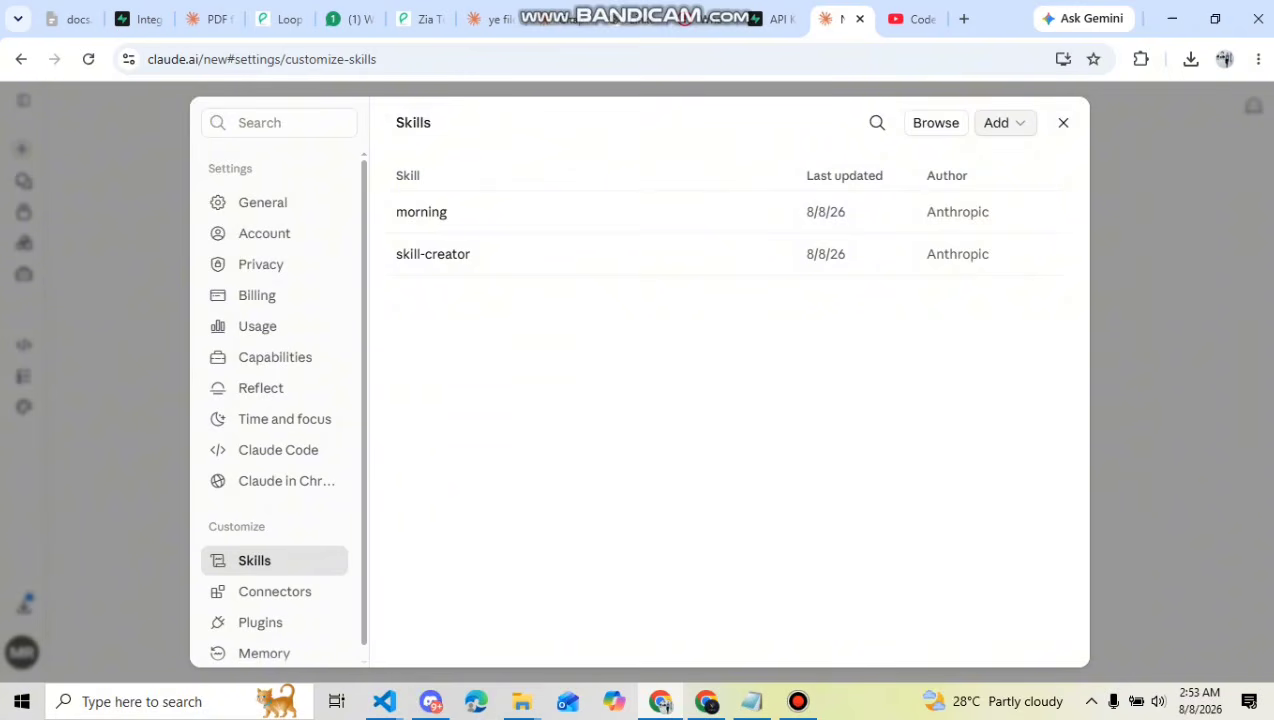
pyautogui.click(1005, 123)
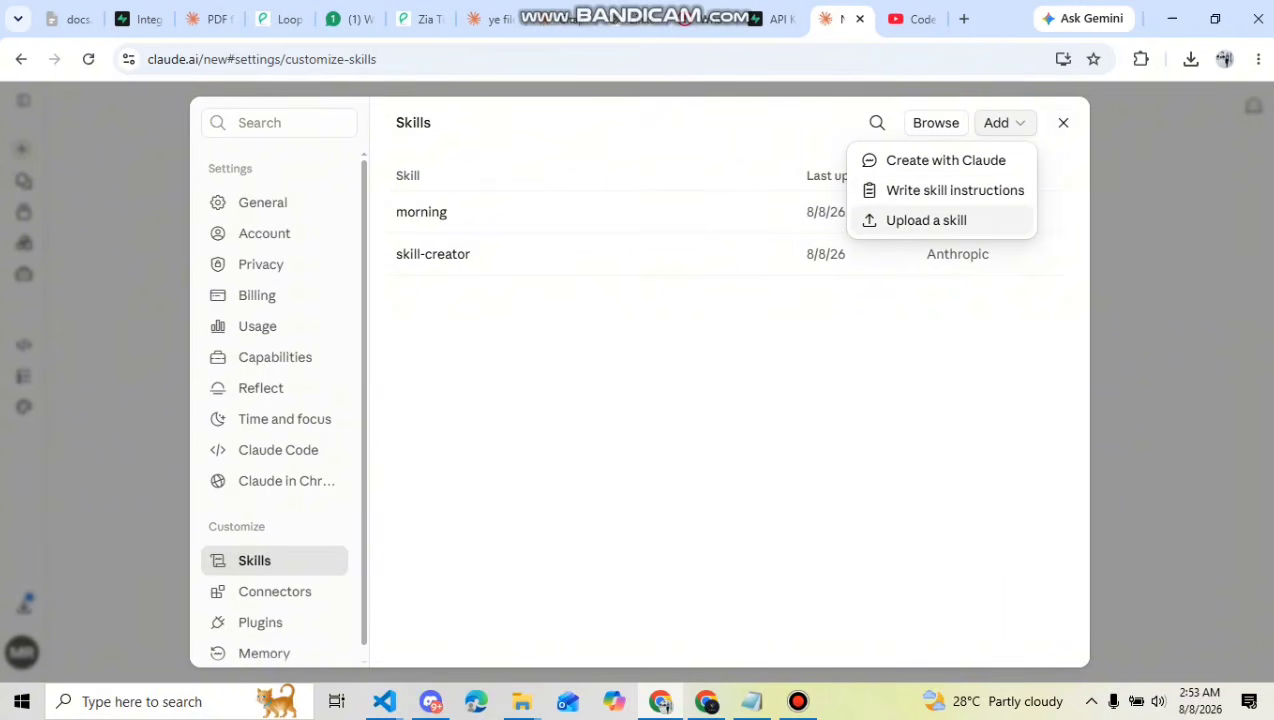
pyautogui.click(926, 220)
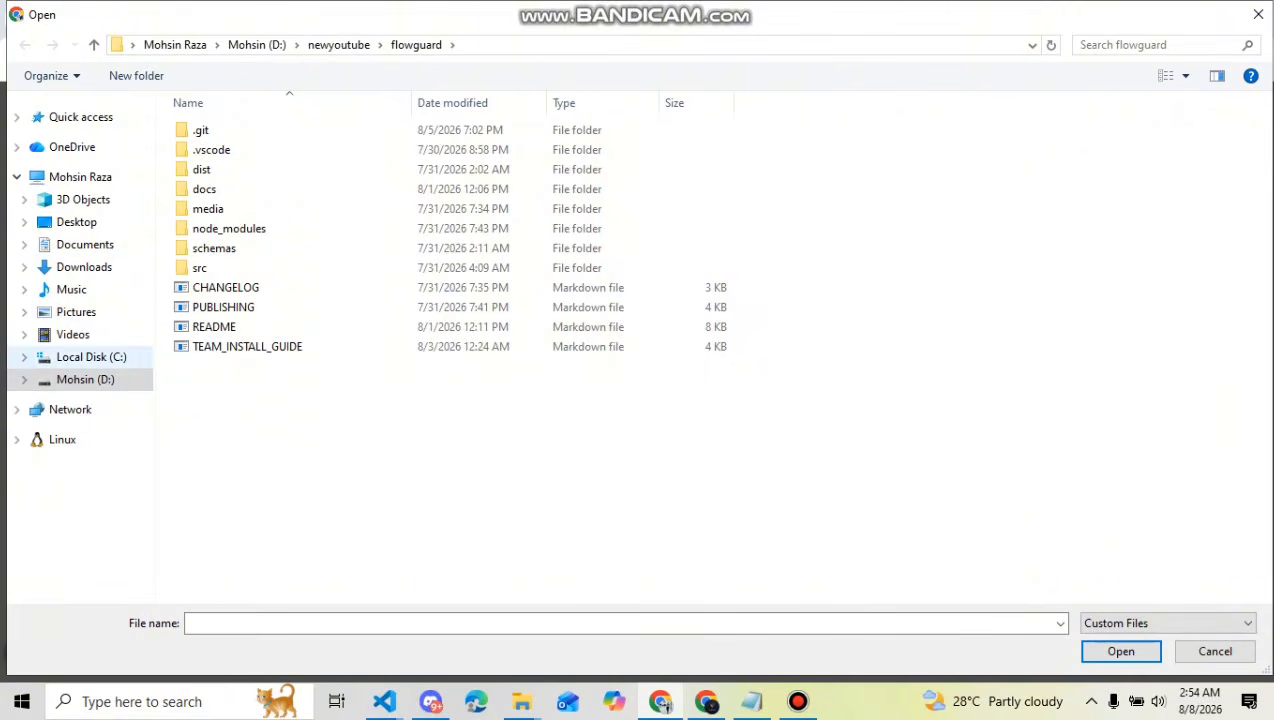
pyautogui.click(84, 267)
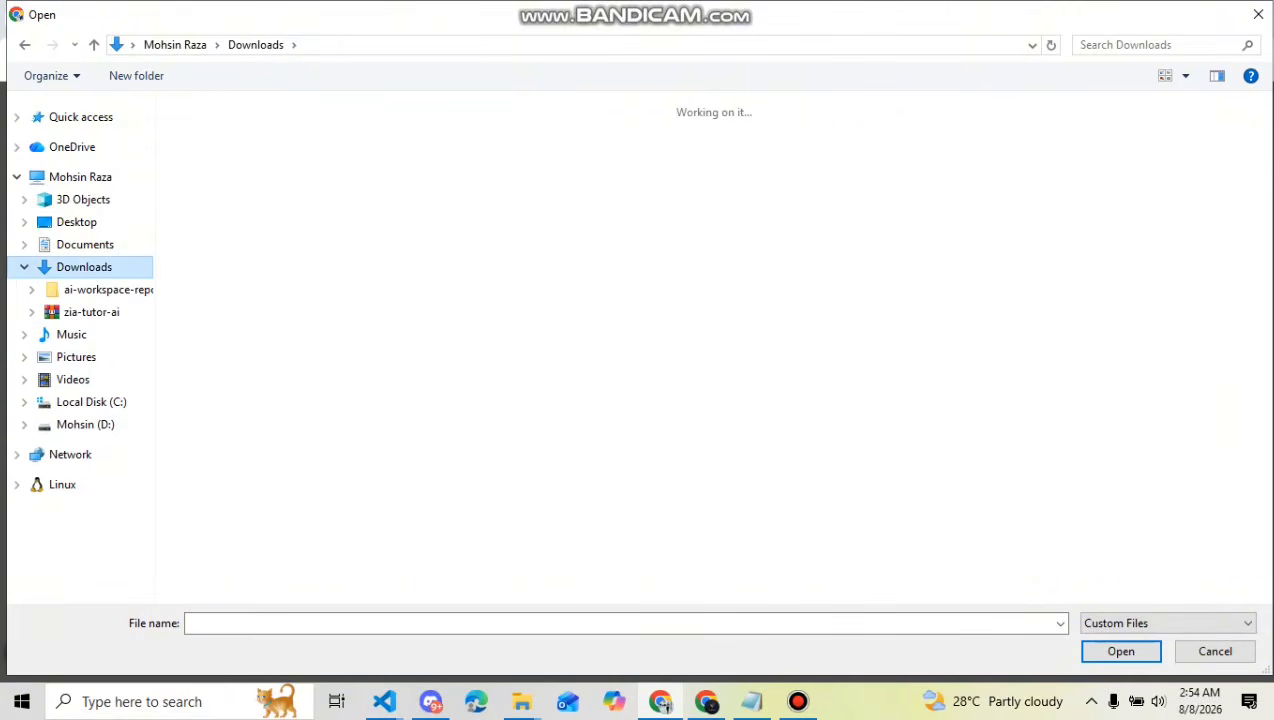
pyautogui.click(213, 165)
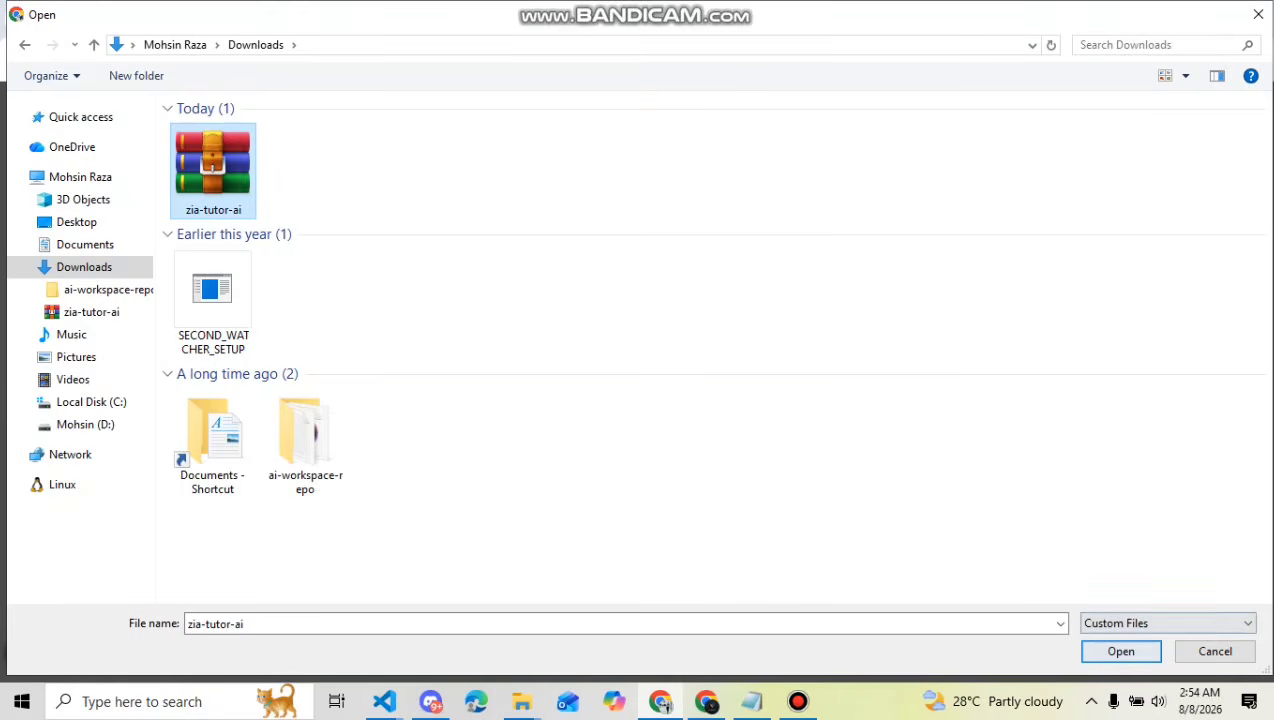
pyautogui.click(1121, 651)
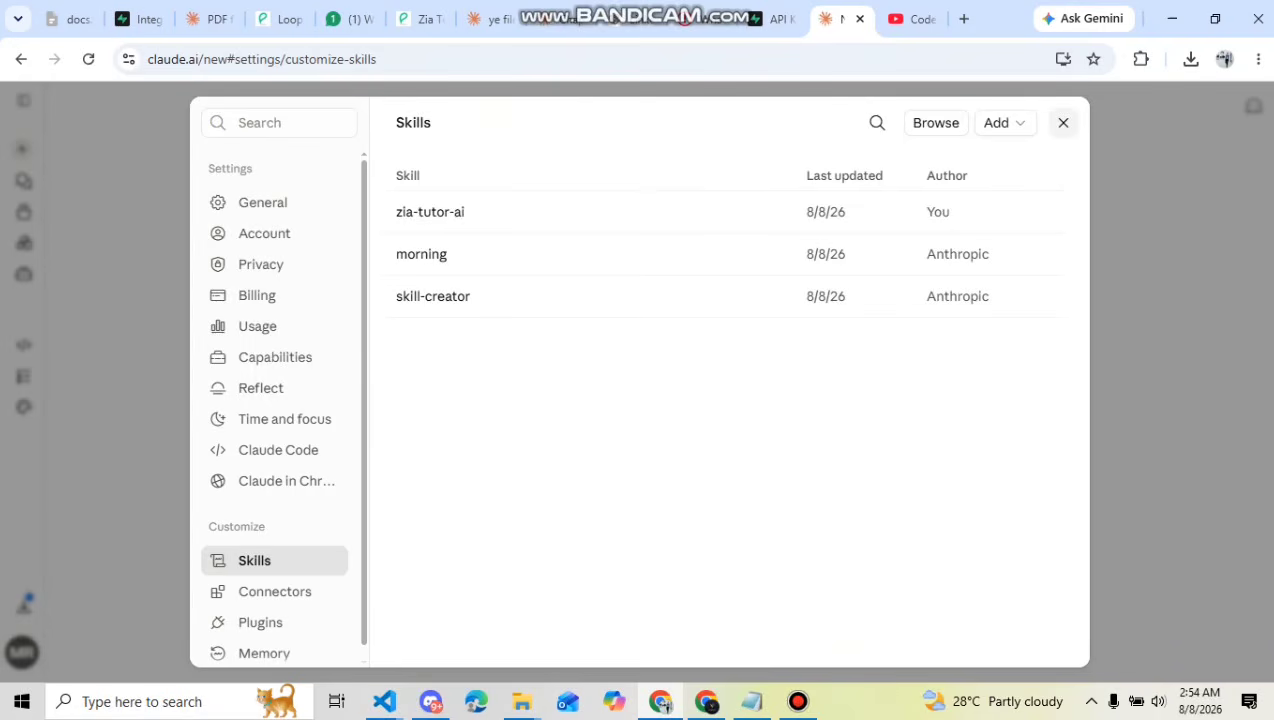
pyautogui.click(1063, 123)
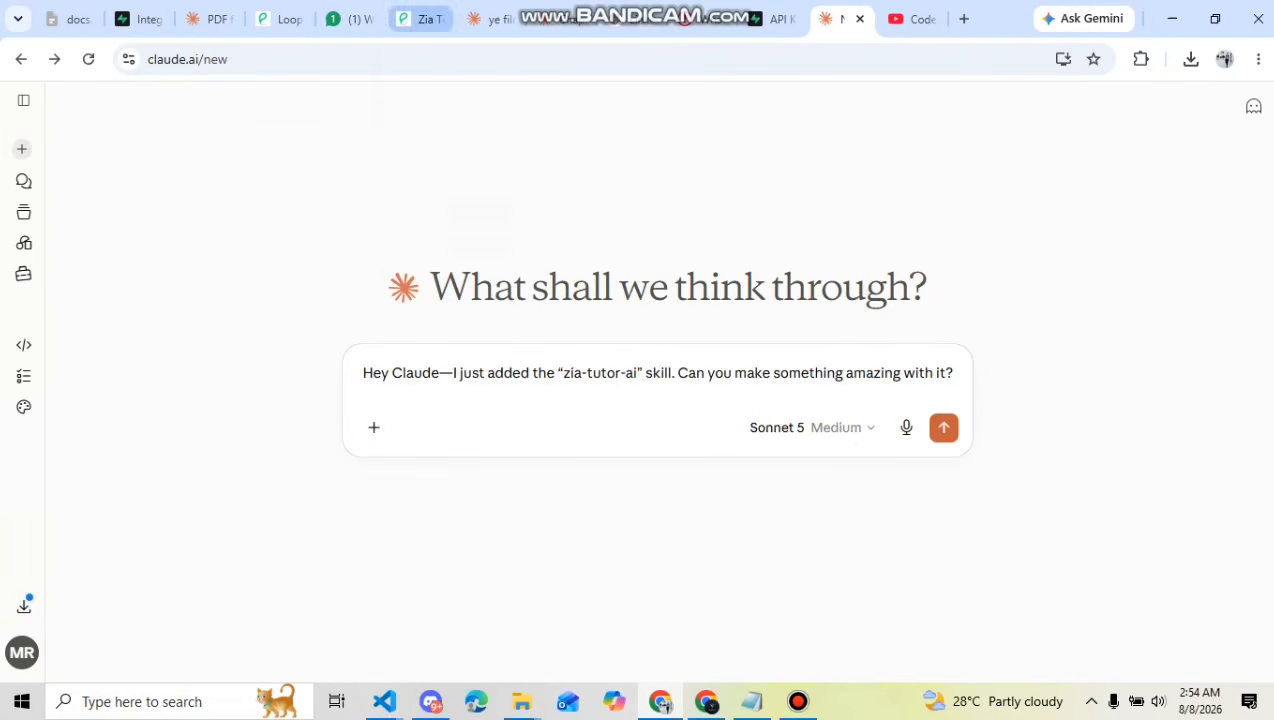
# Find the Start learning section in the Agent Factory guide and copy the /zia-tutor-ai command
pyautogui.click(422, 19)
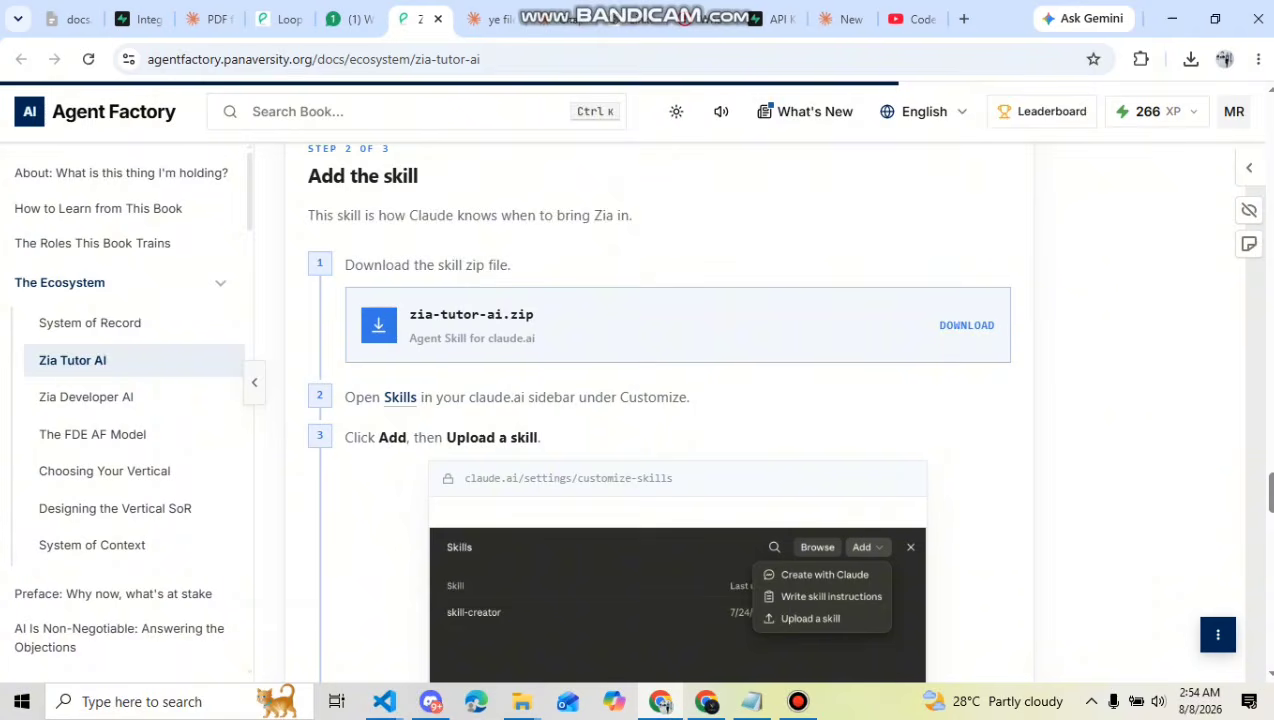
pyautogui.scroll(-3, 656, 400)
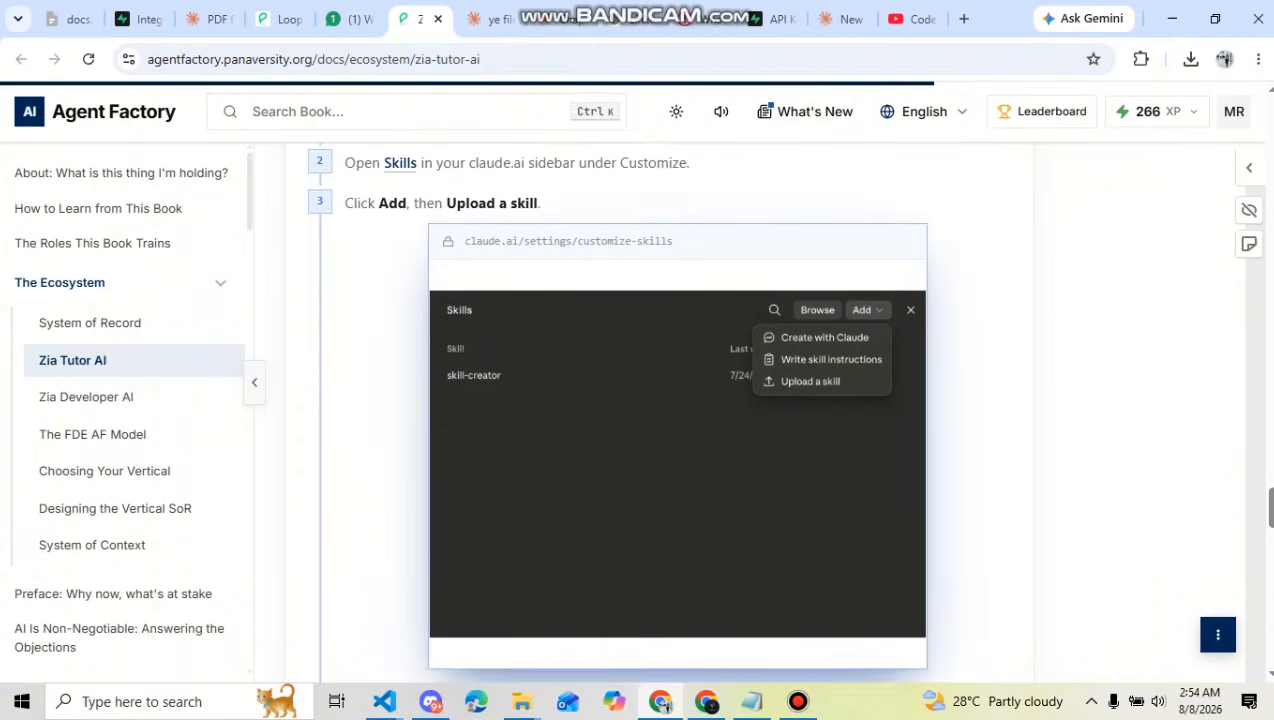
pyautogui.scroll(-10, 656, 400)
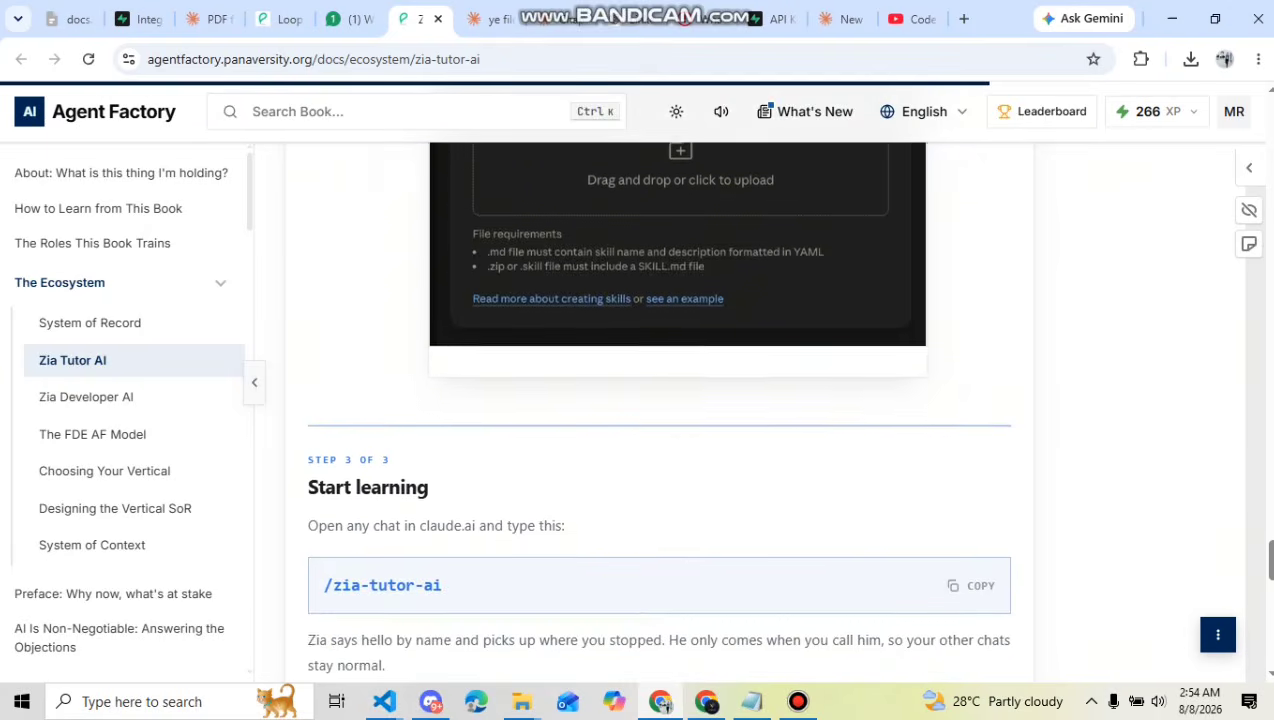
pyautogui.scroll(-2, 656, 400)
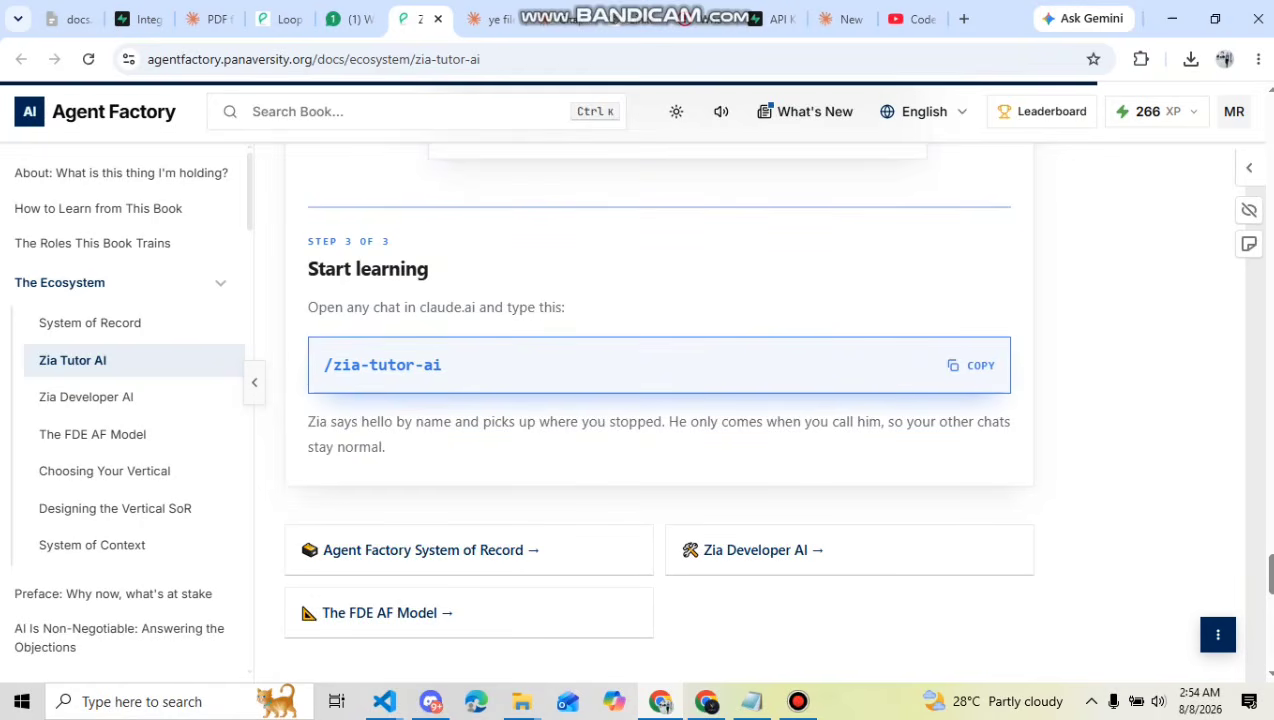
pyautogui.click(970, 365)
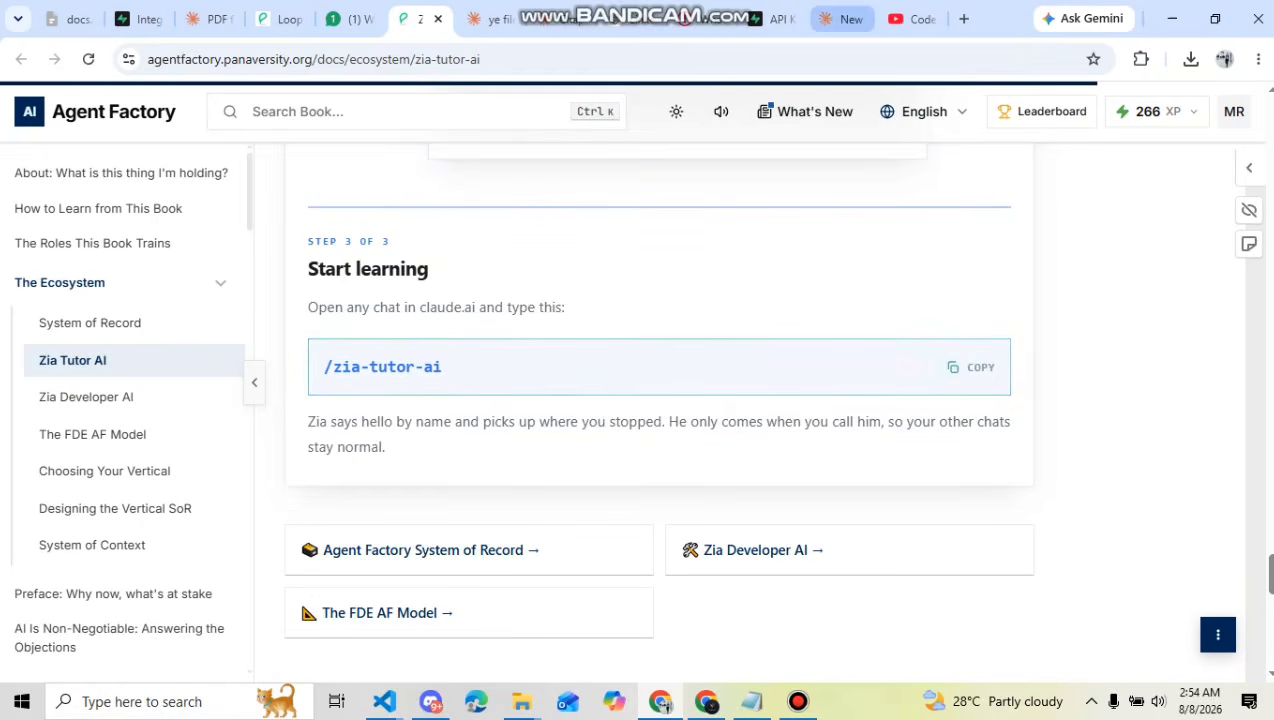
# Open a fresh Claude chat in a new browser tab and send the message /zia-tutor-ai
pyautogui.click(843, 18)
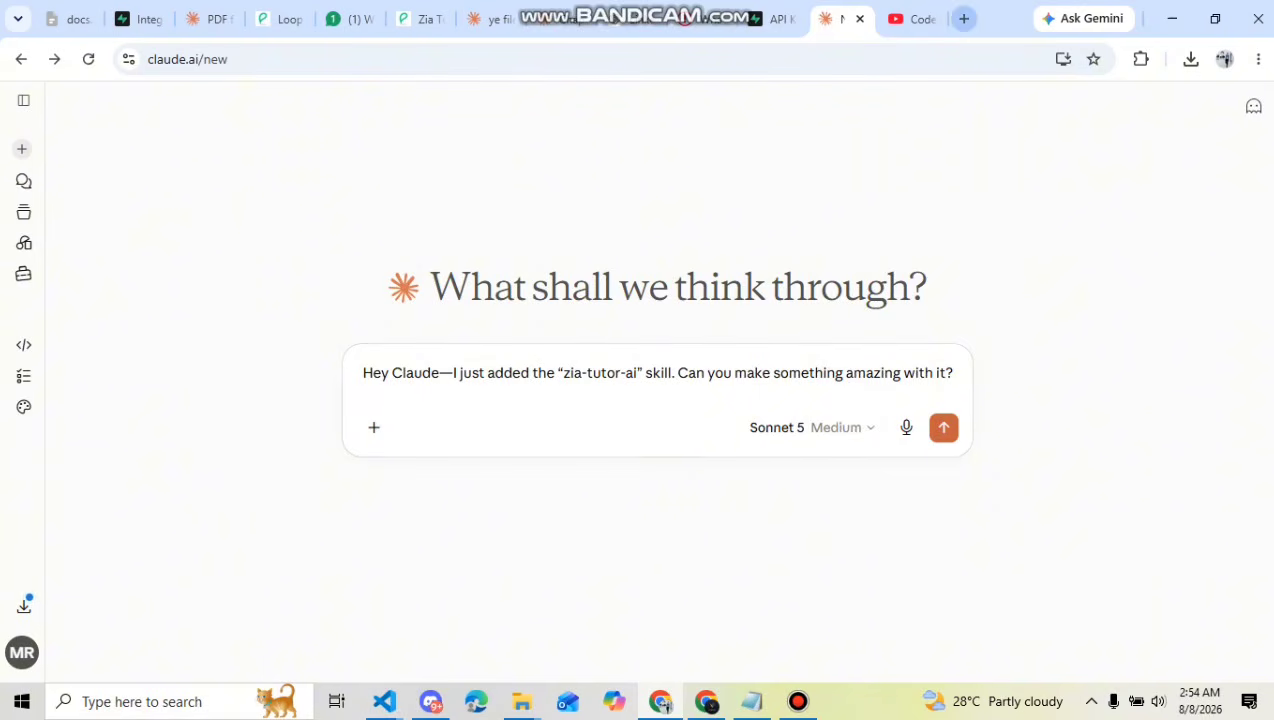
pyautogui.click(964, 18)
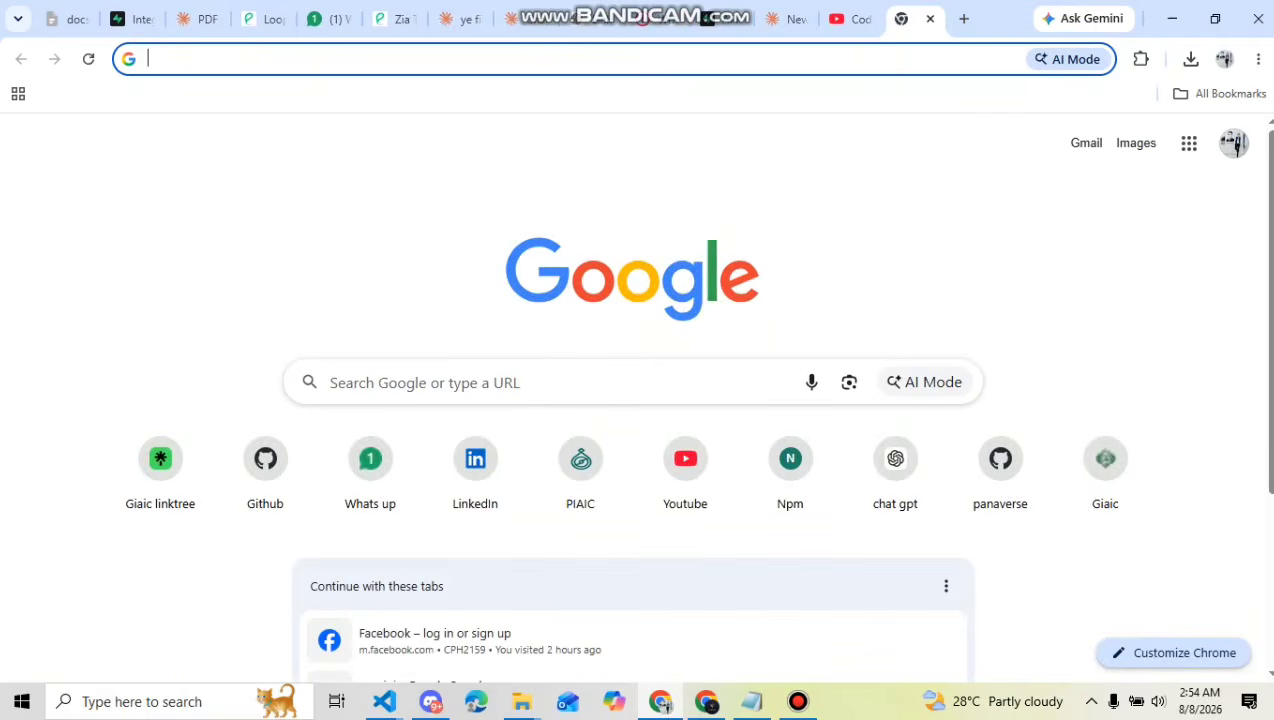
pyautogui.write('cl')
pyautogui.press('Return')
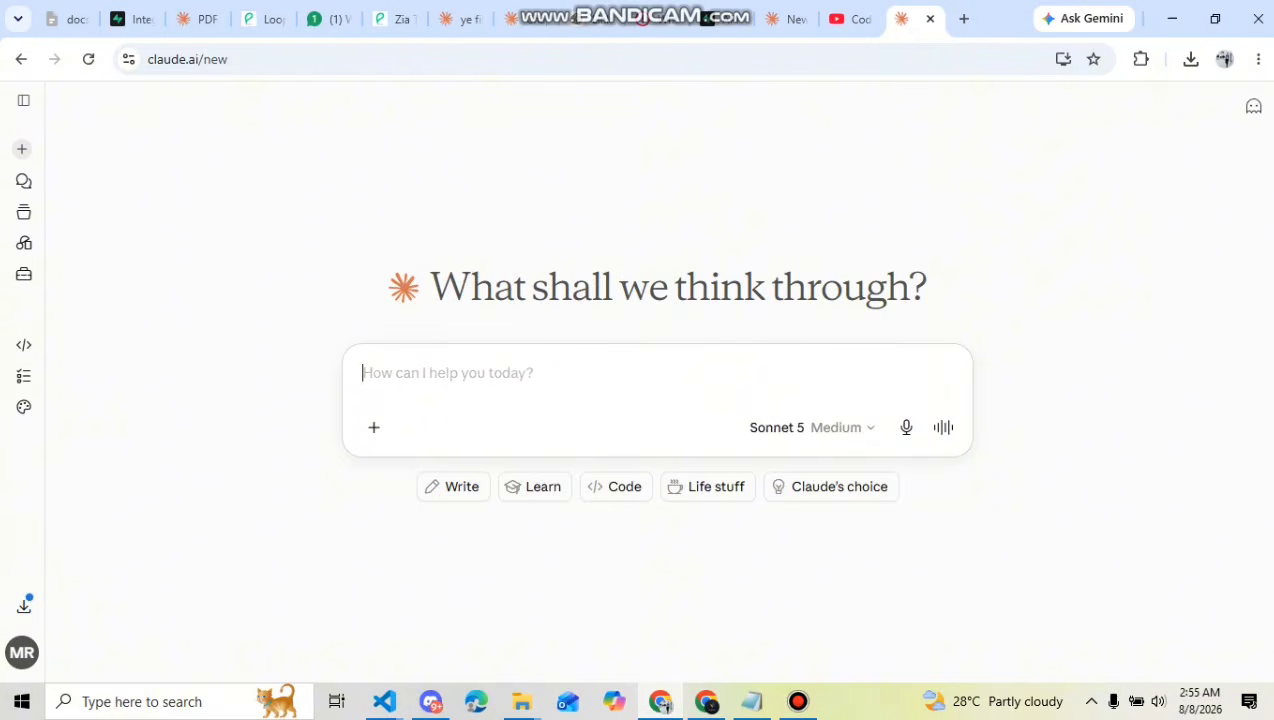
pyautogui.write('/zia-tutor-ai')
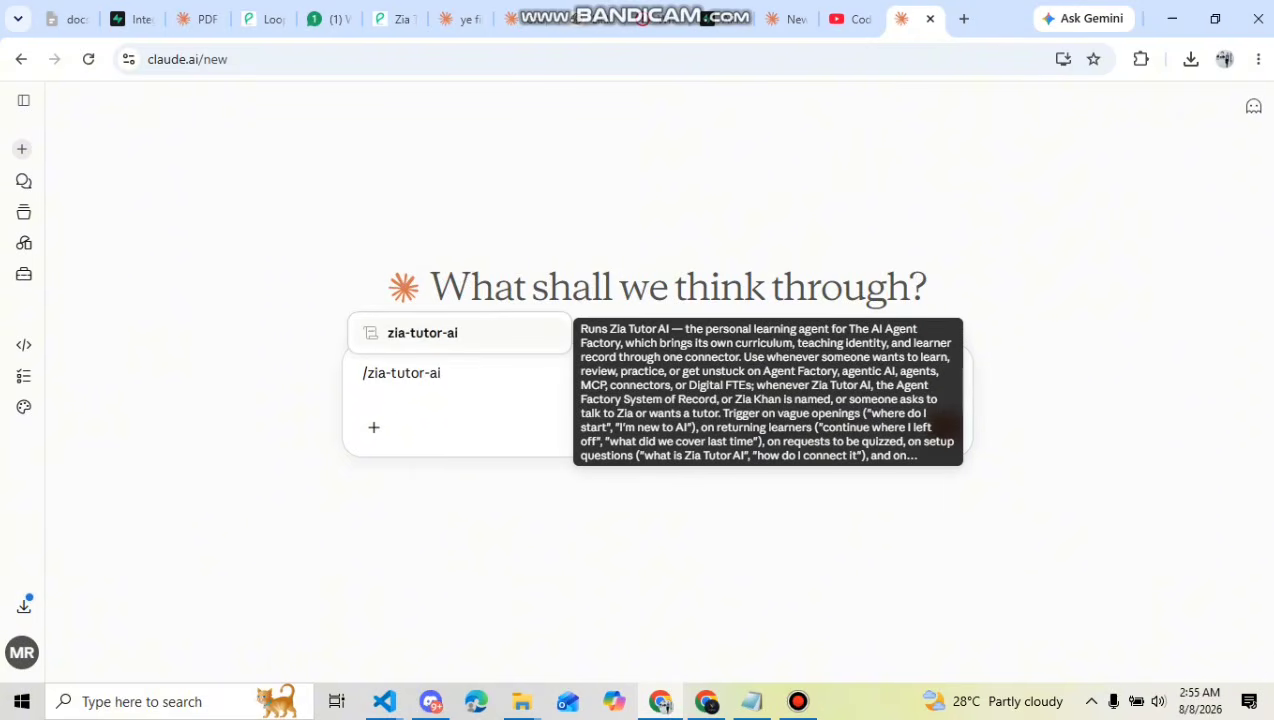
pyautogui.press('Escape')
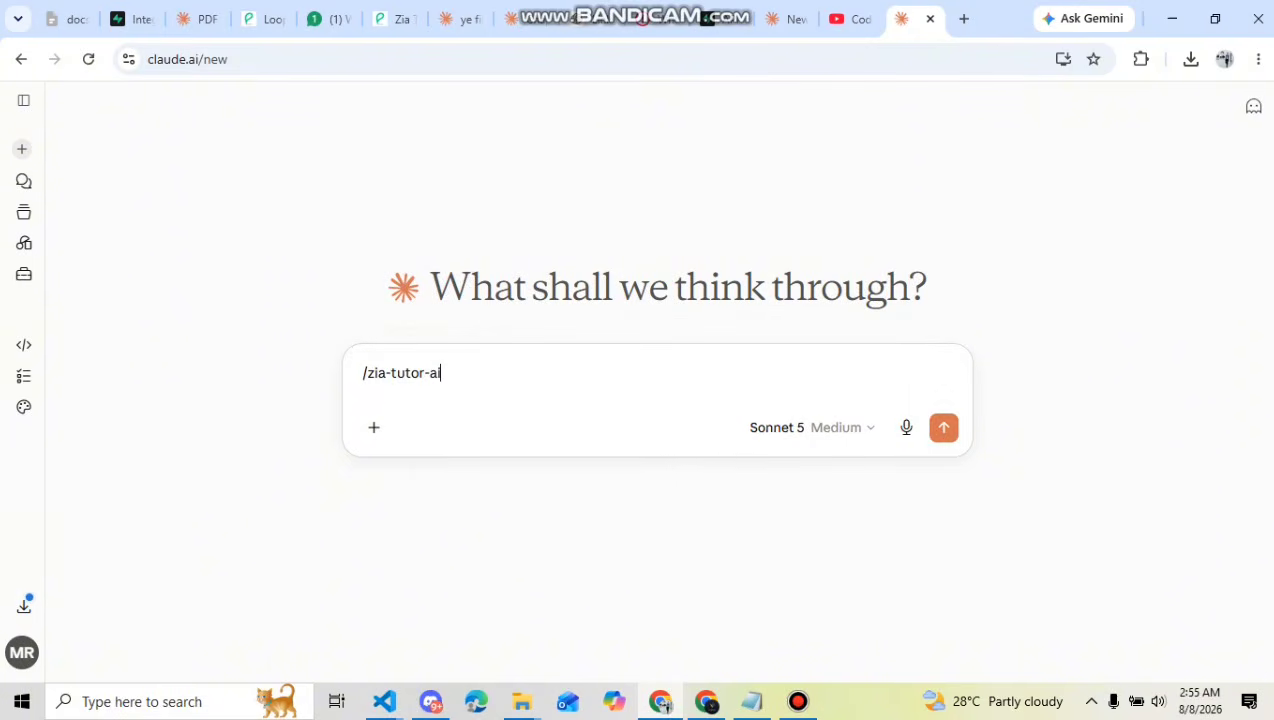
pyautogui.click(943, 428)
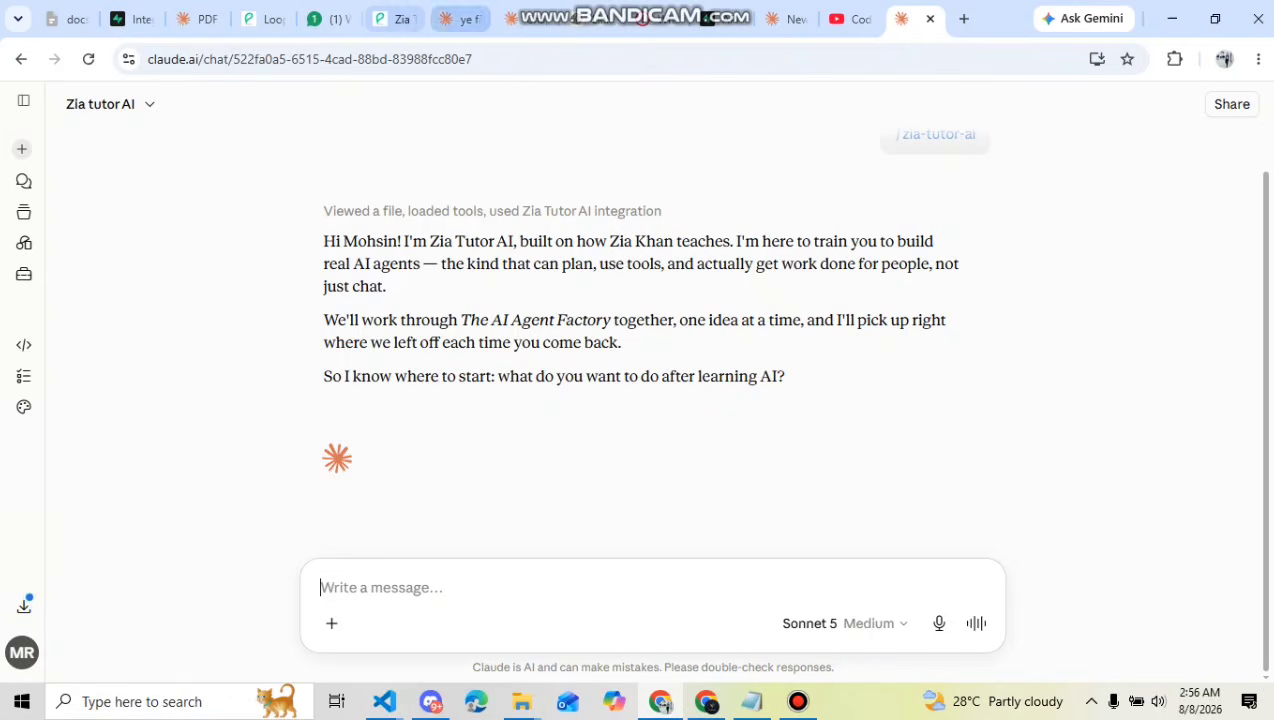
# Look through the rest of the guide's Zia Tutor AI page up to its introduction, and return to the Zia tutor AI chat
pyautogui.click(394, 19)
pyautogui.scroll(-1, 640, 360)
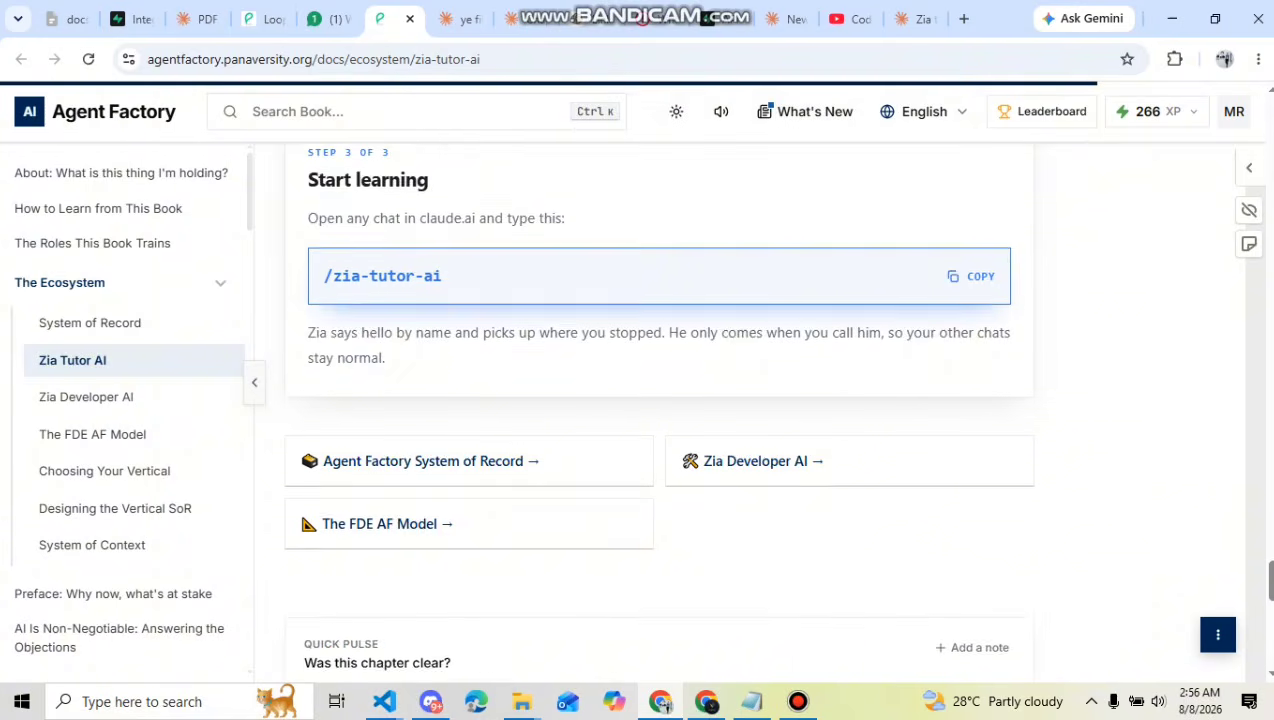
pyautogui.scroll(-3, 430, 200)
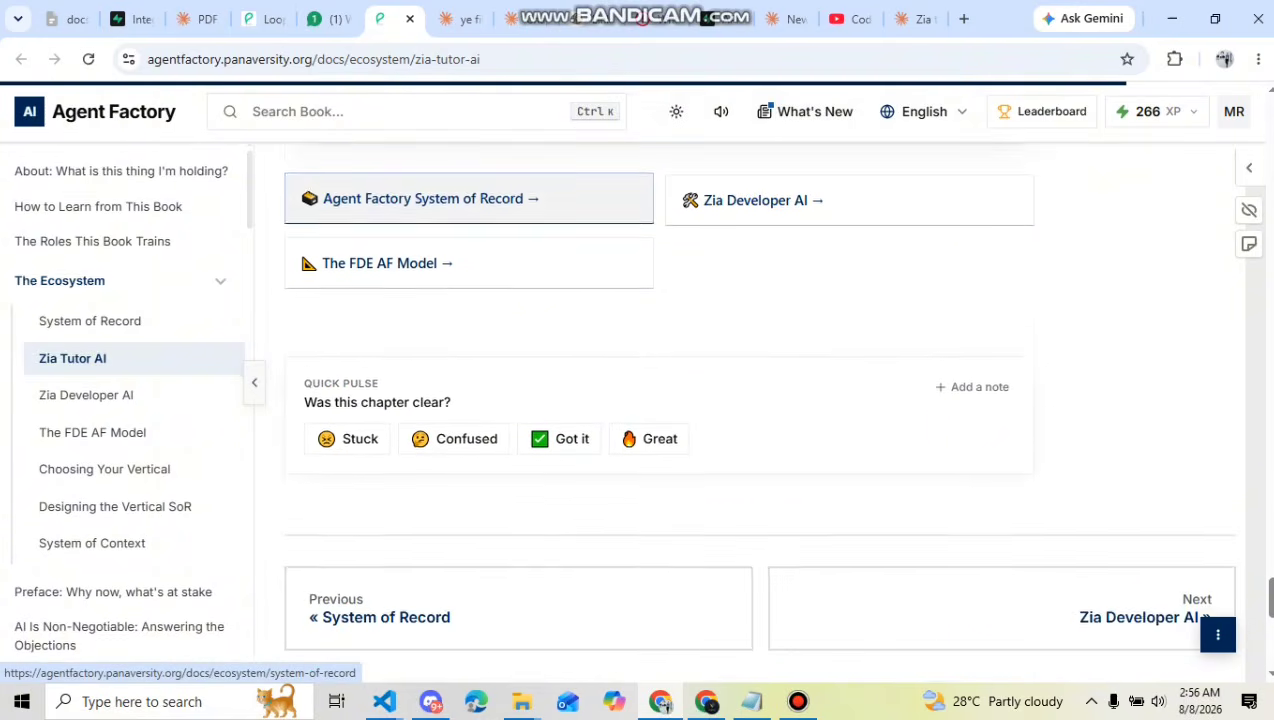
pyautogui.scroll(-2, 430, 200)
pyautogui.scroll(-2, 430, 200)
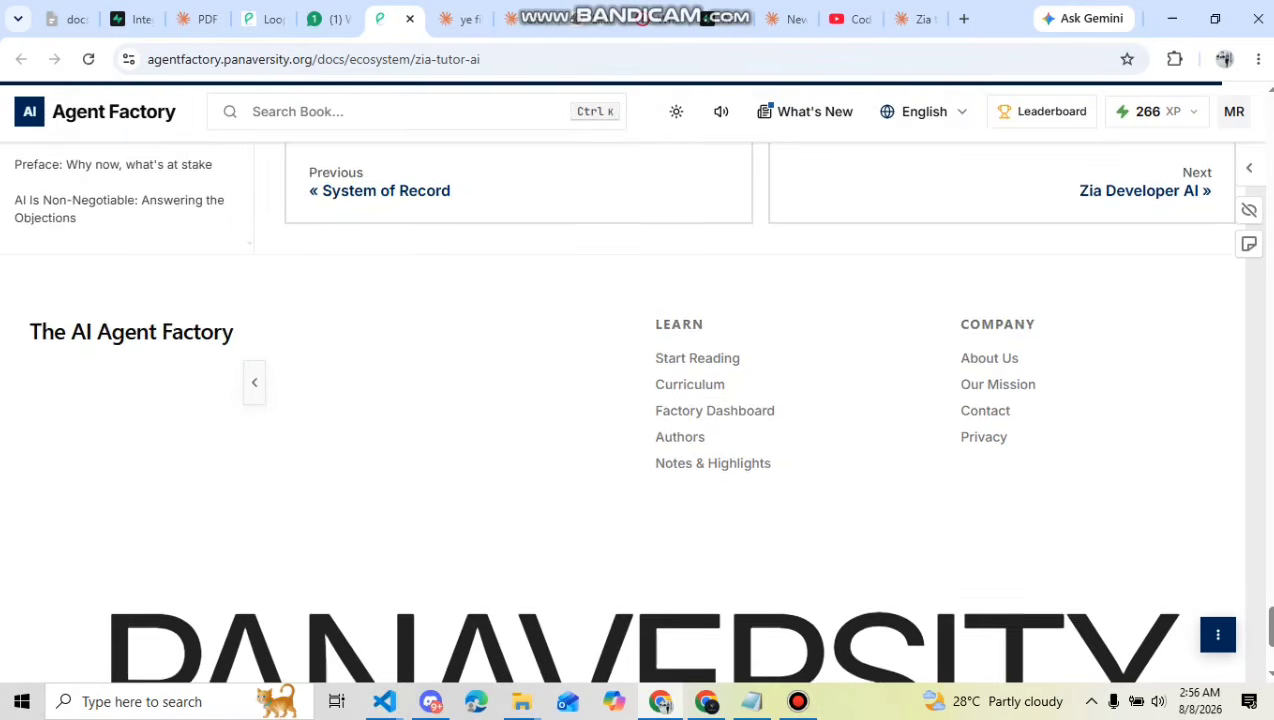
pyautogui.scroll(8, 640, 400)
pyautogui.scroll(5, 640, 400)
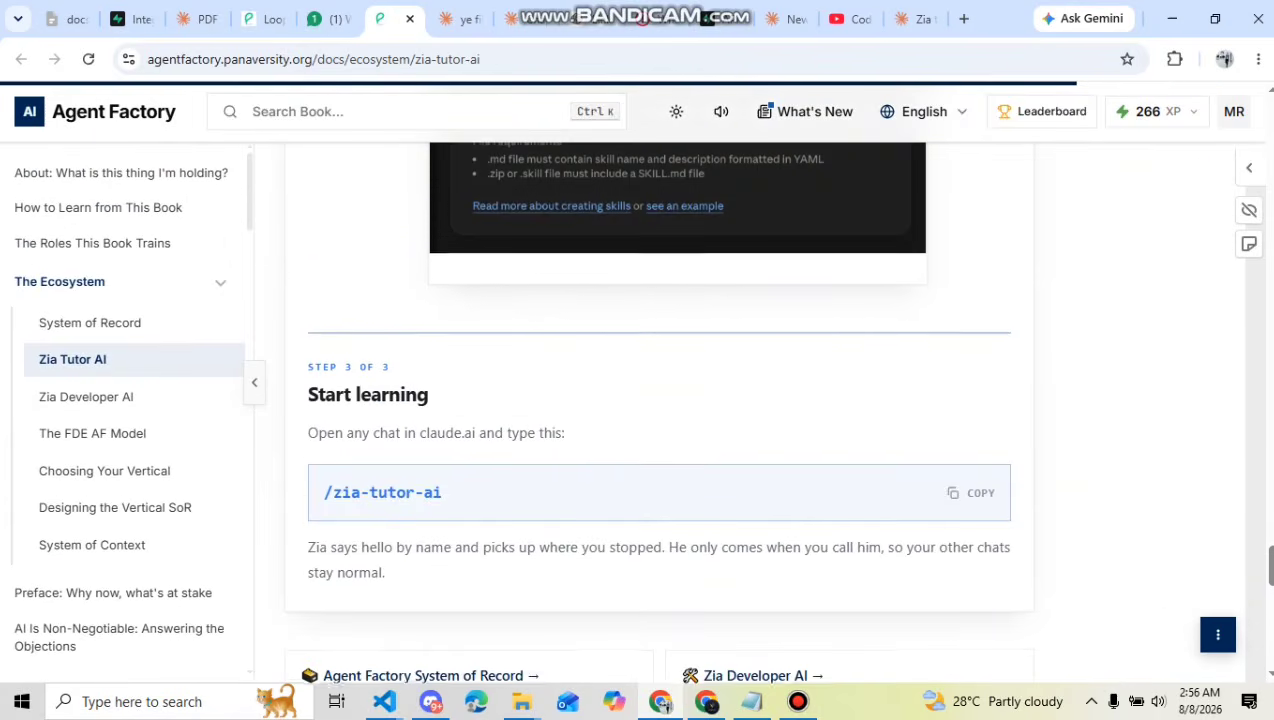
pyautogui.scroll(10, 640, 400)
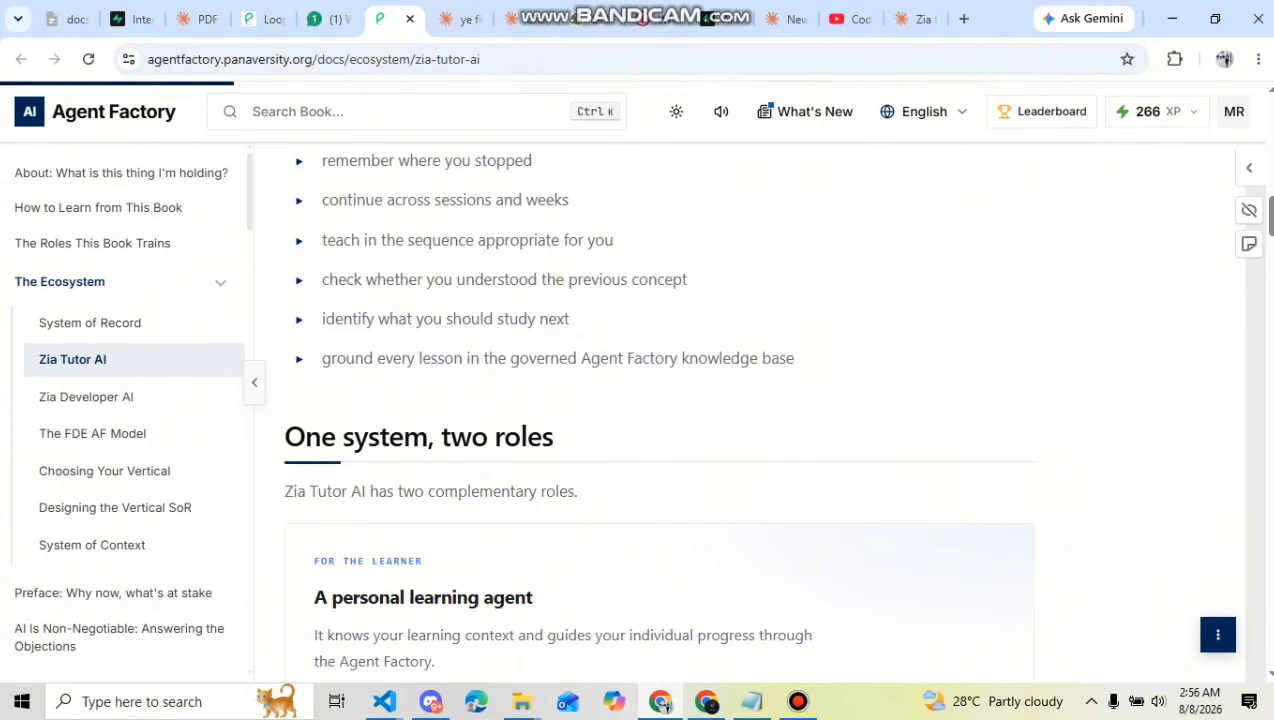
pyautogui.scroll(6, 640, 400)
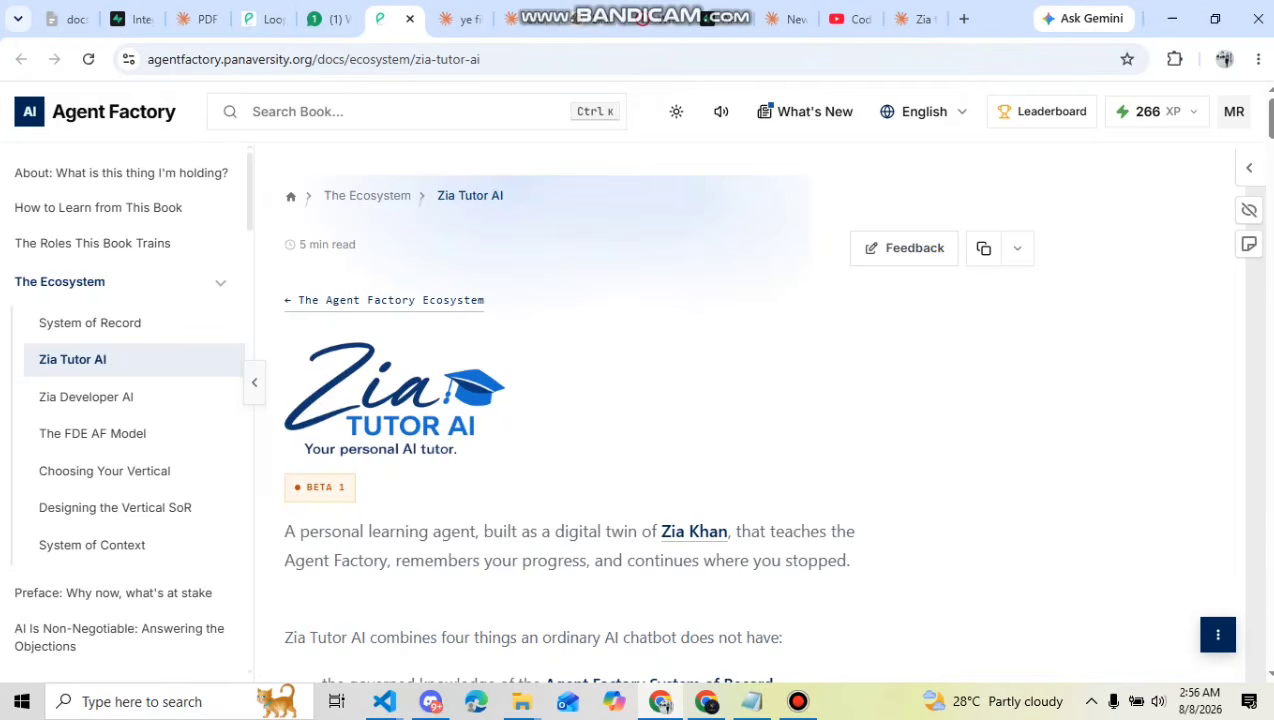
pyautogui.click(905, 18)
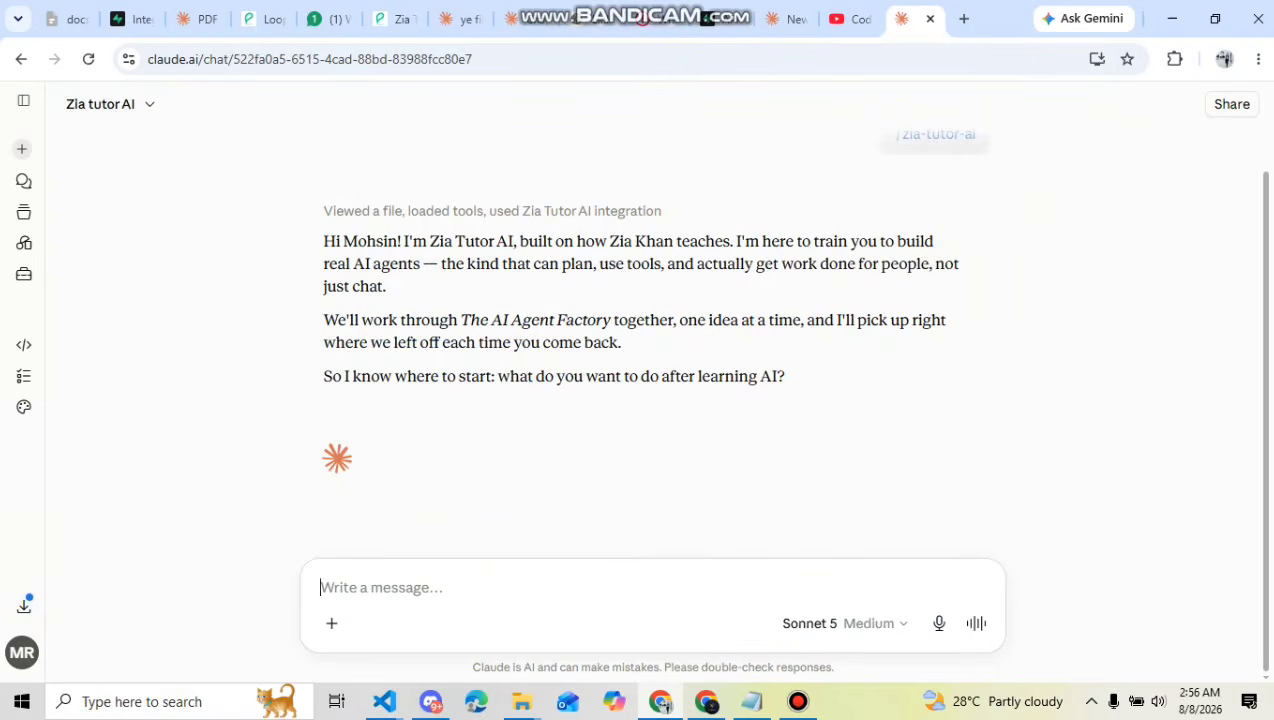